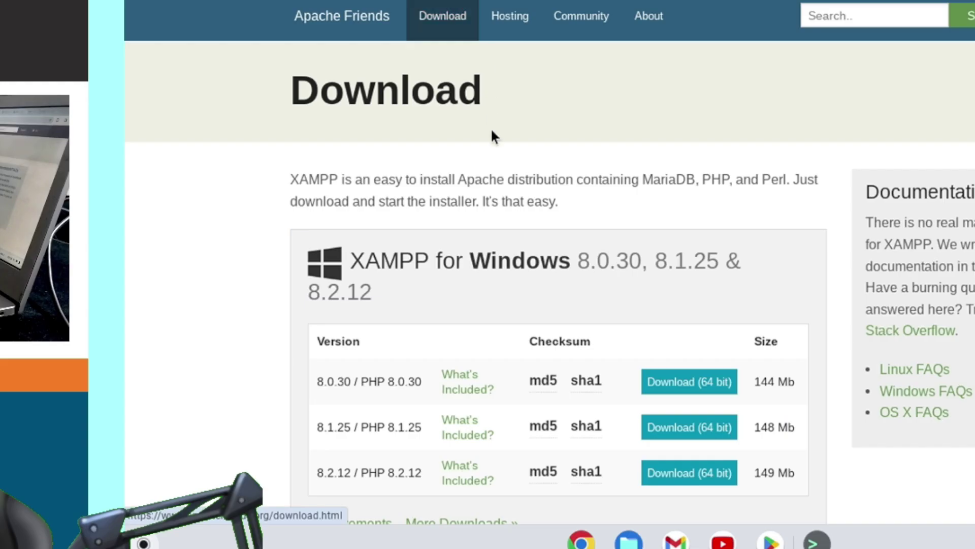
Examine the XAMPP for Linux downloads on the Apache Friends page, the xampp-linux installer in Downloads and that folder's Linux sharing option.
{"action": "scroll", "coordinate": [492, 133], "scroll_direction": "down", "scroll_amount": 10}
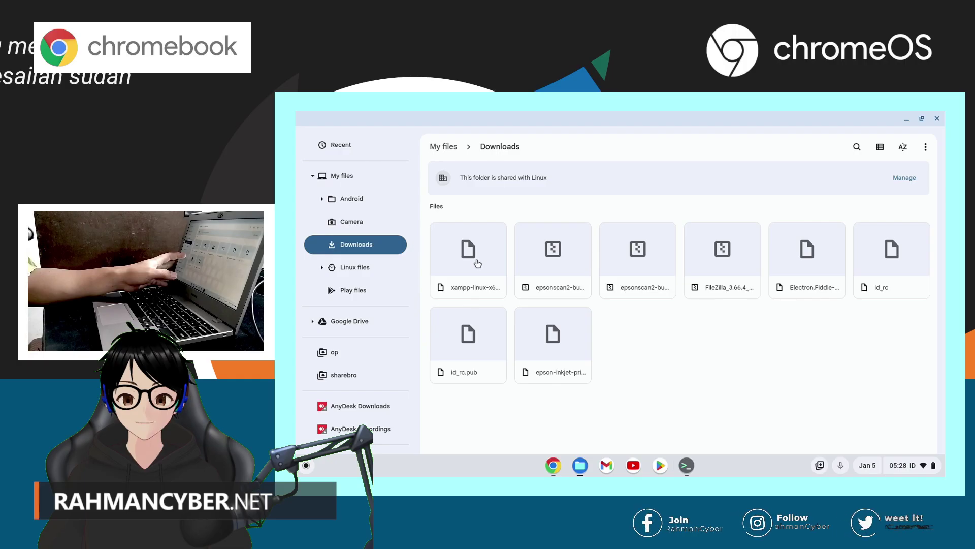
{"action": "left_click", "coordinate": [473, 256]}
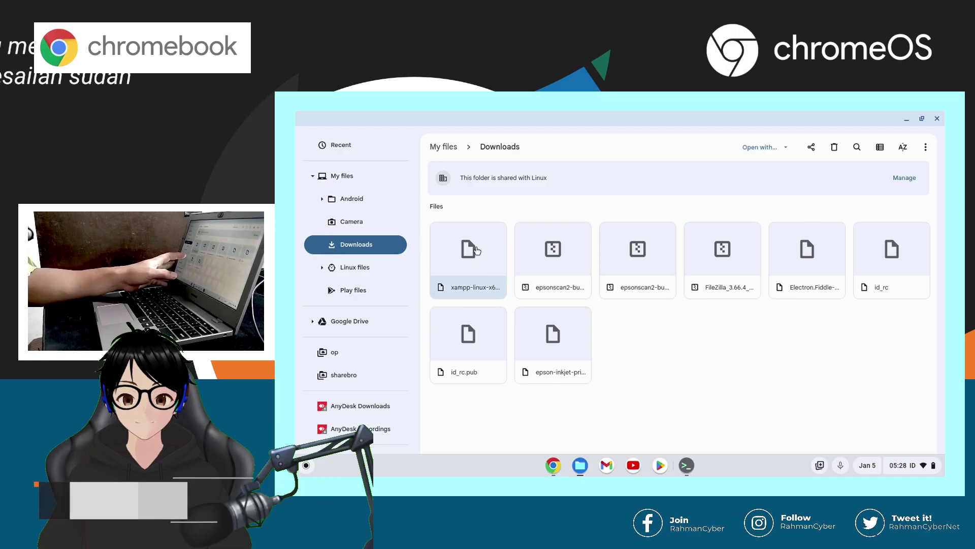
{"action": "left_click", "coordinate": [352, 247]}
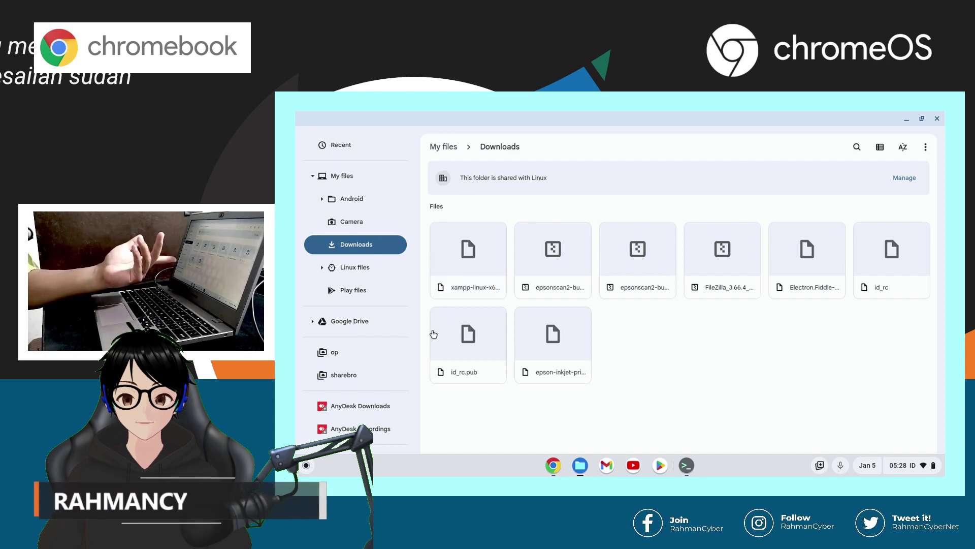
{"action": "left_click", "coordinate": [553, 465]}
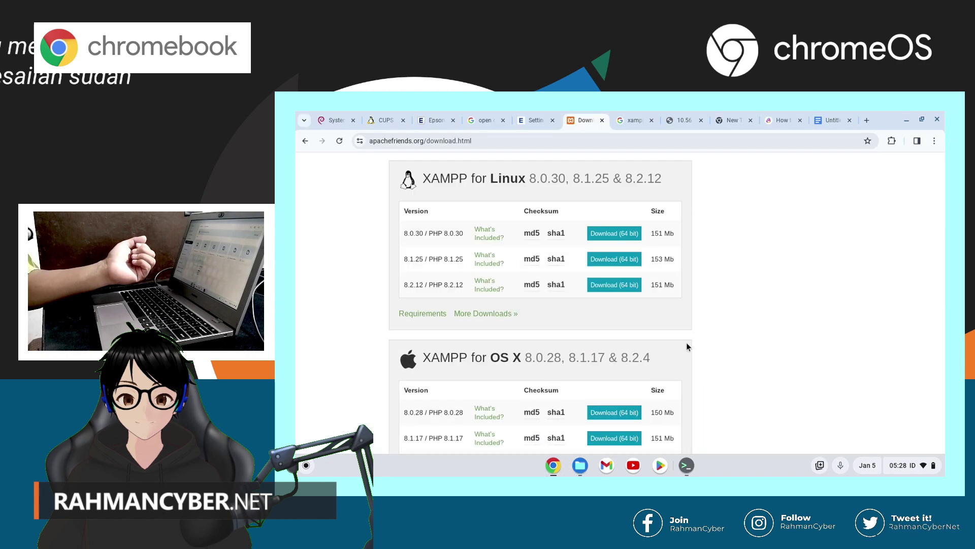
{"action": "left_click", "coordinate": [554, 462]}
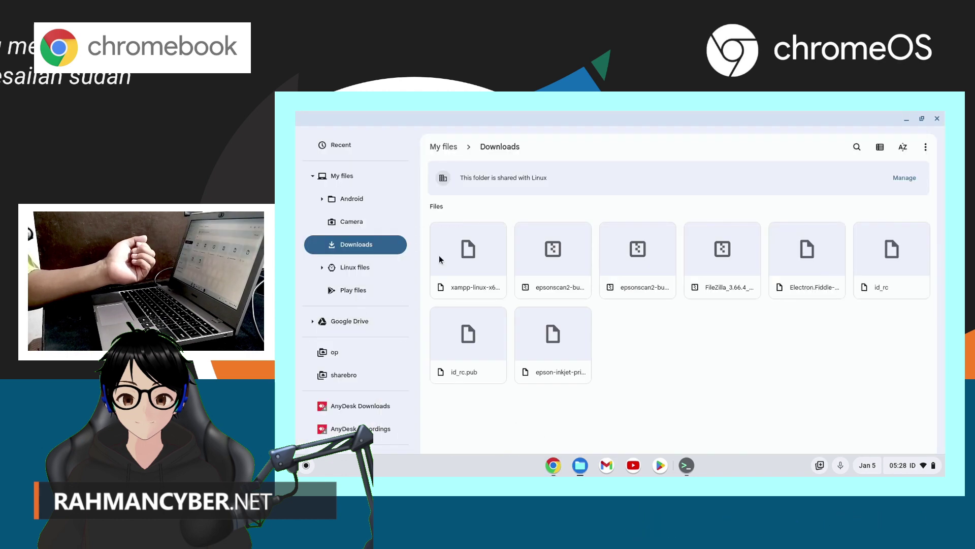
{"action": "left_click", "coordinate": [461, 276]}
{"action": "right_click", "coordinate": [370, 247]}
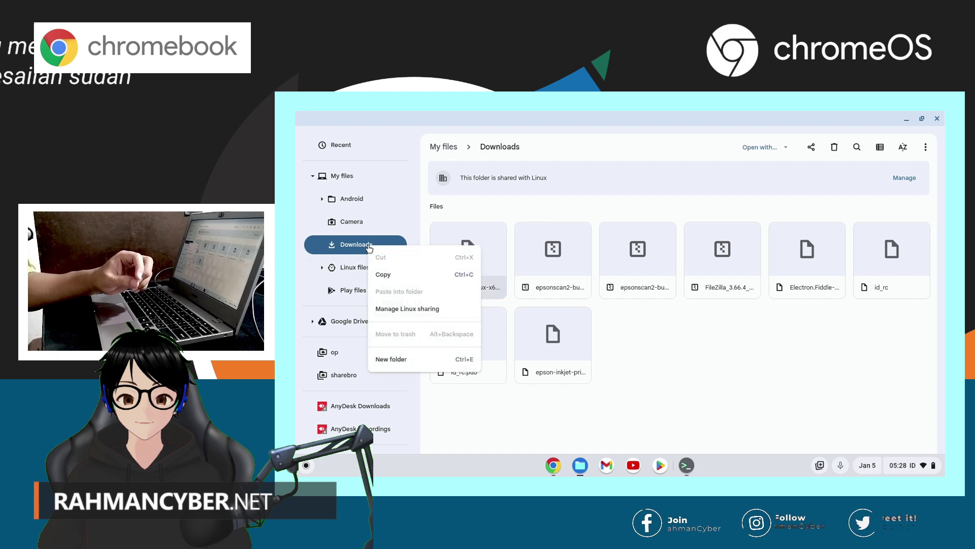
{"action": "left_click", "coordinate": [638, 386]}
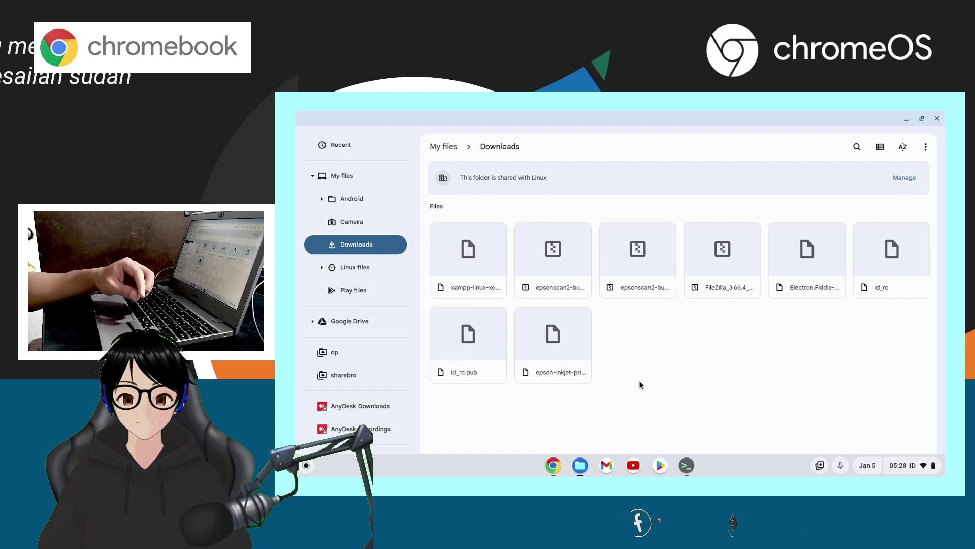
Switch to the Terminal, change from /mnt into the chromeos directory and list its contents.
{"action": "left_click", "coordinate": [685, 467]}
{"action": "type", "text": "meos"}
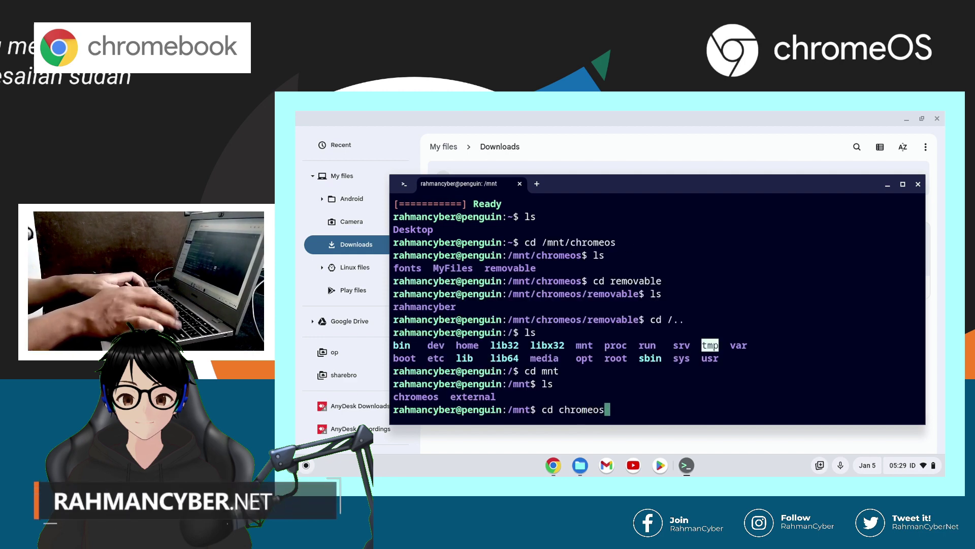
{"action": "key", "text": "Return"}
{"action": "type", "text": "ls"}
{"action": "key", "text": "Return"}
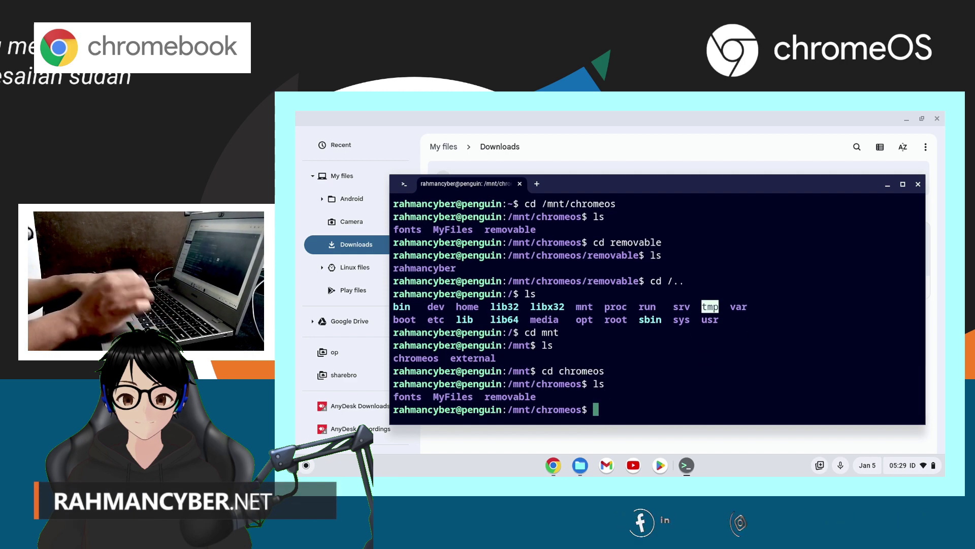
Change into the MyFiles directory and list its contents.
{"action": "type", "text": "cd"}
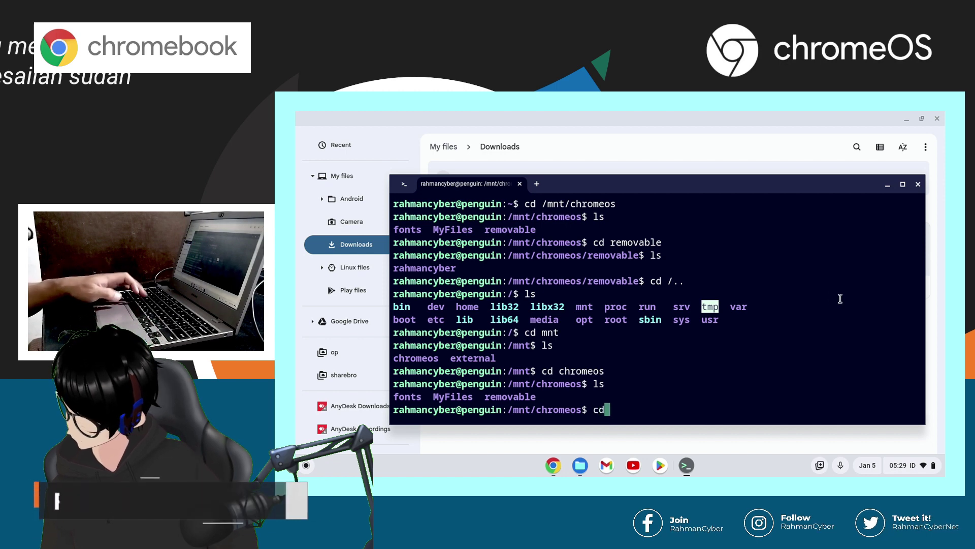
{"action": "double_click", "coordinate": [464, 396]}
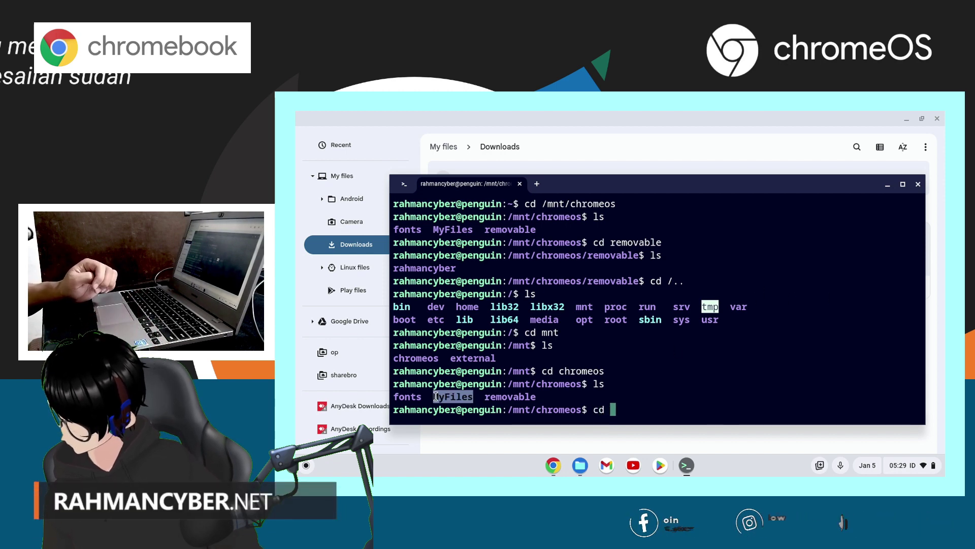
{"action": "right_click", "coordinate": [621, 408]}
{"action": "key", "text": "Return"}
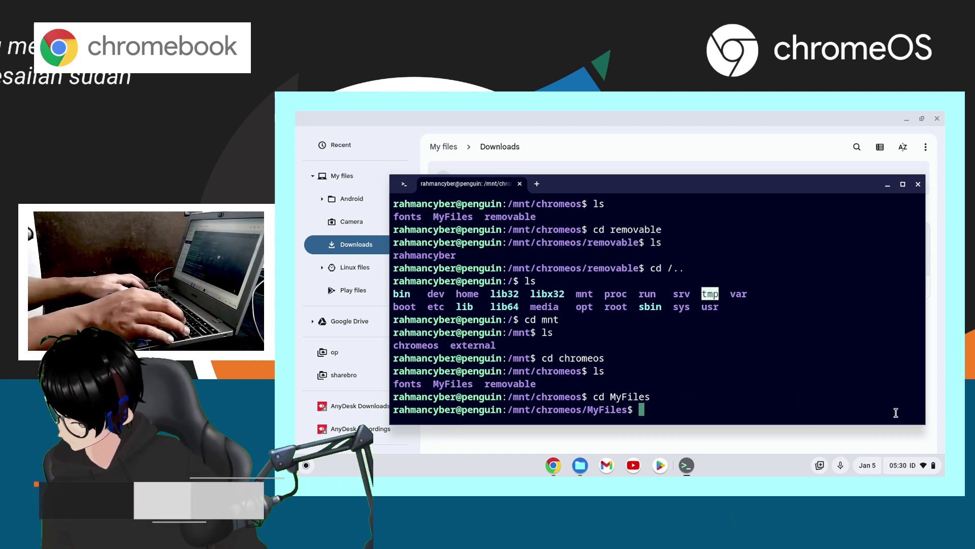
{"action": "type", "text": "ls"}
{"action": "key", "text": "Return"}
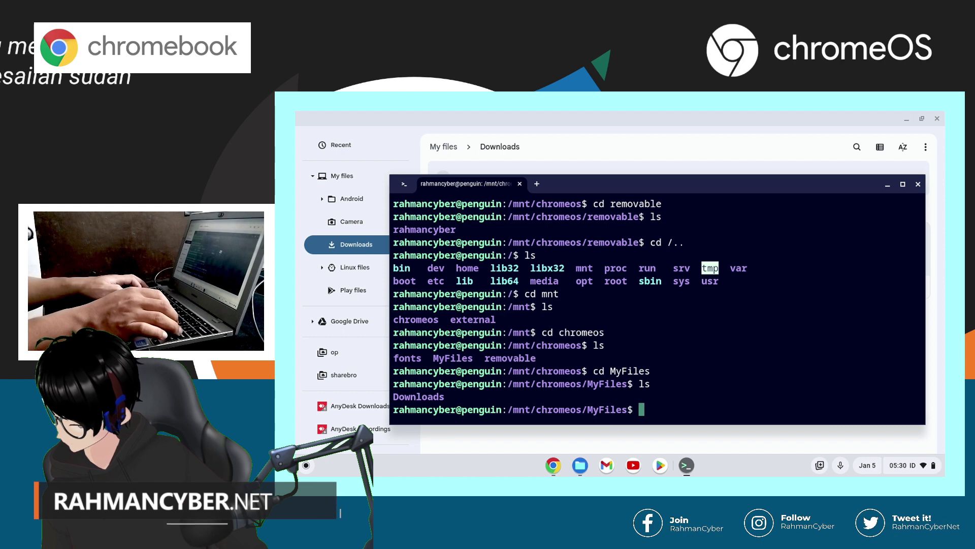
Change into the Downloads directory inside MyFiles and list its files.
{"action": "type", "text": "cd"}
{"action": "double_click", "coordinate": [423, 396]}
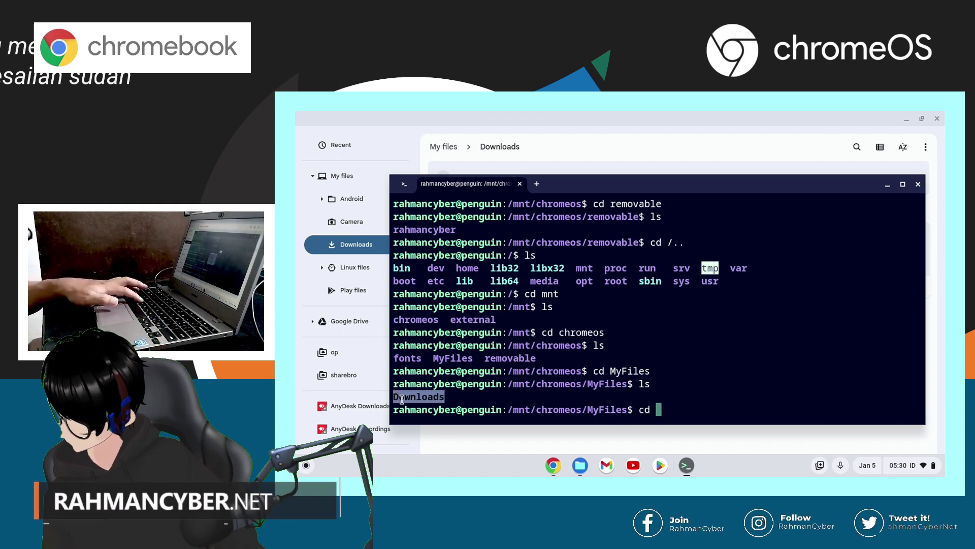
{"action": "right_click", "coordinate": [523, 400]}
{"action": "key", "text": "Return"}
{"action": "type", "text": "ls"}
{"action": "key", "text": "Return"}
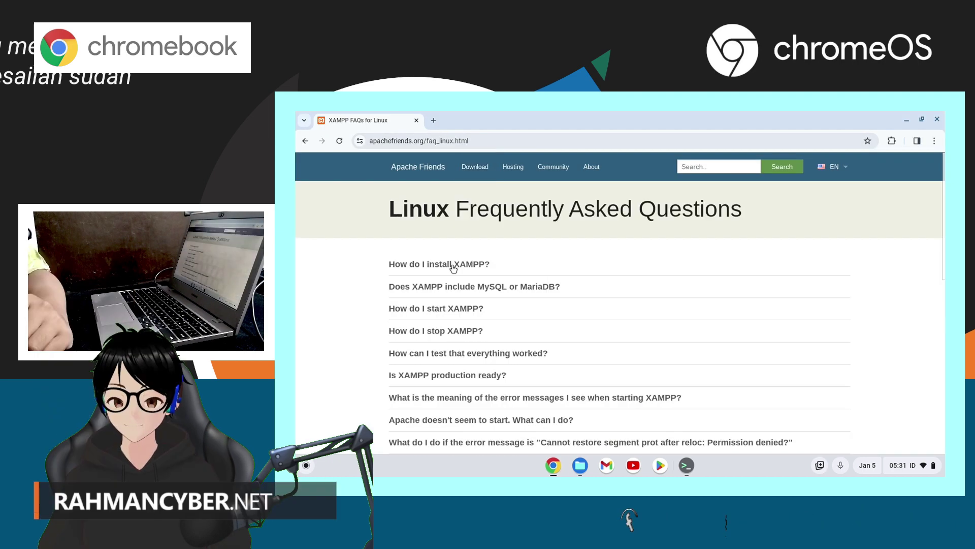
Read the "How do I install XAMPP?" answer in the Linux FAQ for the permission and installer commands.
{"action": "left_click", "coordinate": [453, 265]}
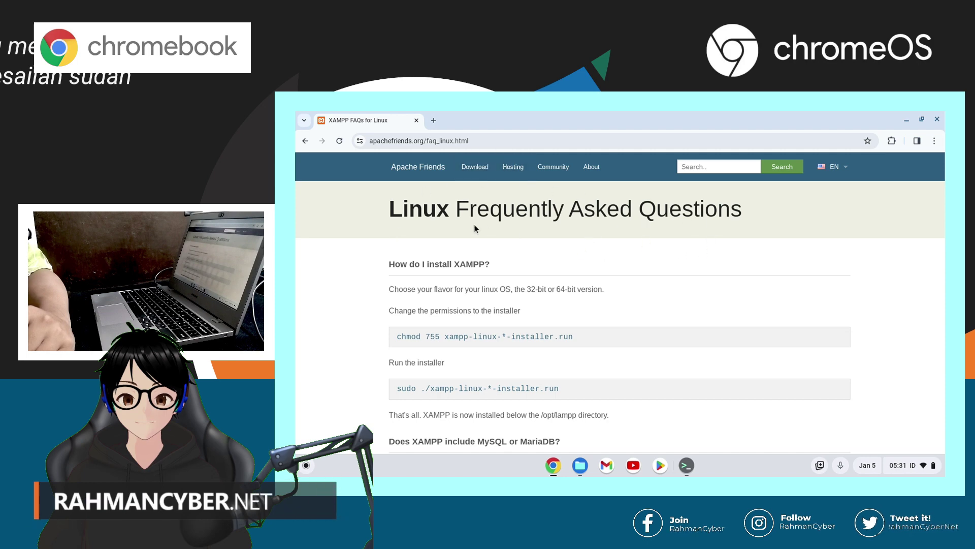
{"action": "scroll", "coordinate": [474, 228], "scroll_direction": "down", "scroll_amount": 5}
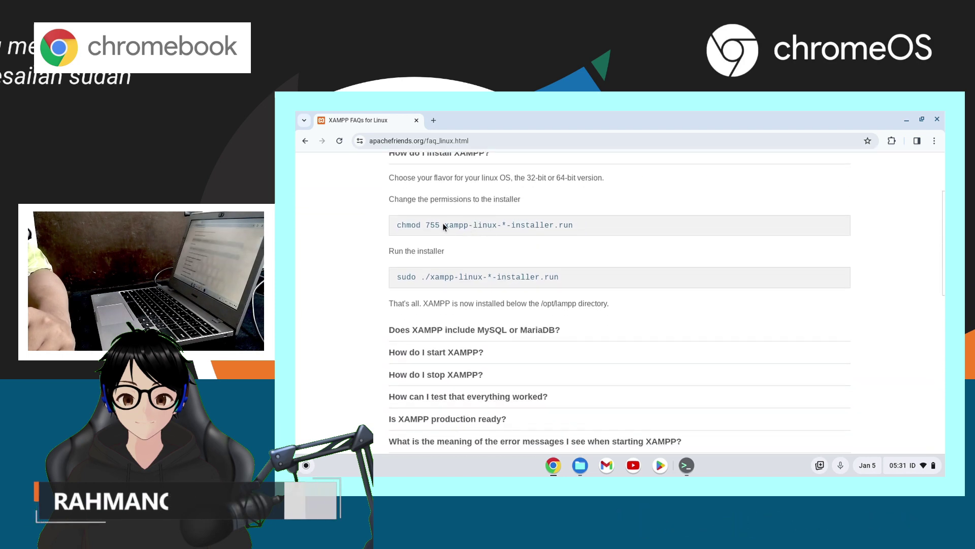
{"action": "left_click_drag", "start_coordinate": [388, 199], "coordinate": [505, 201]}
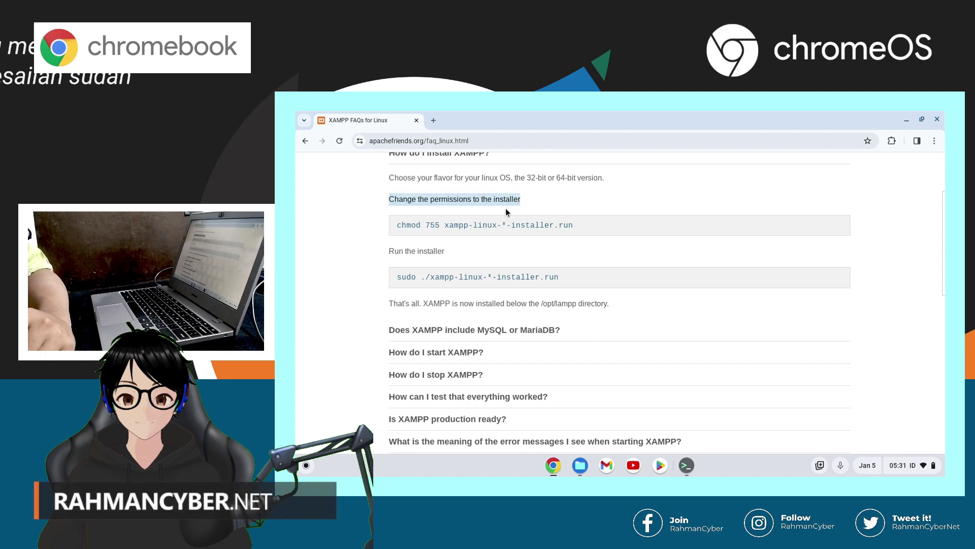
{"action": "left_click", "coordinate": [431, 231]}
{"action": "scroll", "coordinate": [422, 257], "scroll_direction": "down", "scroll_amount": 1}
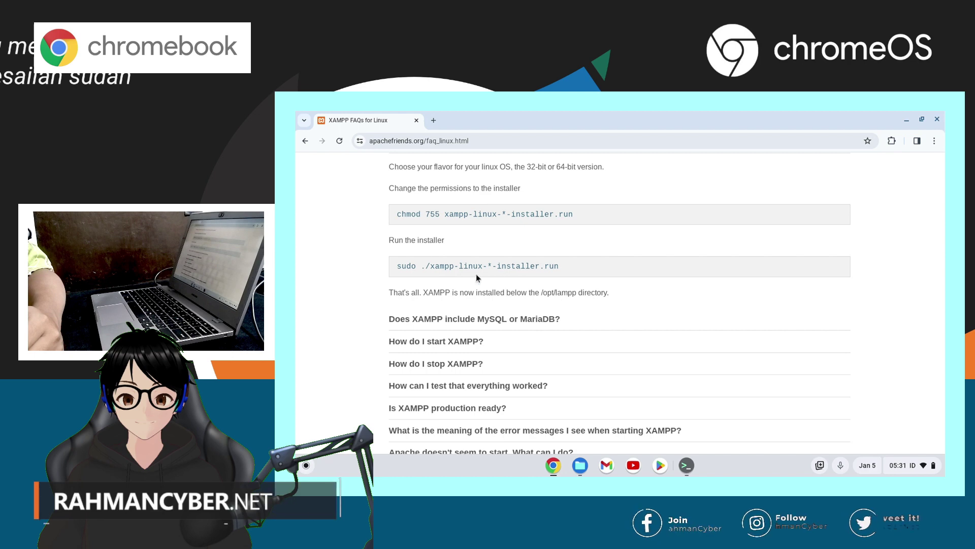
Return to the Terminal and set the permissions of xampp-linux-x64-8.2.12-0-installer.run to 755 with sudo chmod.
{"action": "left_click", "coordinate": [907, 121]}
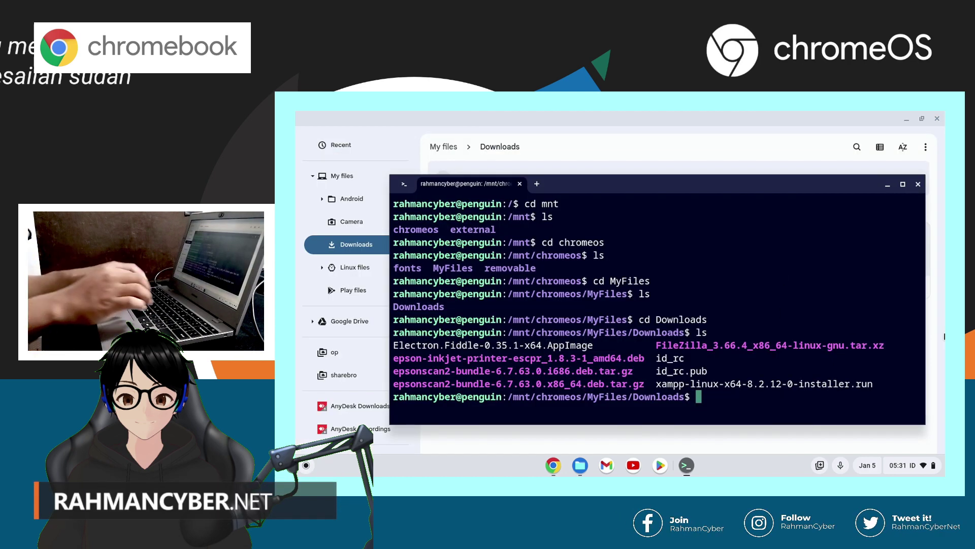
{"action": "type", "text": "sudo chmod "}
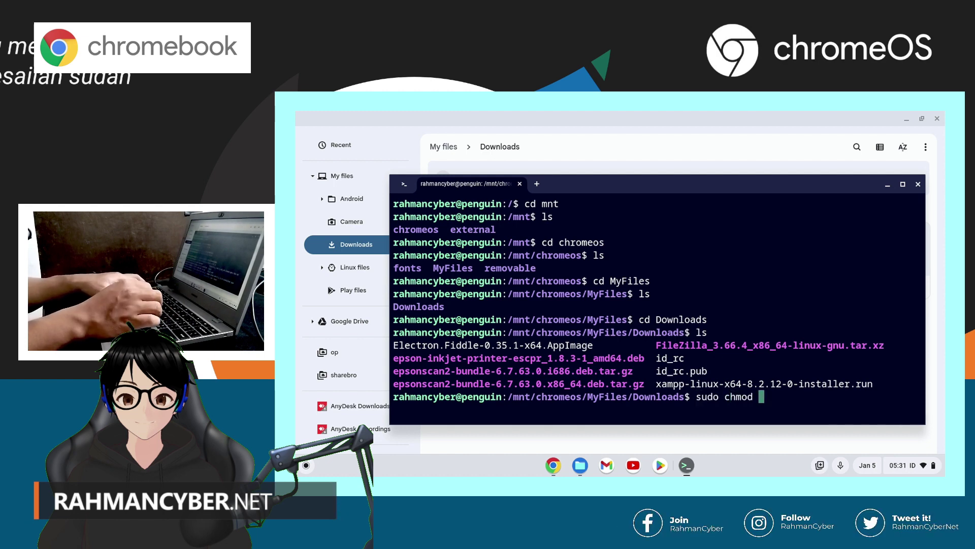
{"action": "type", "text": "755"}
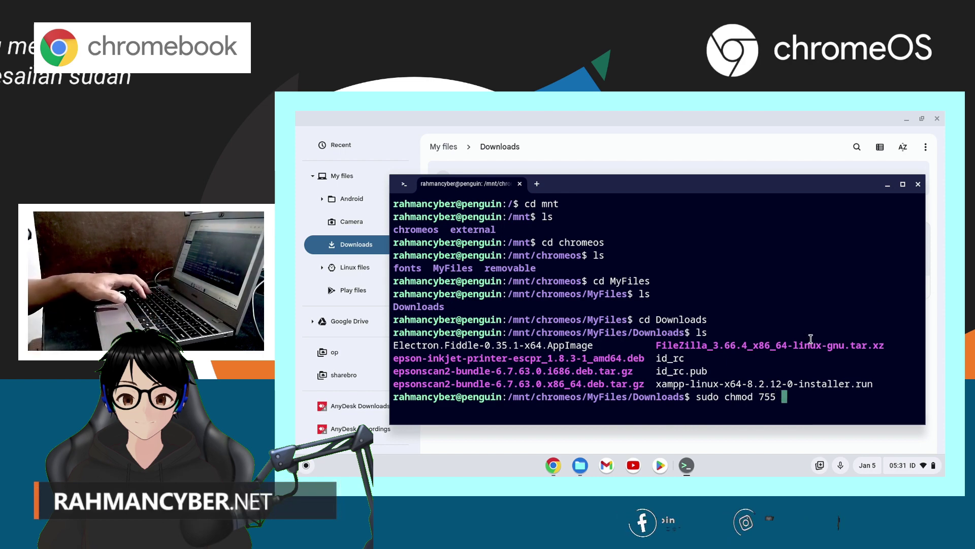
{"action": "double_click", "coordinate": [762, 383]}
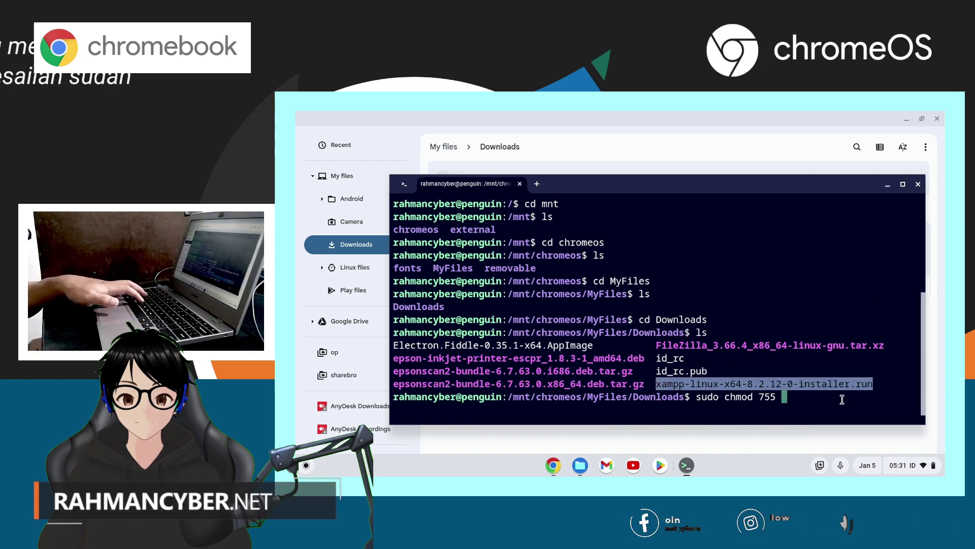
{"action": "key", "text": "ctrl+shift+v"}
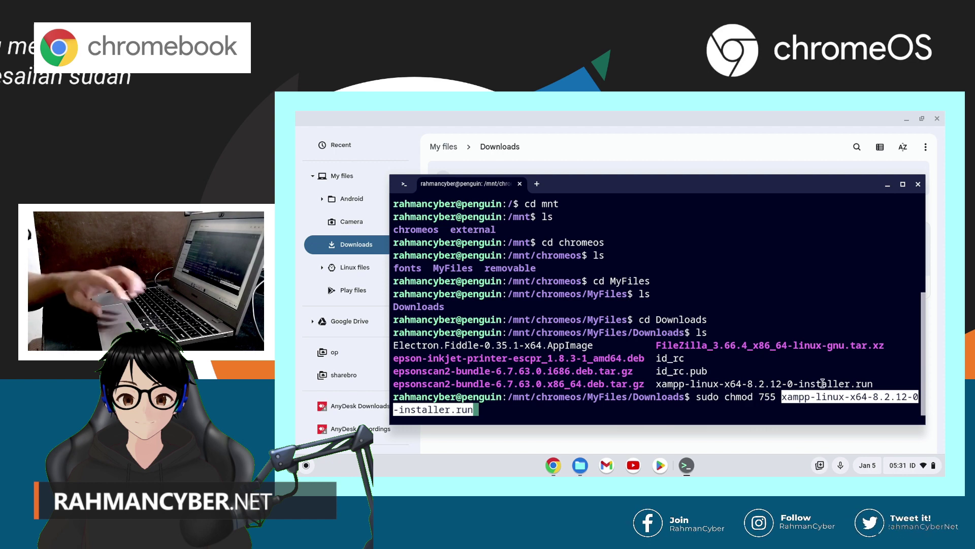
{"action": "key", "text": "Return"}
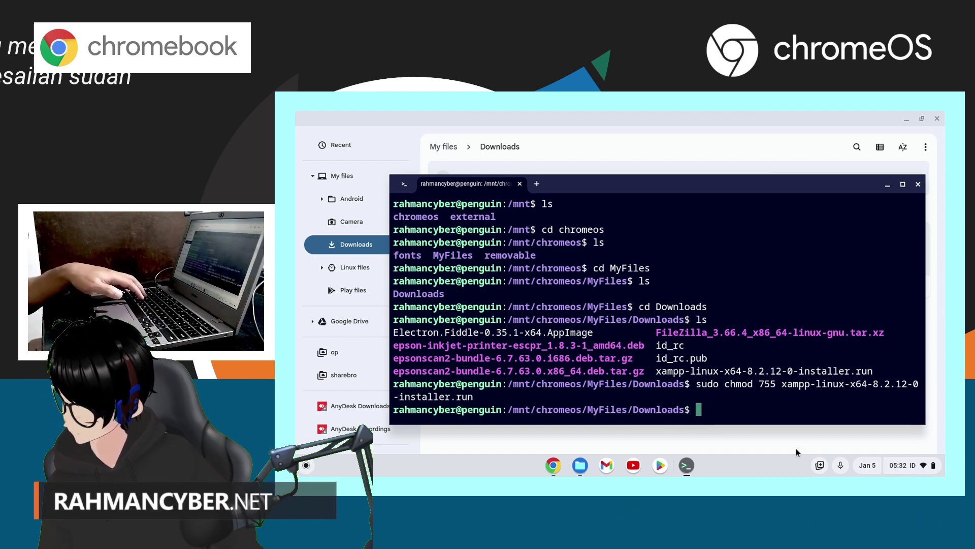
Check the run command in the XAMPP FAQ and launch the installer with sudo ./xampp-linux-x64-8.2.12-0-installer.run in the Terminal.
{"action": "left_click", "coordinate": [553, 465]}
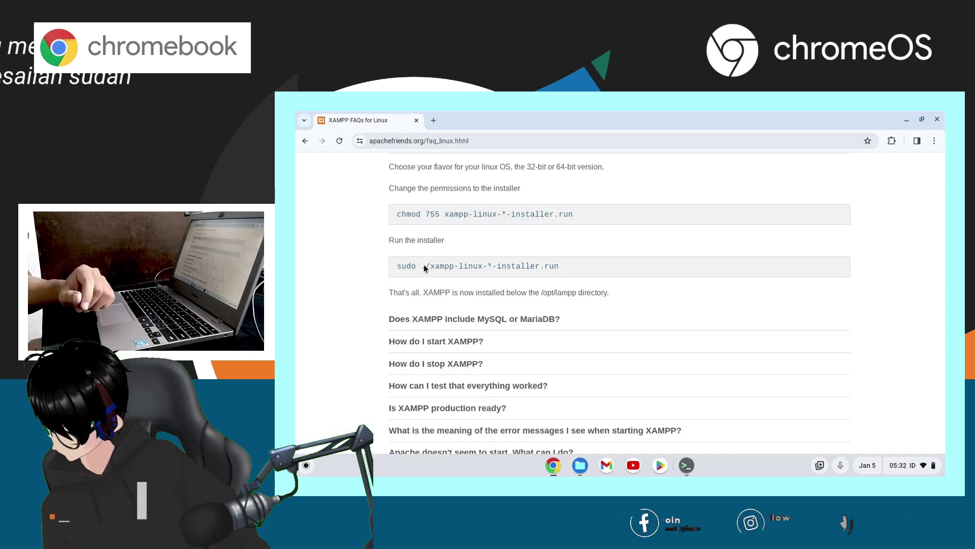
{"action": "left_click_drag", "start_coordinate": [420, 266], "coordinate": [575, 268]}
{"action": "key", "text": "alt+Tab"}
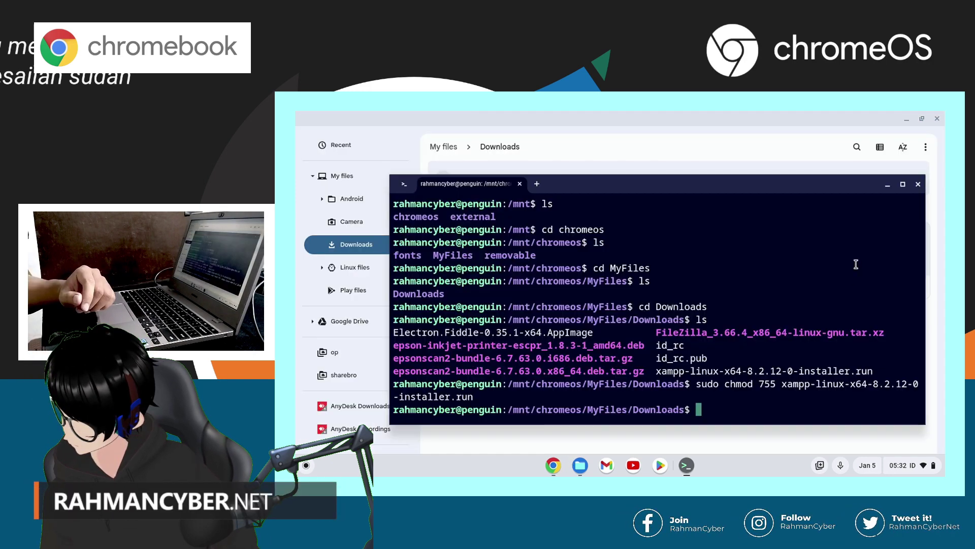
{"action": "type", "text": "sudo ./"}
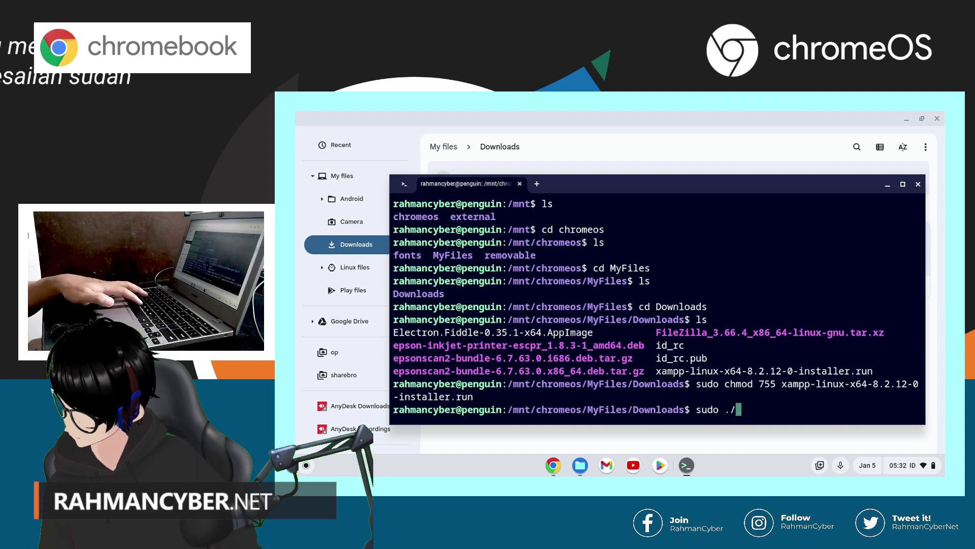
{"action": "type", "text": "x"}
{"action": "key", "text": "Tab"}
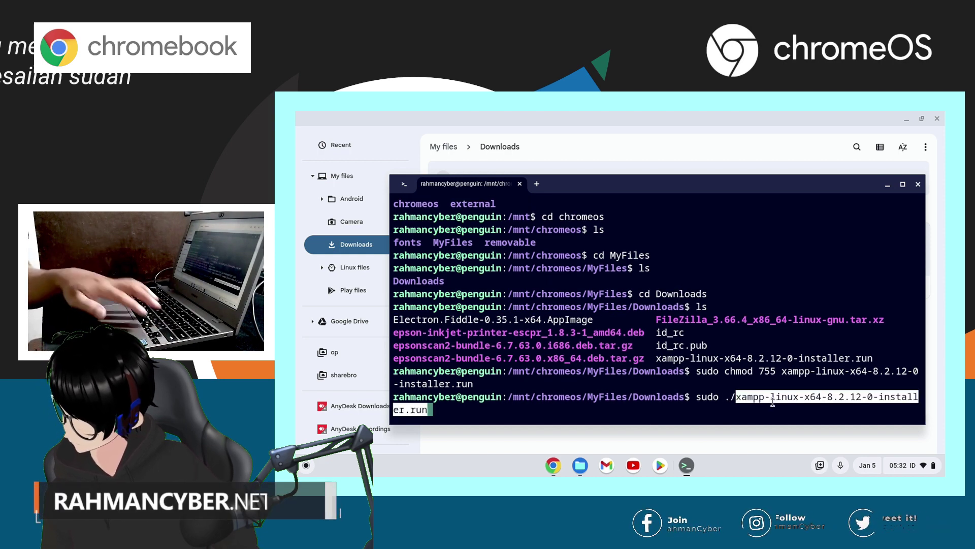
{"action": "key", "text": "Return"}
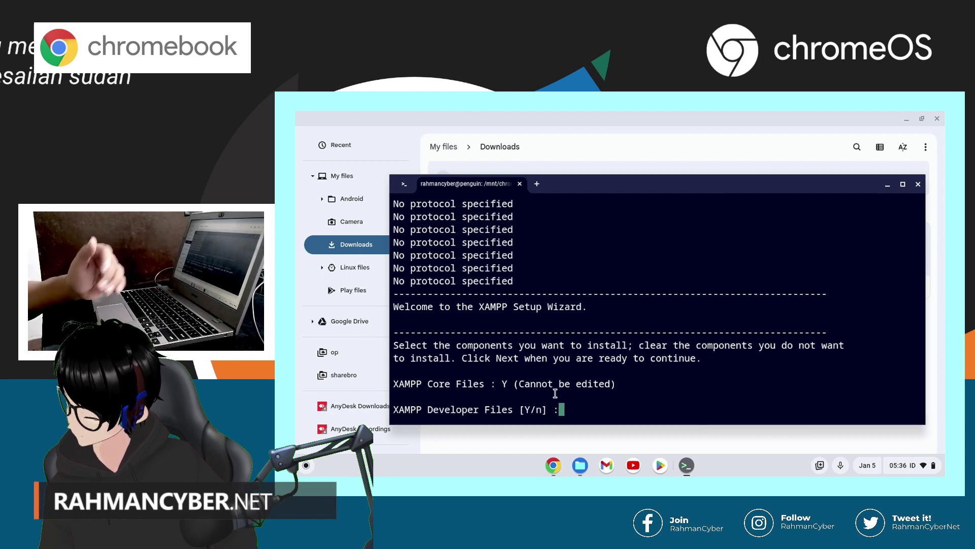
Install XAMPP with the Developer Files included, confirming the component selection and accepting the /opt/lampp installation directory.
{"action": "type", "text": "y"}
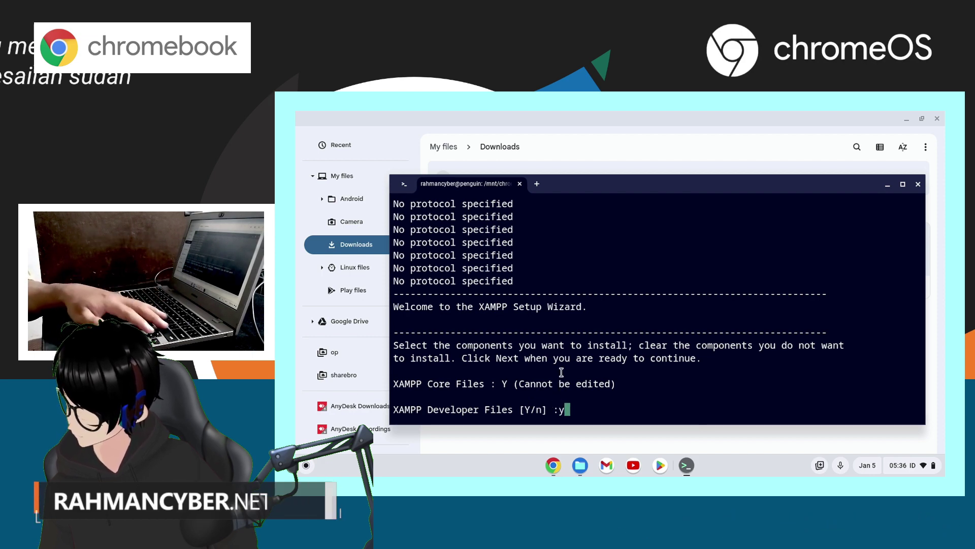
{"action": "key", "text": "Return"}
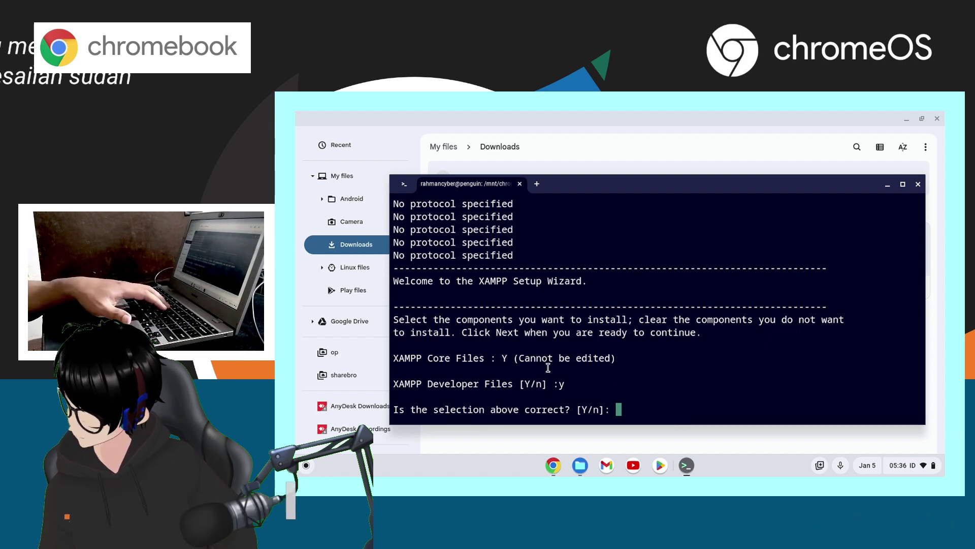
{"action": "type", "text": "y"}
{"action": "key", "text": "Return"}
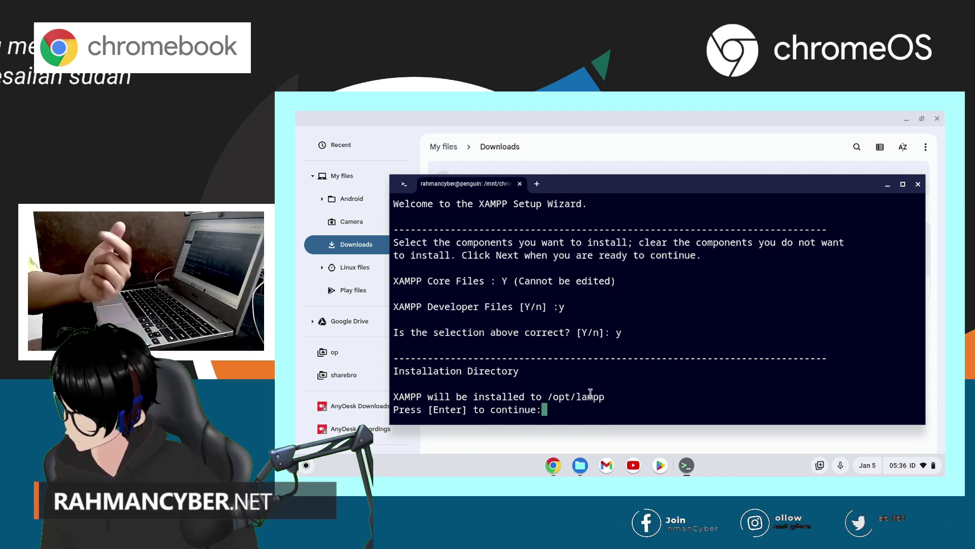
{"action": "key", "text": "Return"}
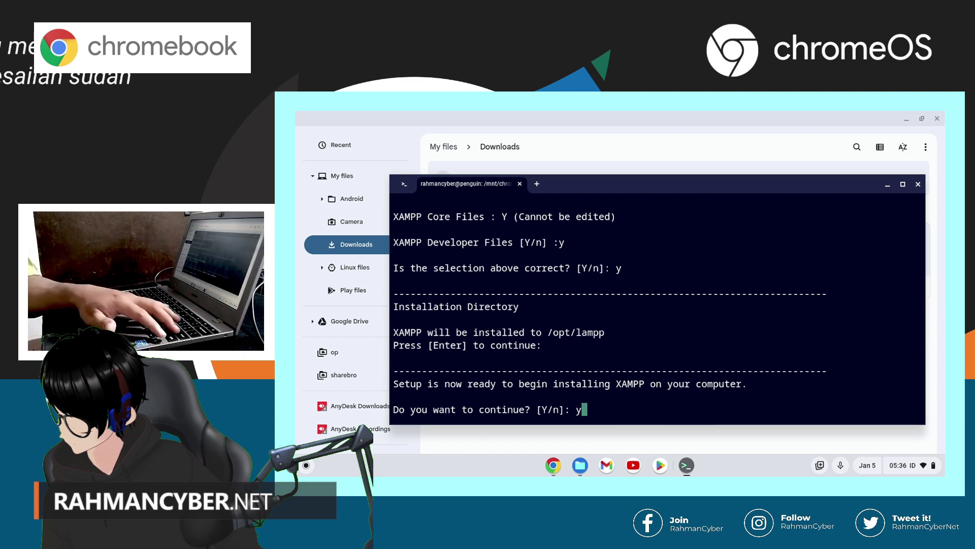
{"action": "key", "text": "Return"}
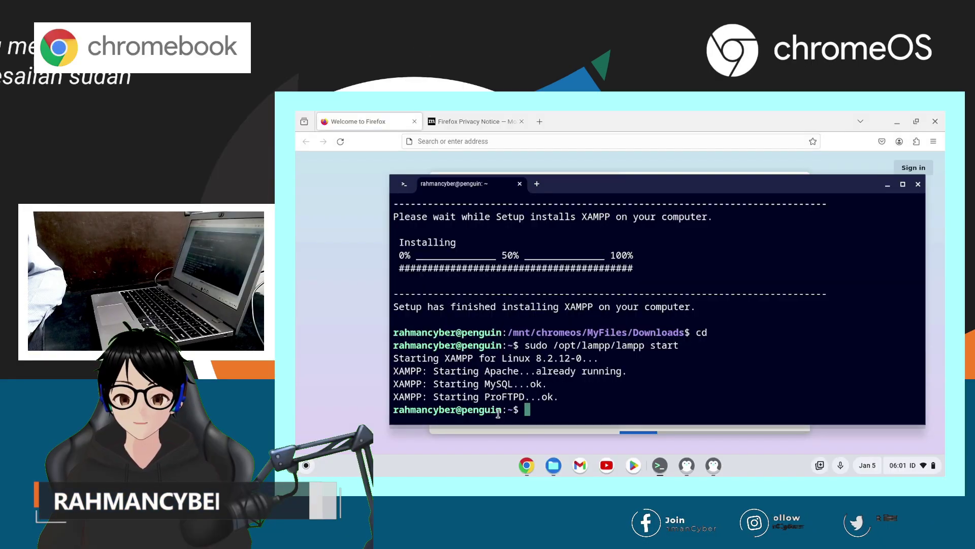
Review the sudo /opt/lampp/lampp start command in the Terminal and switch to the Firefox address bar.
{"action": "left_click_drag", "start_coordinate": [529, 346], "coordinate": [683, 344]}
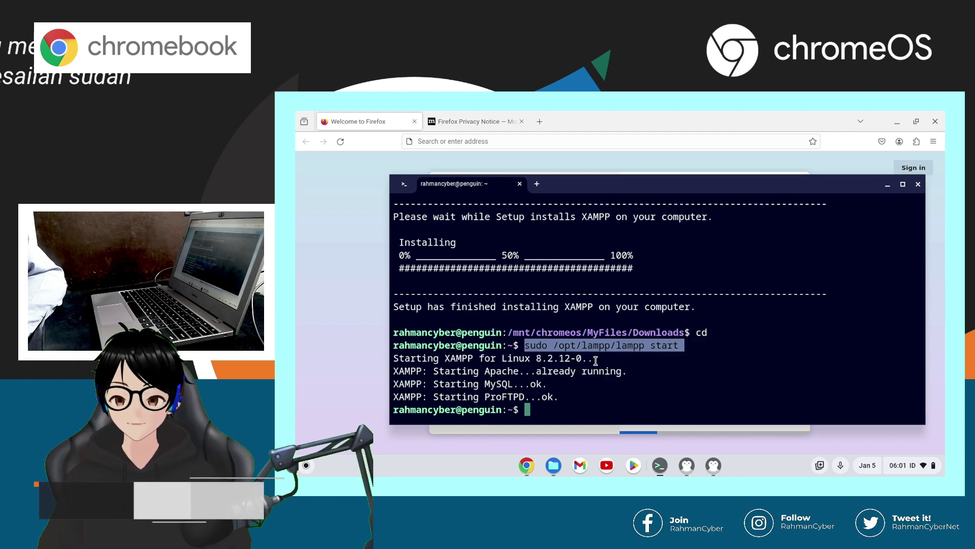
{"action": "left_click", "coordinate": [663, 127]}
{"action": "left_click", "coordinate": [608, 142]}
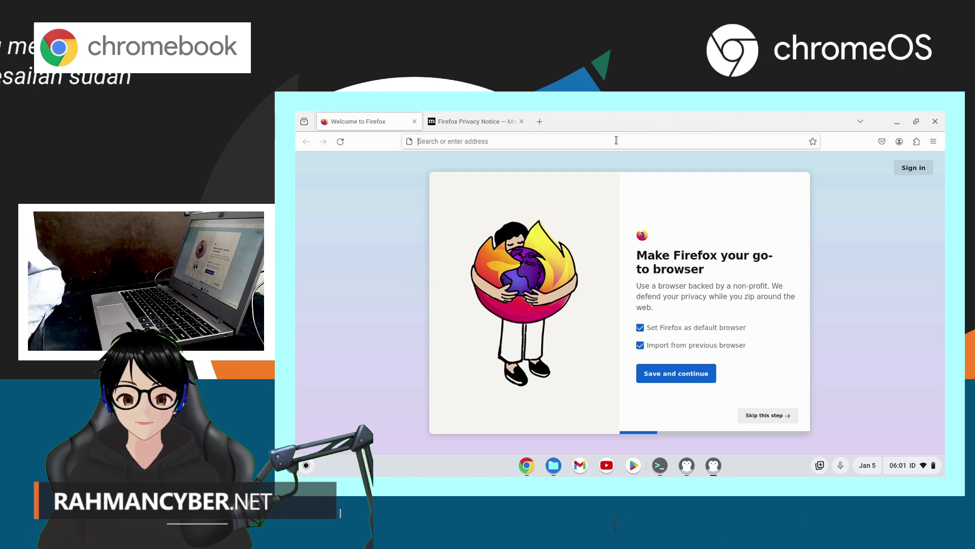
Look through the Linux apps folder and browse from Favorites through Area Software AppImage to Terbaru Desember 2023 in the Linux file manager.
{"action": "left_click", "coordinate": [306, 466]}
{"action": "scroll", "coordinate": [419, 309], "scroll_direction": "down", "scroll_amount": 5}
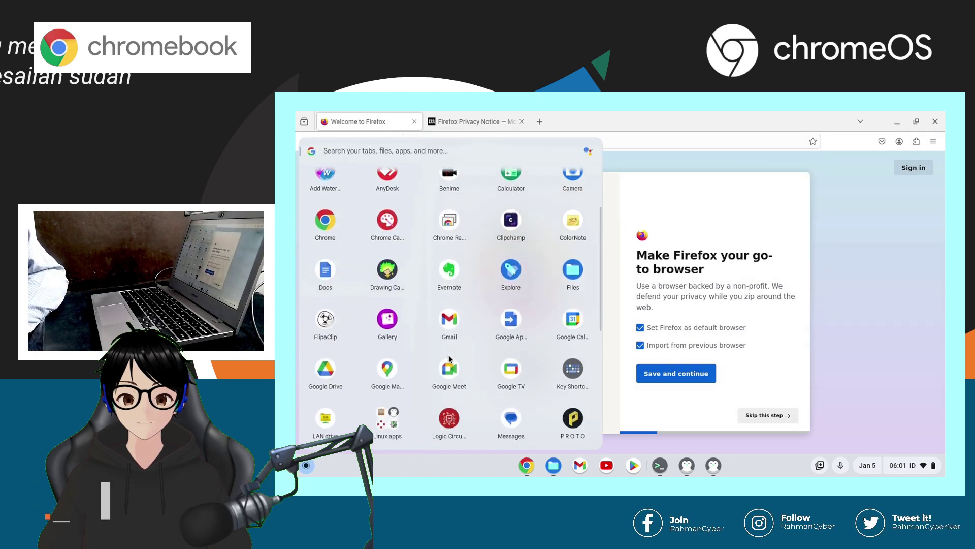
{"action": "left_click", "coordinate": [403, 350]}
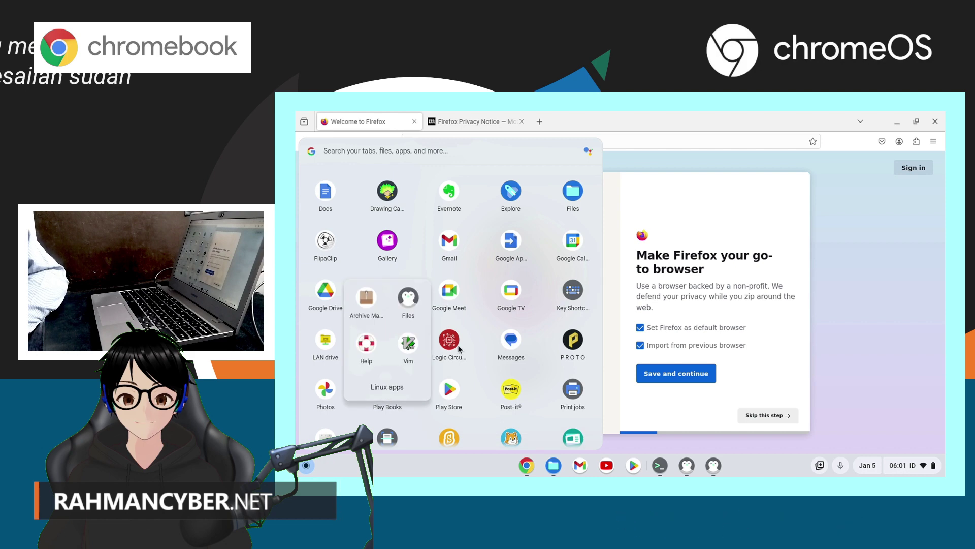
{"action": "left_click", "coordinate": [708, 463]}
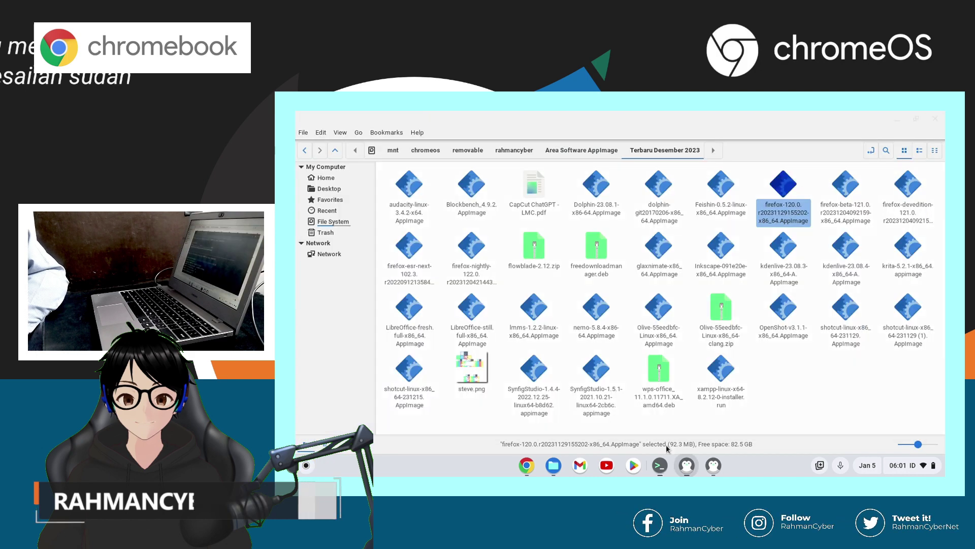
{"action": "left_click", "coordinate": [330, 200]}
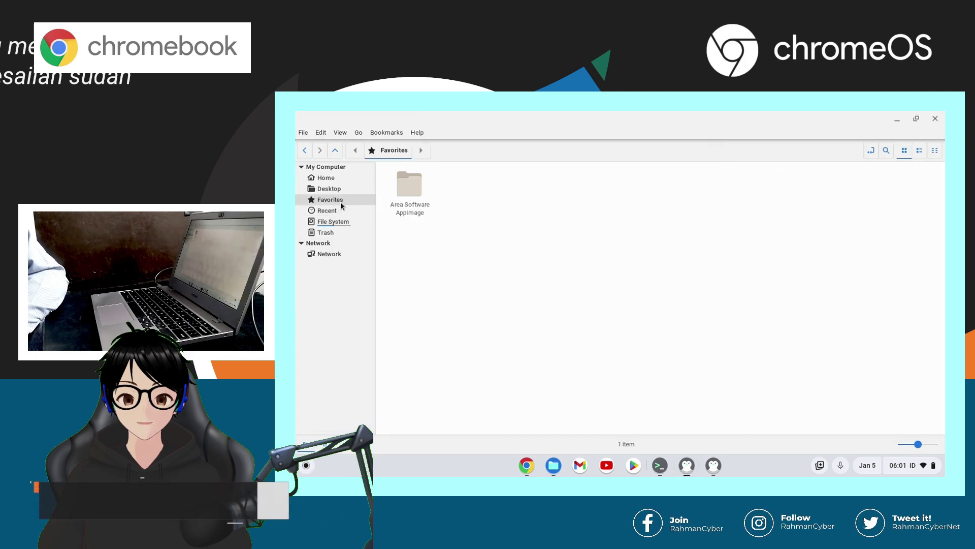
{"action": "double_click", "coordinate": [401, 192]}
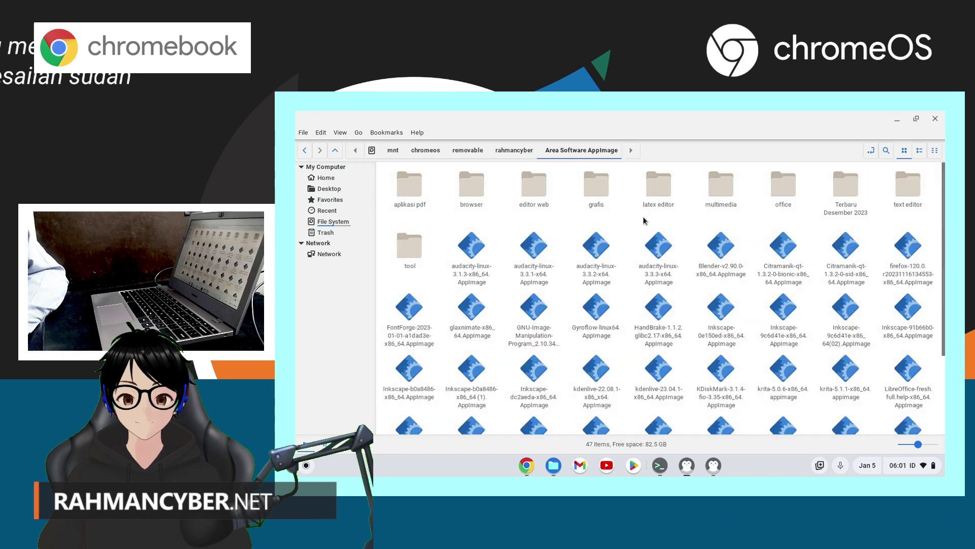
{"action": "double_click", "coordinate": [847, 206]}
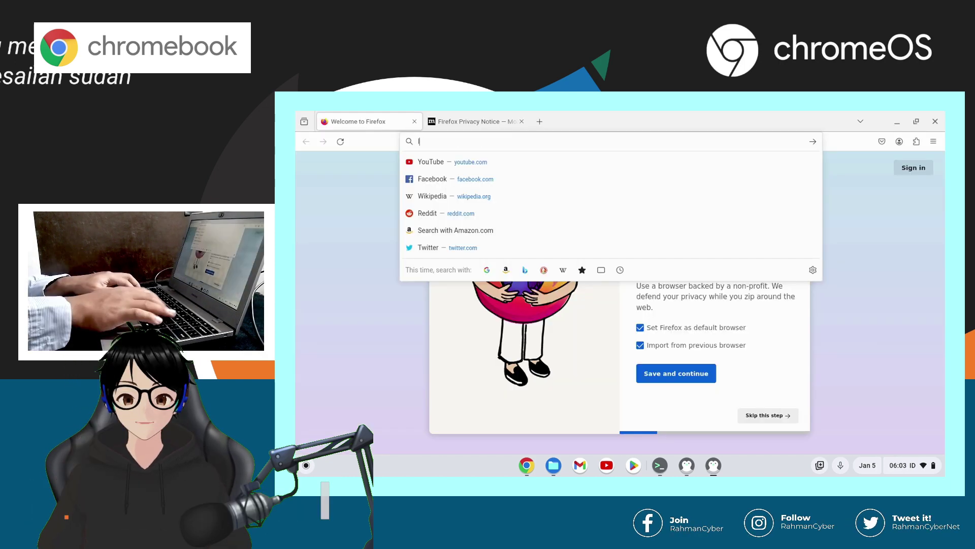
Load localhost/phpmyadmin in Firefox, checking the XAMPP services in the Terminal beforehand.
{"action": "type", "text": "loca"}
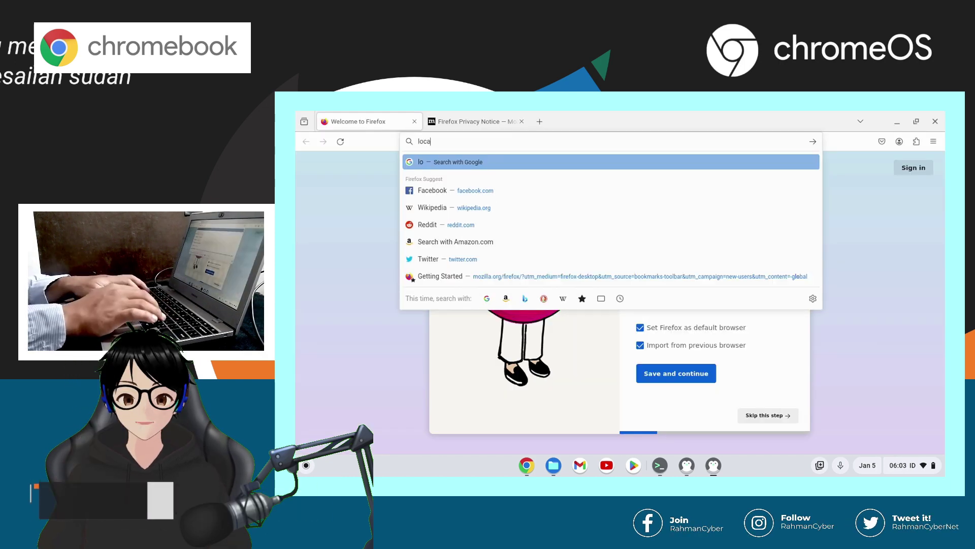
{"action": "type", "text": "lhost"}
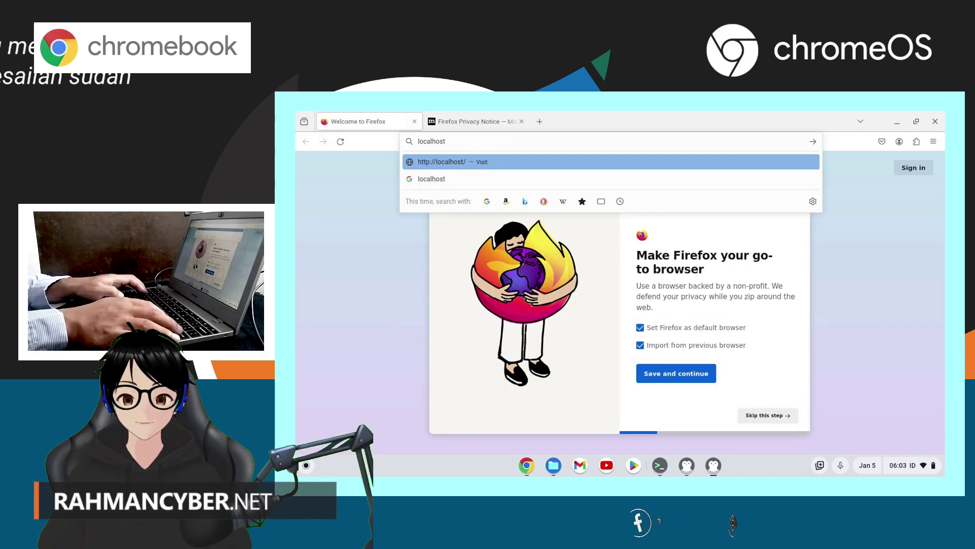
{"action": "type", "text": "/phpmyadmin"}
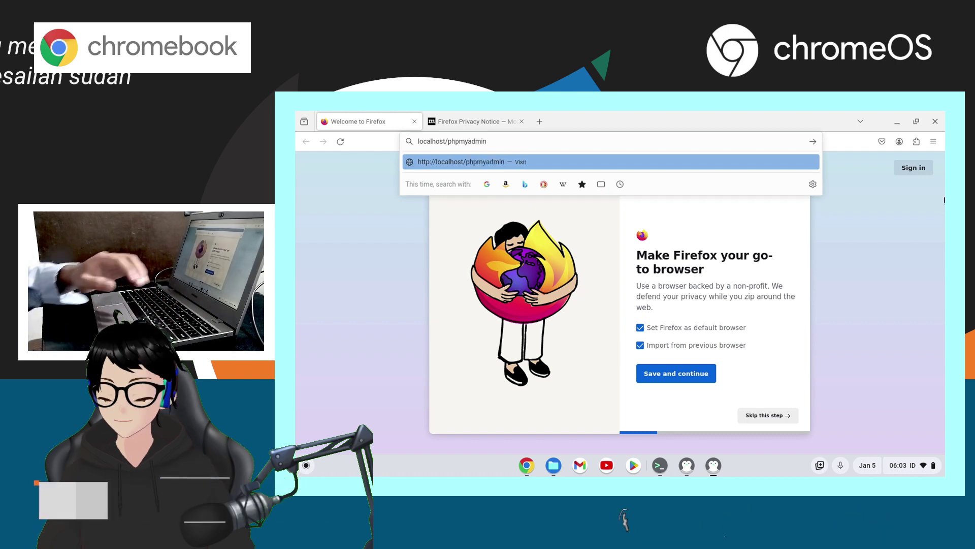
{"action": "left_click", "coordinate": [669, 467]}
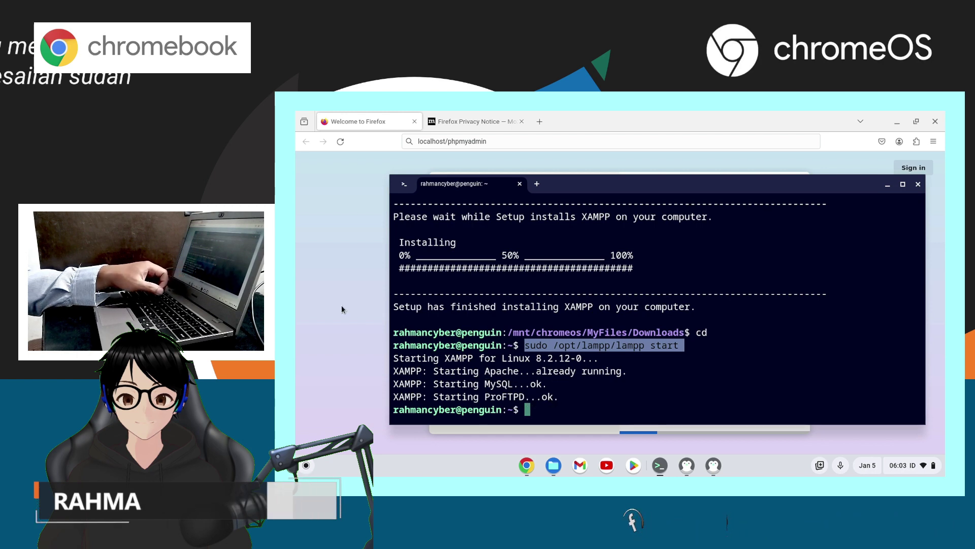
{"action": "left_click", "coordinate": [319, 288]}
{"action": "left_click", "coordinate": [479, 142]}
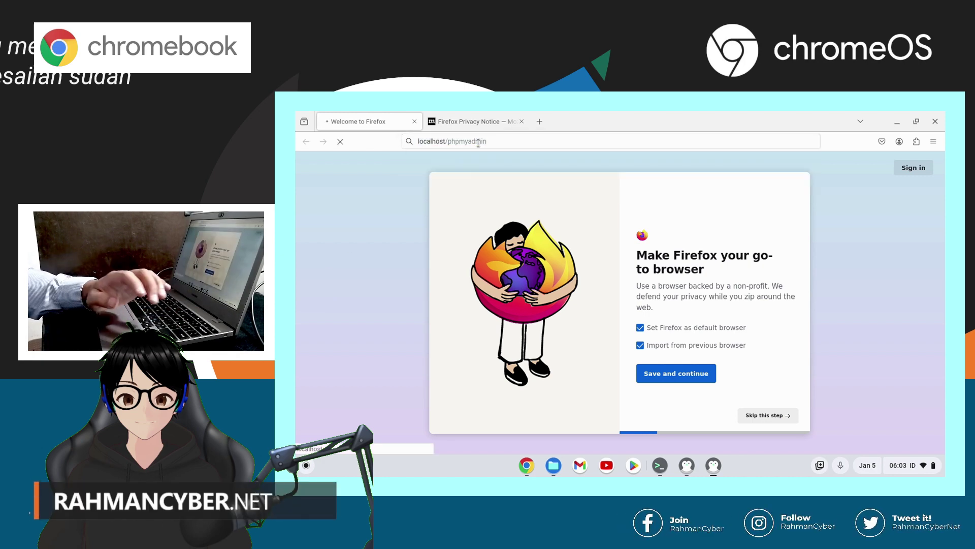
{"action": "key", "text": "Return"}
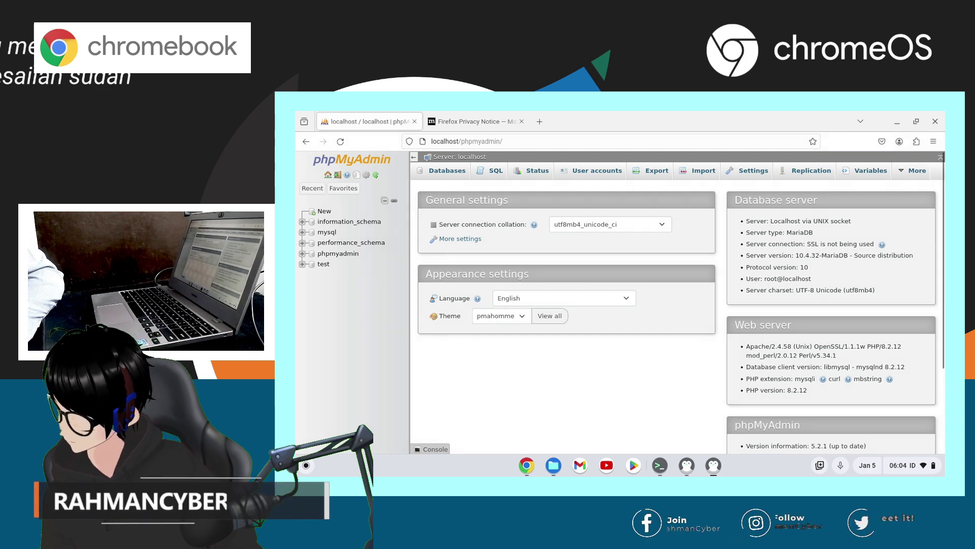
Check the Chromebook's IP address in the connected Wi-Fi network's details and minimize Settings.
{"action": "left_click", "coordinate": [922, 465]}
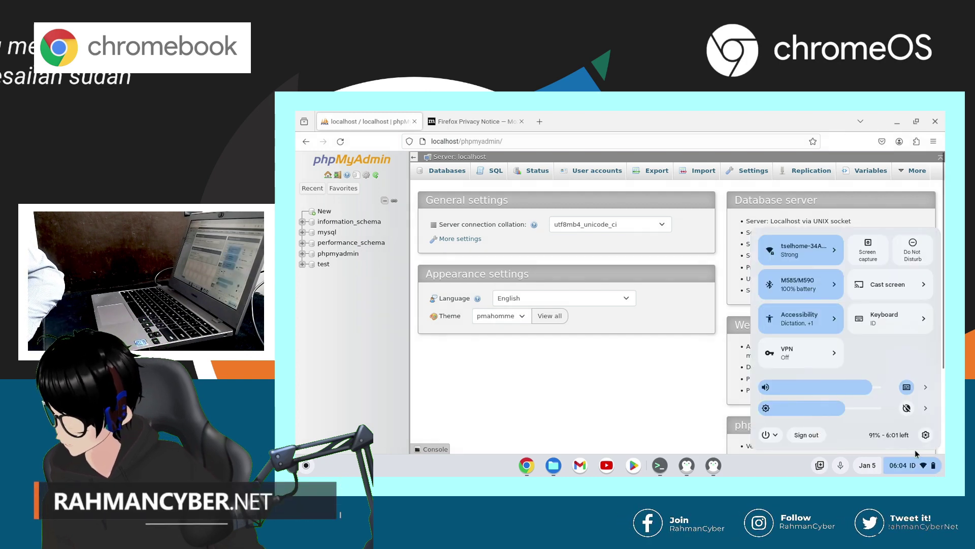
{"action": "left_click", "coordinate": [798, 251]}
{"action": "left_click", "coordinate": [829, 324]}
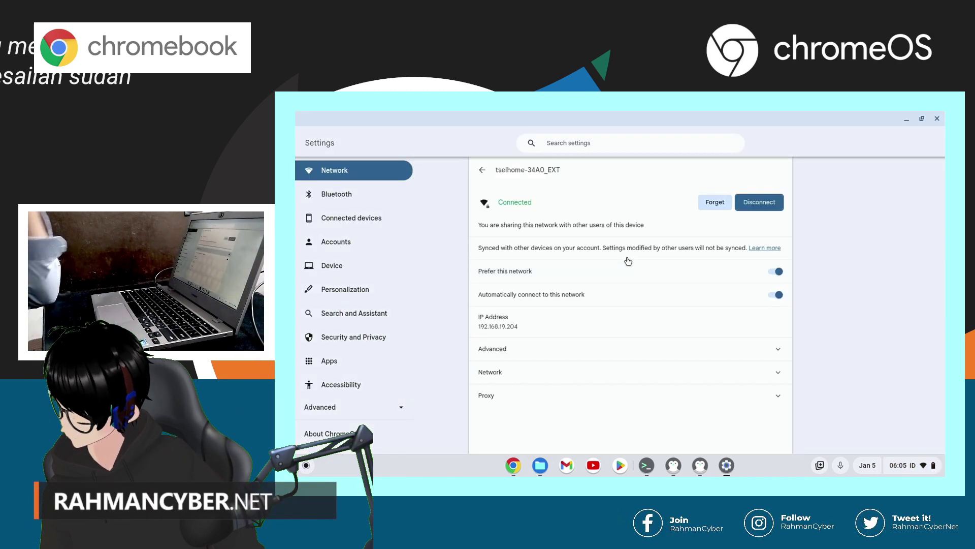
{"action": "left_click_drag", "start_coordinate": [519, 326], "coordinate": [479, 325]}
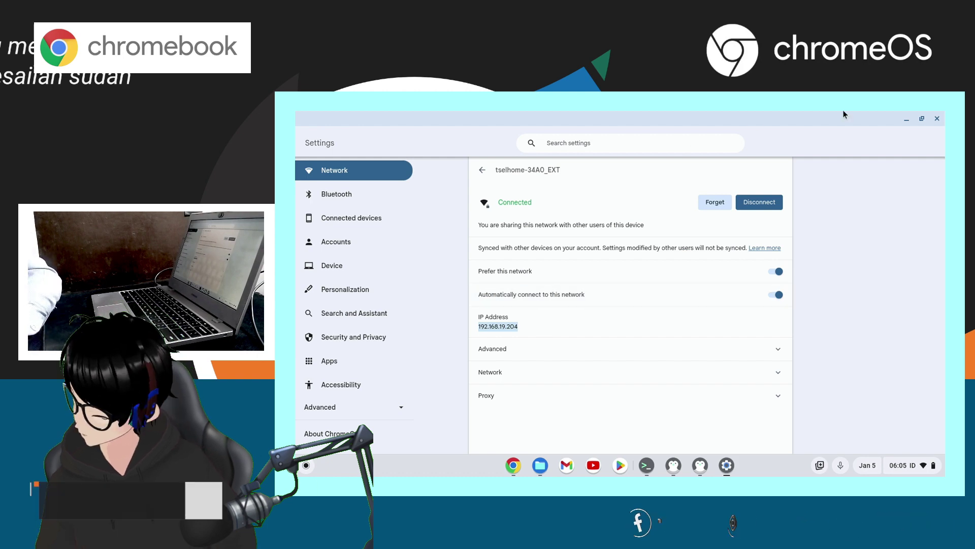
{"action": "left_click", "coordinate": [906, 119]}
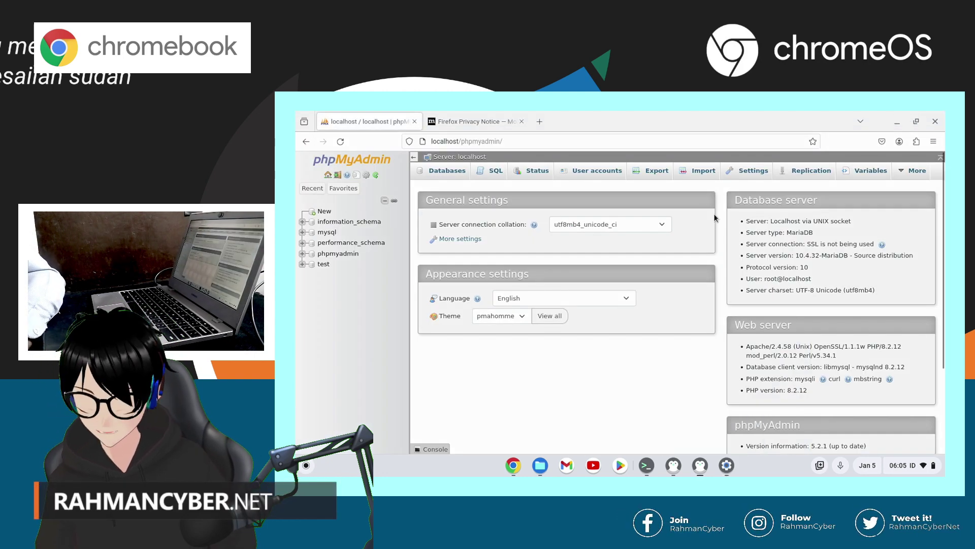
View the XAMPP start output in the Terminal and look for the Linux apps folder in the launcher.
{"action": "left_click", "coordinate": [646, 464]}
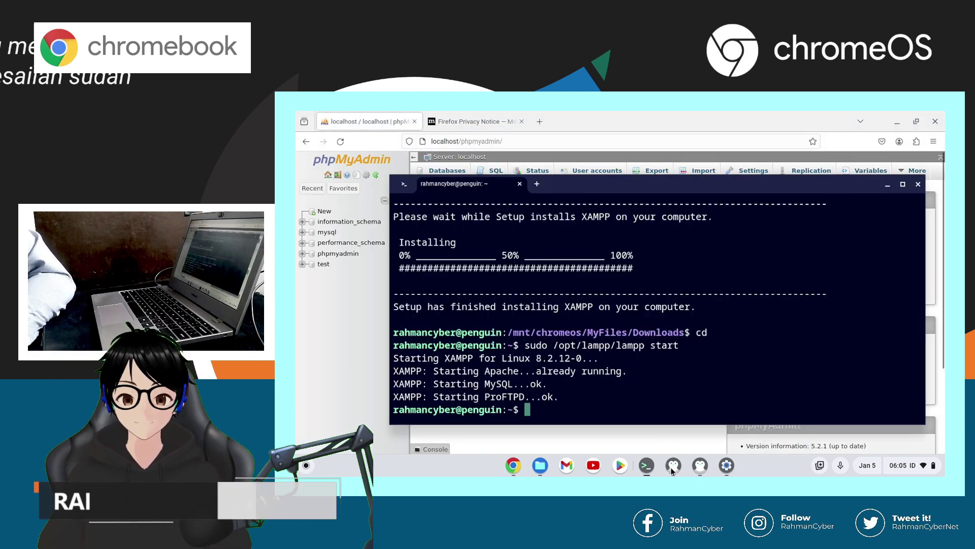
{"action": "left_click", "coordinate": [305, 465]}
{"action": "scroll", "coordinate": [430, 319], "scroll_direction": "down", "scroll_amount": 3}
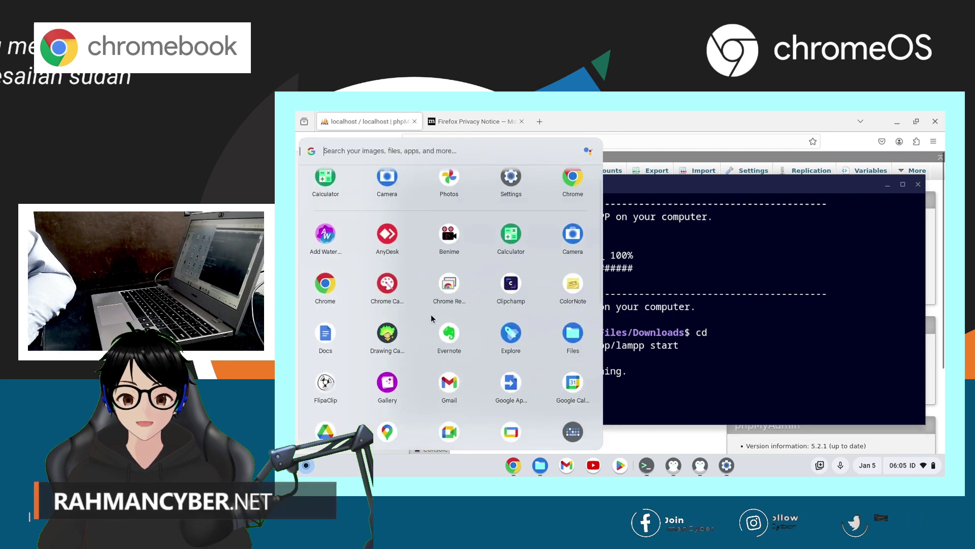
{"action": "scroll", "coordinate": [390, 358], "scroll_direction": "down", "scroll_amount": 2}
{"action": "left_click", "coordinate": [396, 359]}
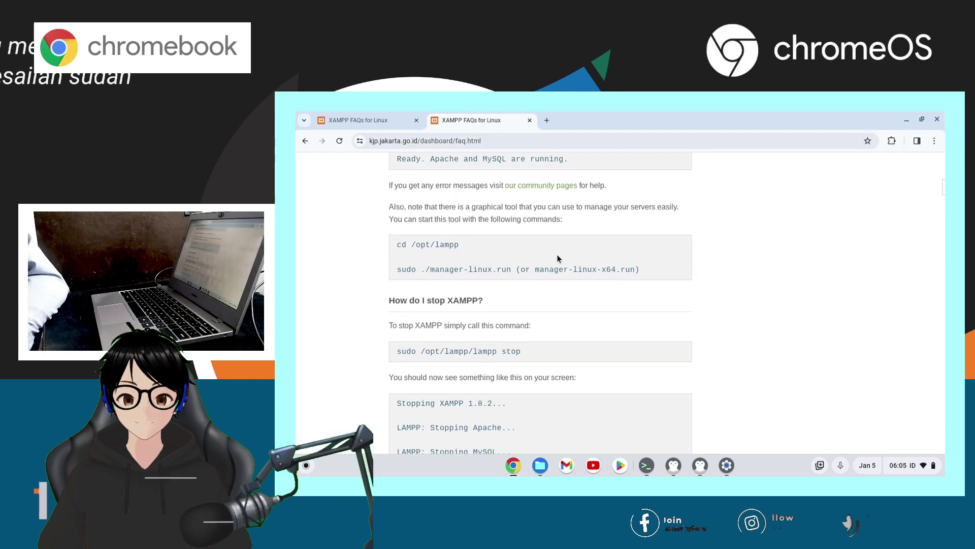
Read the XAMPP Linux FAQs in Chrome on stopping XAMPP and on the main configuration file locations, including /opt/lampp/etc/httpd.conf.
{"action": "scroll", "coordinate": [556, 254], "scroll_direction": "down", "scroll_amount": 4}
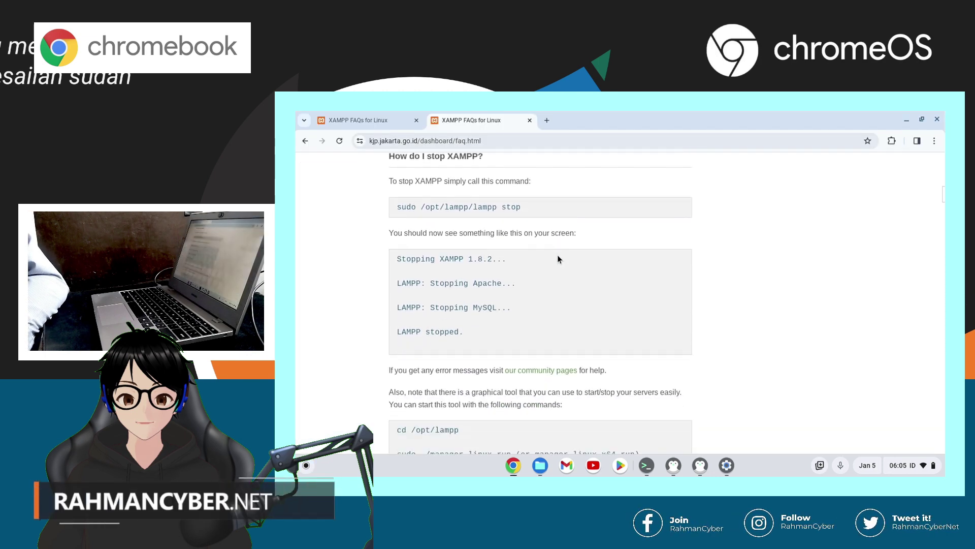
{"action": "scroll", "coordinate": [557, 254], "scroll_direction": "down", "scroll_amount": 3}
{"action": "key", "text": "ctrl+shift+Tab"}
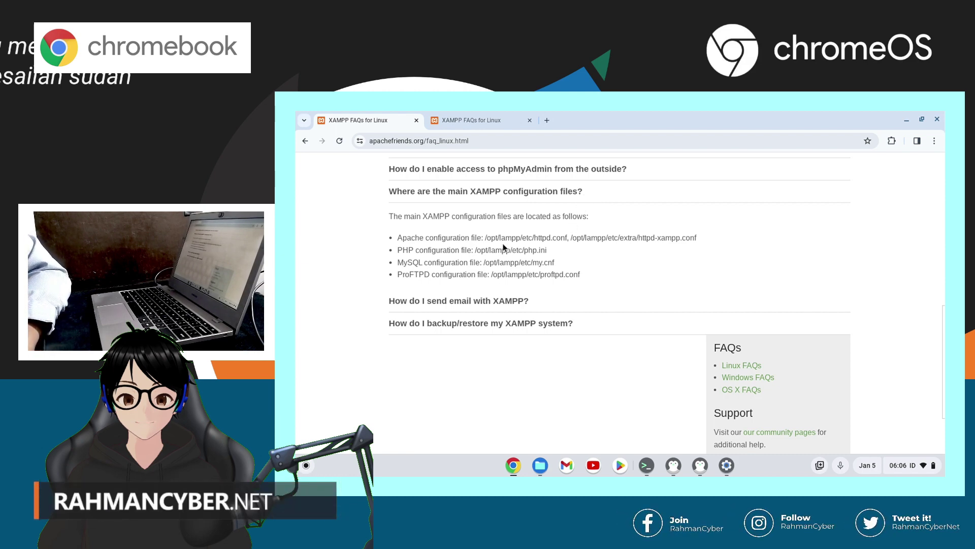
{"action": "left_click_drag", "start_coordinate": [485, 237], "coordinate": [565, 239]}
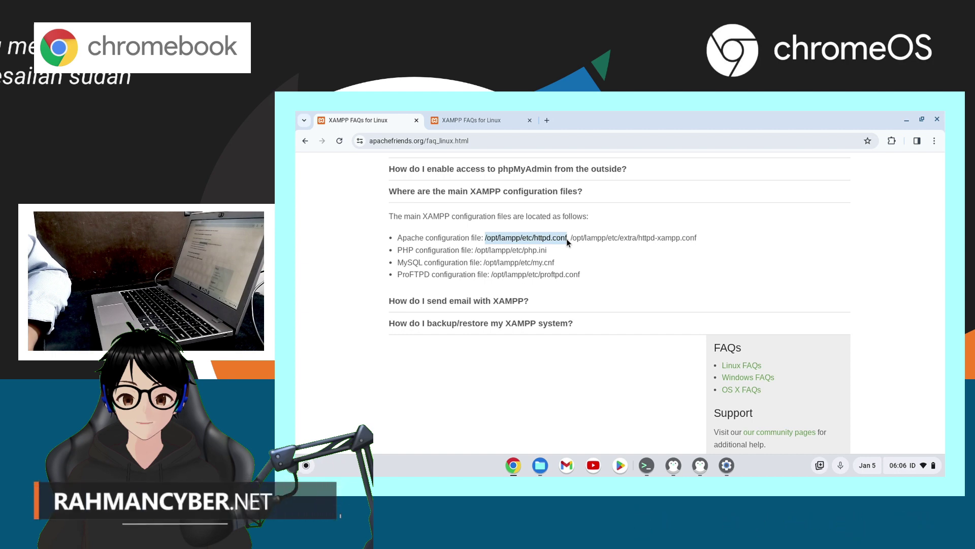
{"action": "left_click", "coordinate": [543, 245]}
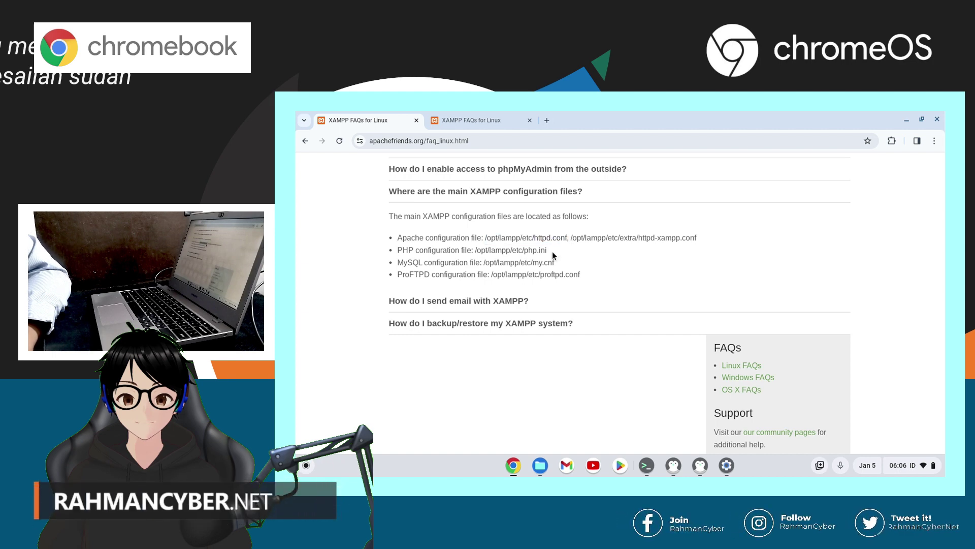
{"action": "left_click_drag", "start_coordinate": [549, 244], "coordinate": [551, 246]}
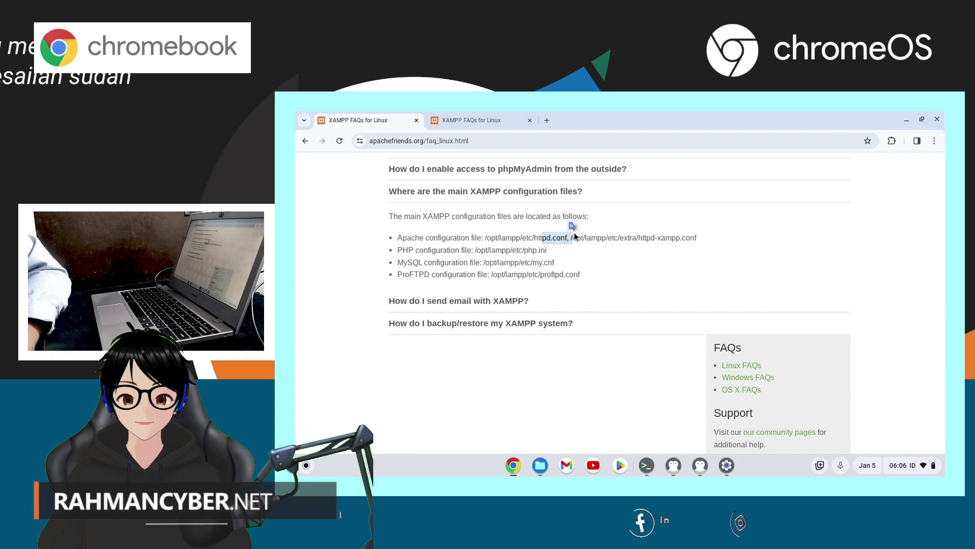
{"action": "left_click", "coordinate": [627, 245]}
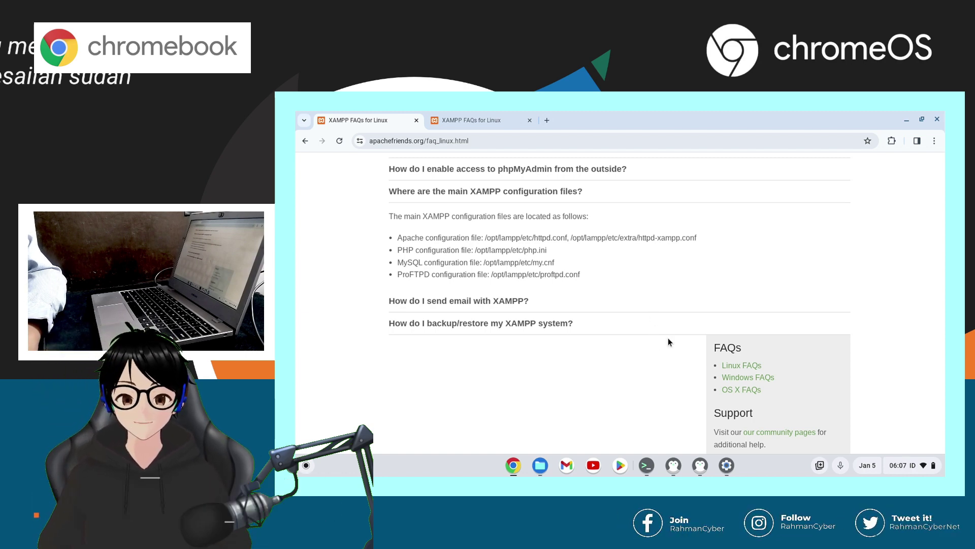
Recheck the Wi-Fi IP address and open the Linux development environment settings from Linux storage in the device's storage management.
{"action": "left_click", "coordinate": [734, 467]}
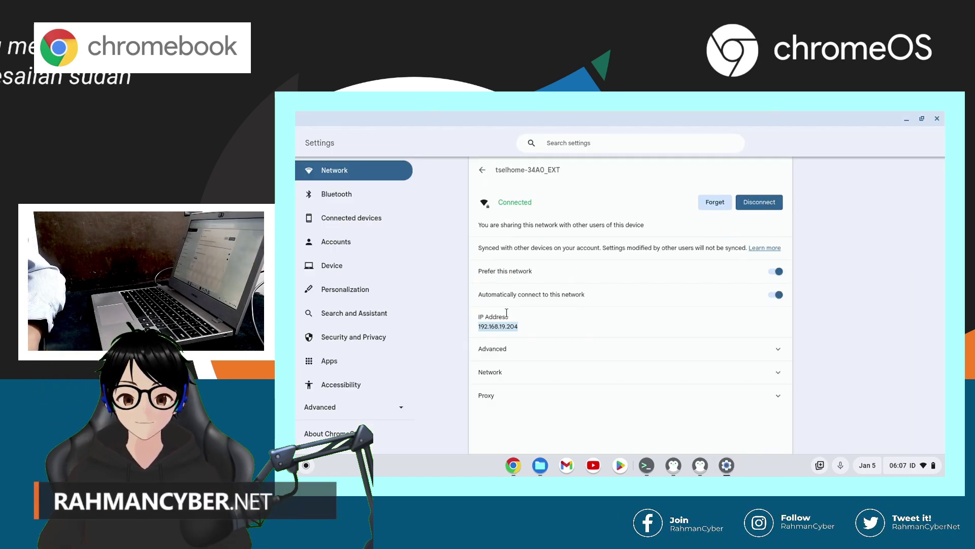
{"action": "left_click", "coordinate": [905, 118]}
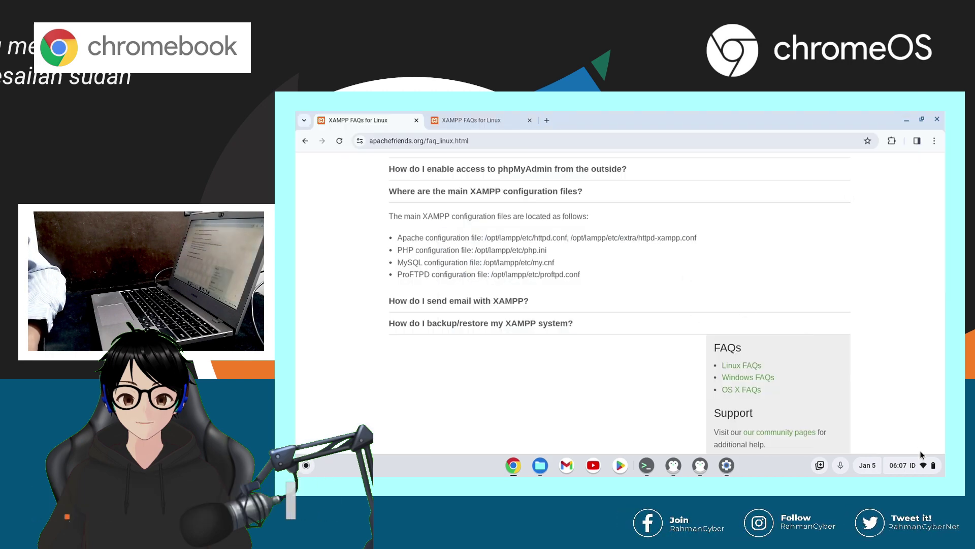
{"action": "left_click", "coordinate": [924, 471]}
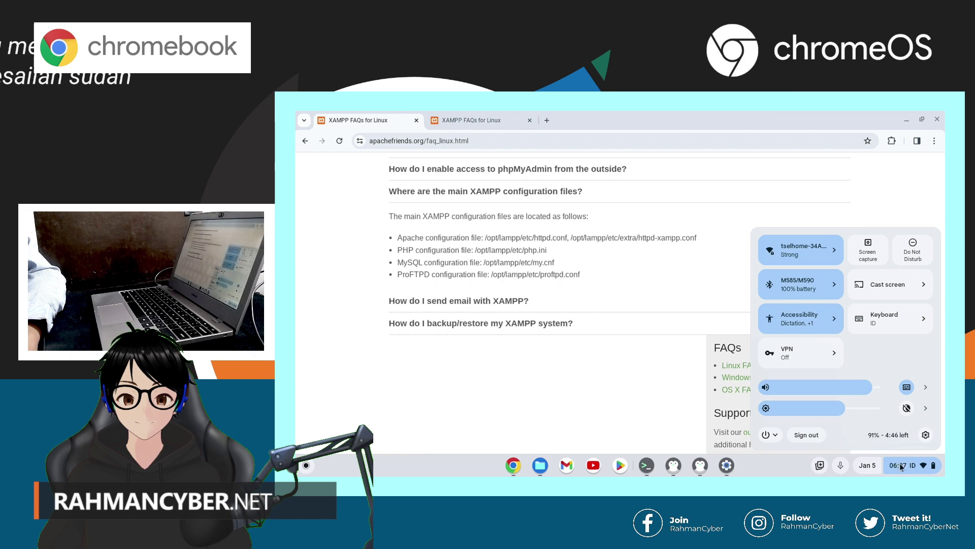
{"action": "left_click", "coordinate": [925, 435]}
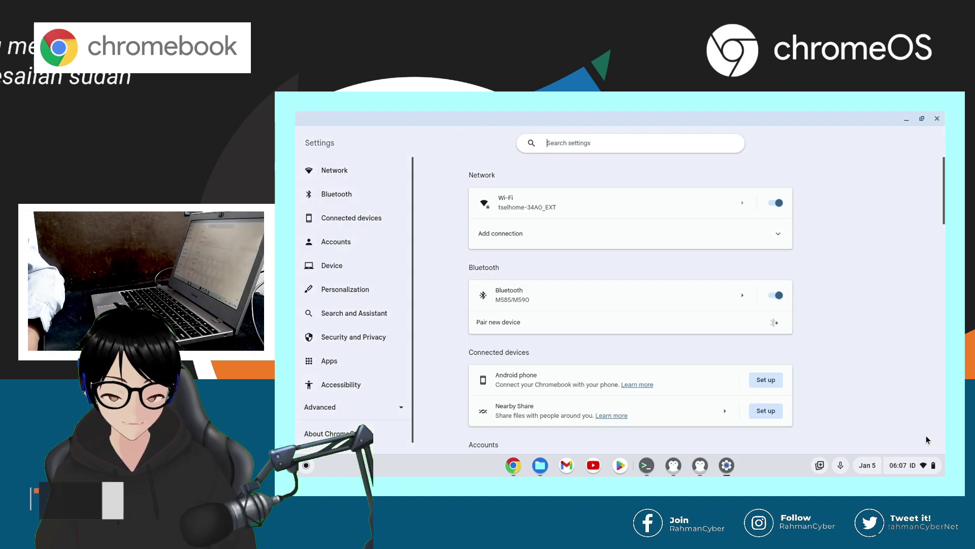
{"action": "left_click", "coordinate": [376, 271]}
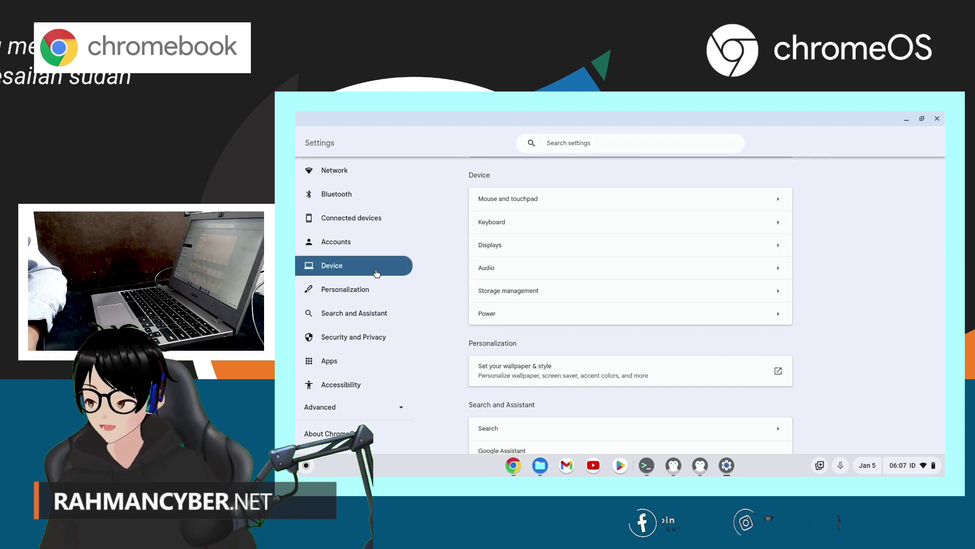
{"action": "left_click", "coordinate": [545, 295]}
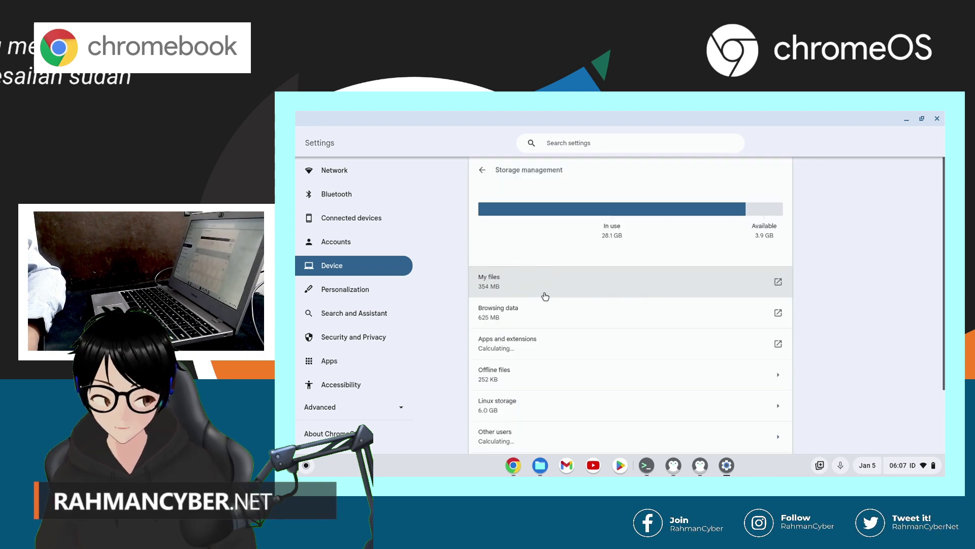
{"action": "scroll", "coordinate": [532, 320], "scroll_direction": "down", "scroll_amount": 2}
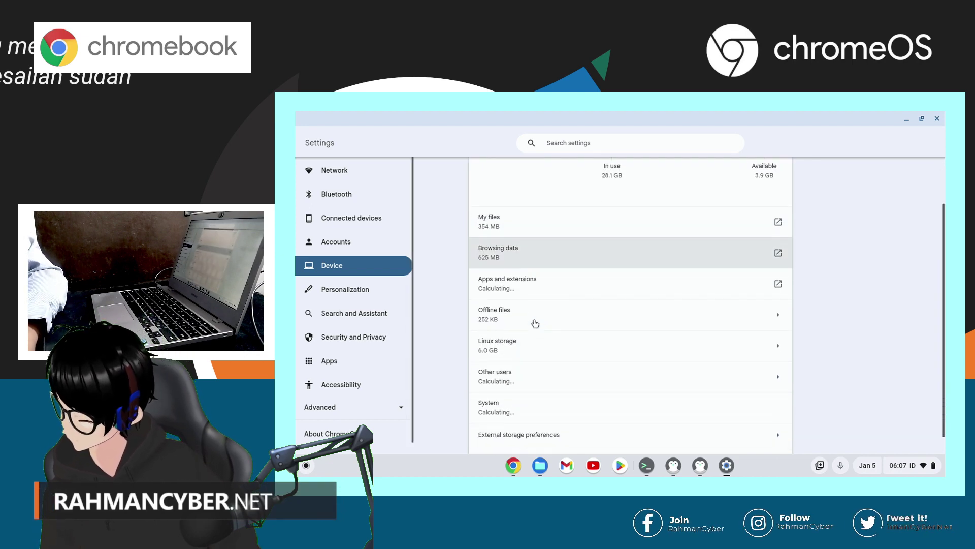
{"action": "left_click", "coordinate": [518, 346]}
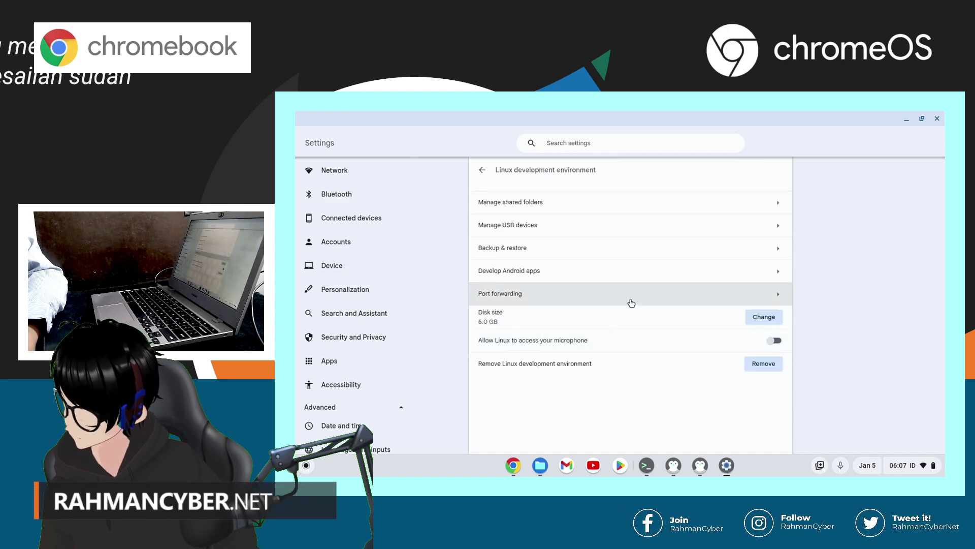
Search the settings for linux and open the Linux development environment page.
{"action": "left_click", "coordinate": [337, 170]}
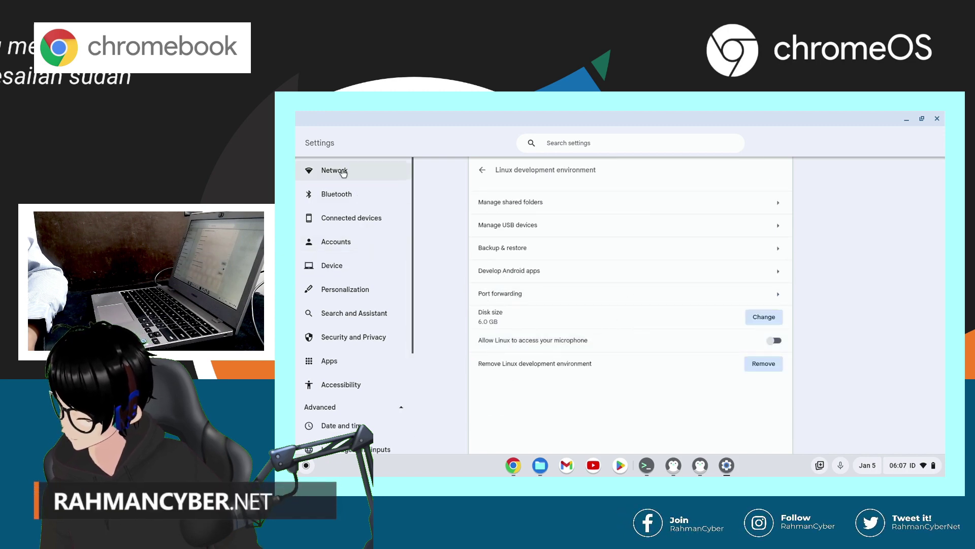
{"action": "left_click", "coordinate": [660, 138]}
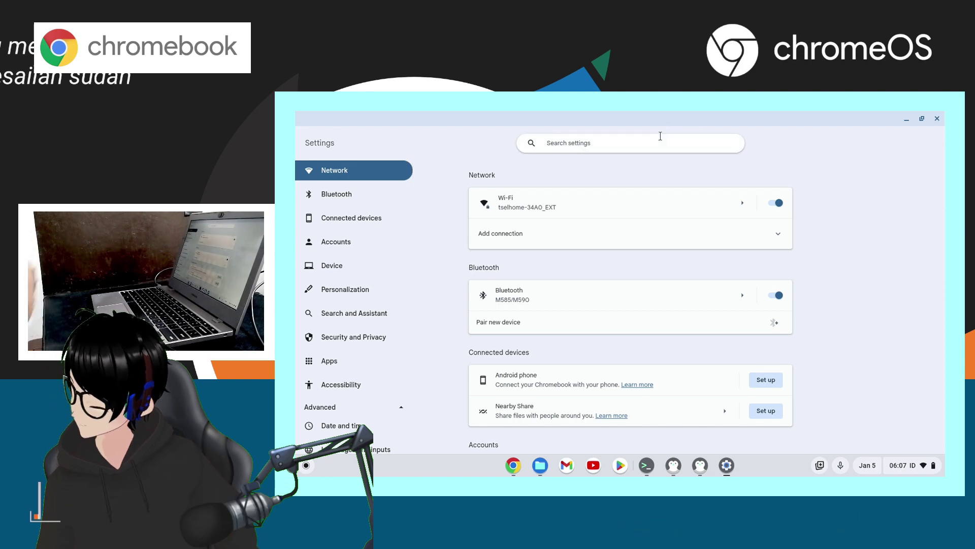
{"action": "type", "text": "linu"}
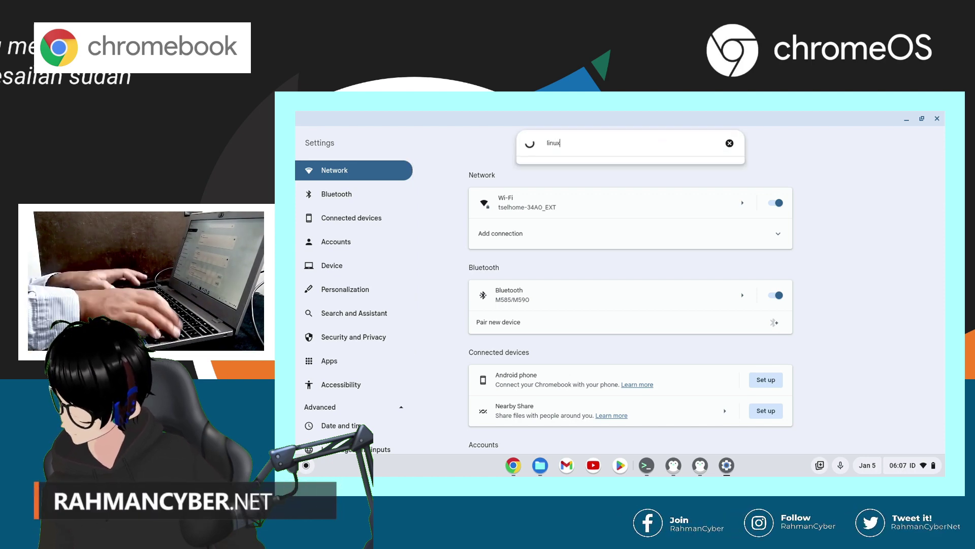
{"action": "type", "text": "x"}
{"action": "key", "text": "Return"}
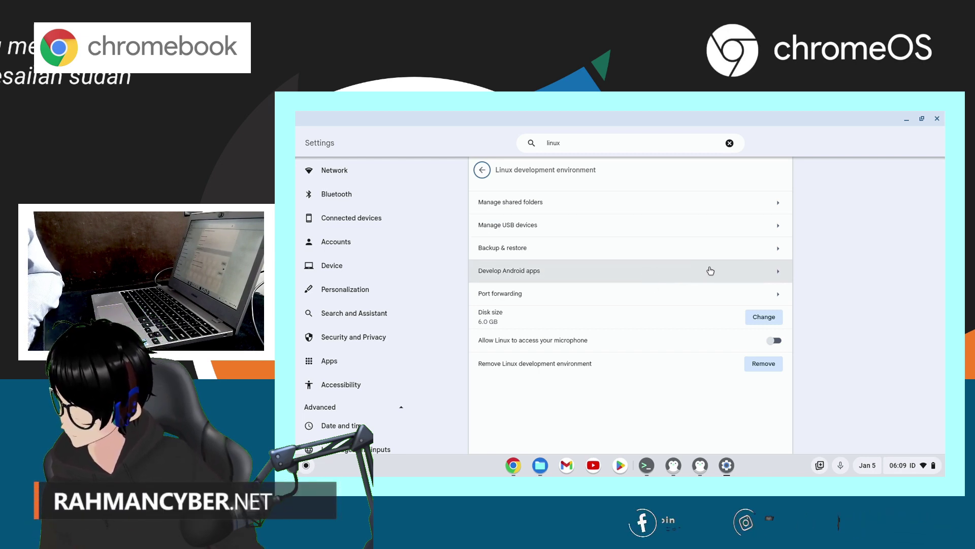
In Linux port forwarding, delete the existing 8012 and 3306 entries and add TCP port 8012 with the label xampp.
{"action": "left_click", "coordinate": [751, 296]}
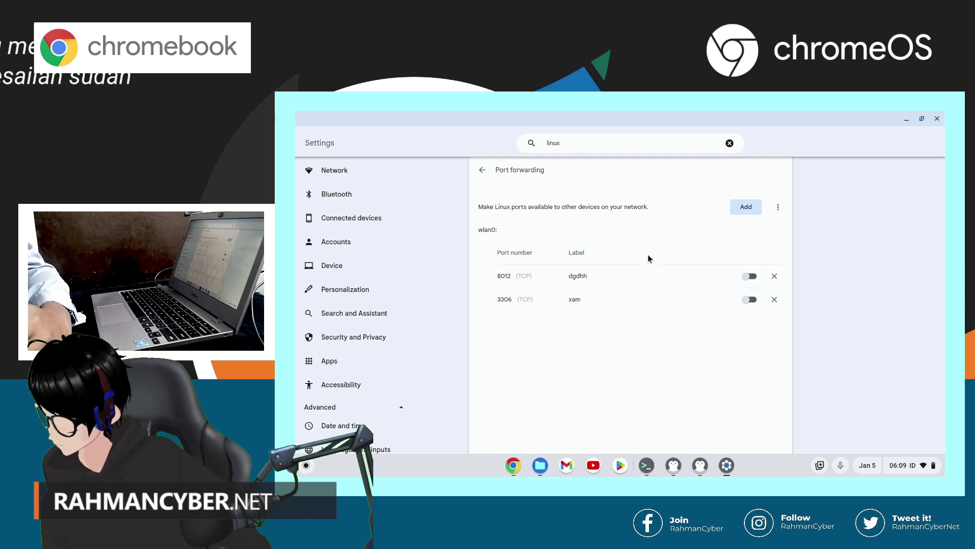
{"action": "left_click", "coordinate": [774, 277]}
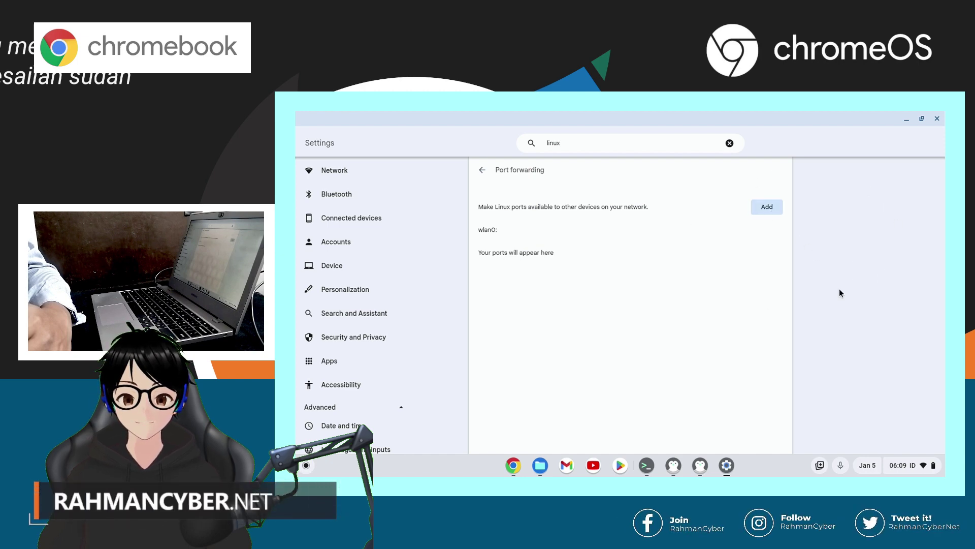
{"action": "left_click", "coordinate": [759, 208]}
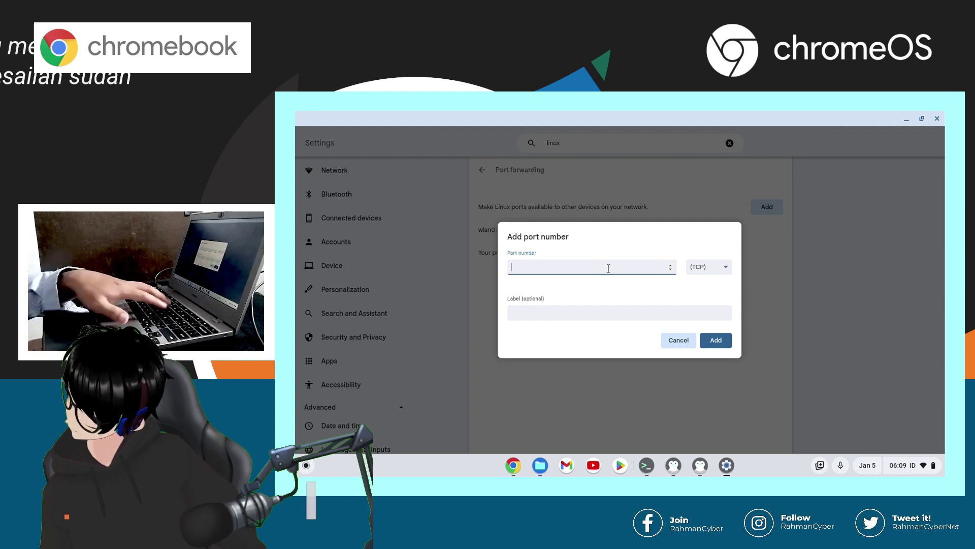
{"action": "type", "text": "8012"}
{"action": "left_click", "coordinate": [607, 309]}
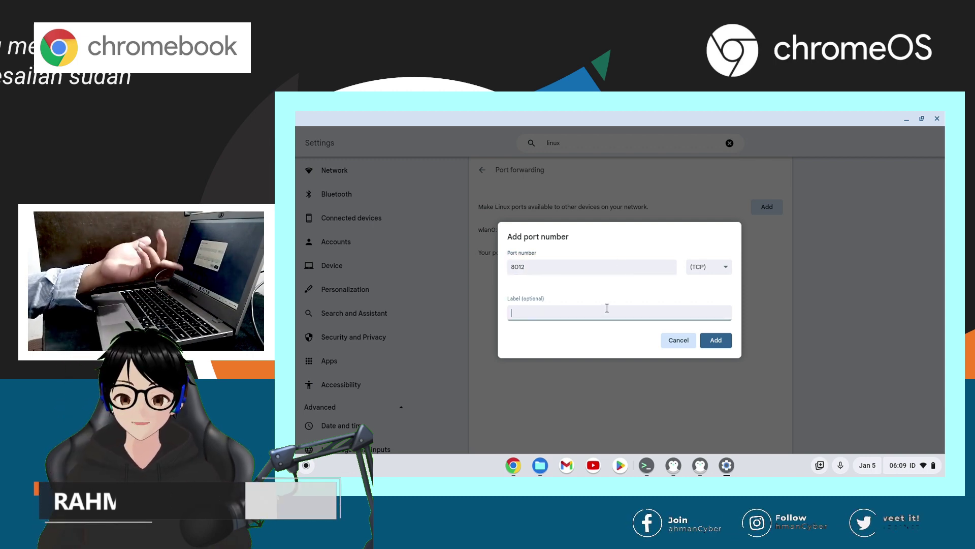
{"action": "type", "text": "xampp"}
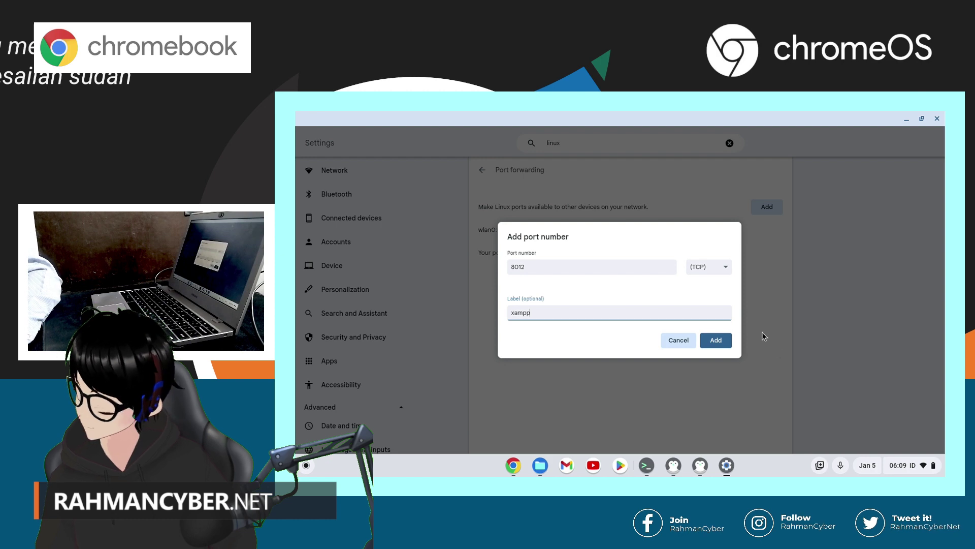
{"action": "left_click_drag", "start_coordinate": [546, 269], "coordinate": [509, 254]}
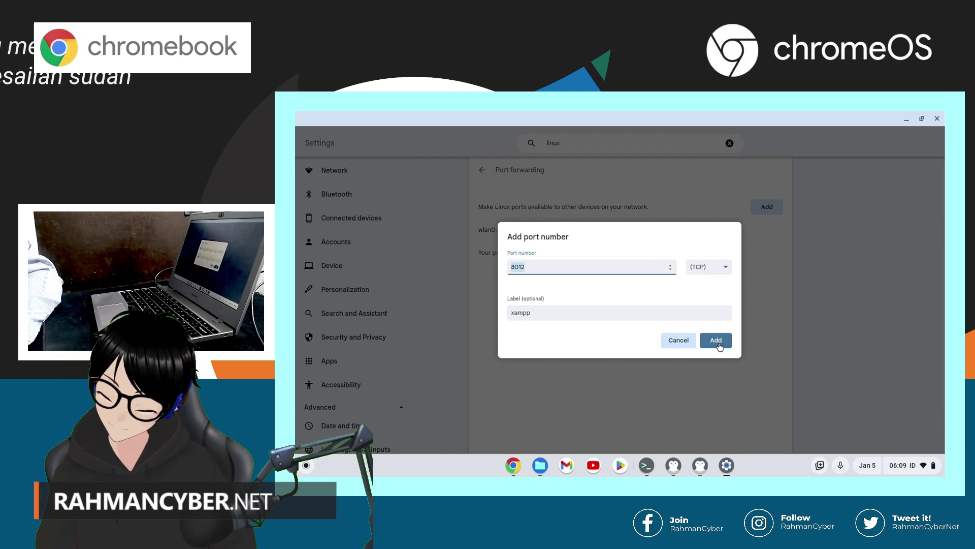
{"action": "left_click", "coordinate": [716, 341]}
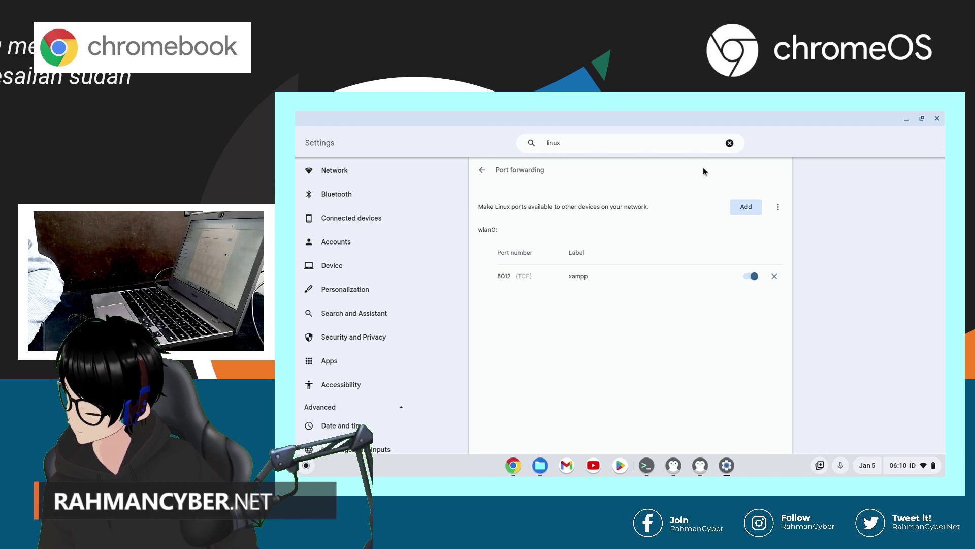
Switch forwarding of the xampp port off and back on.
{"action": "left_click", "coordinate": [754, 277]}
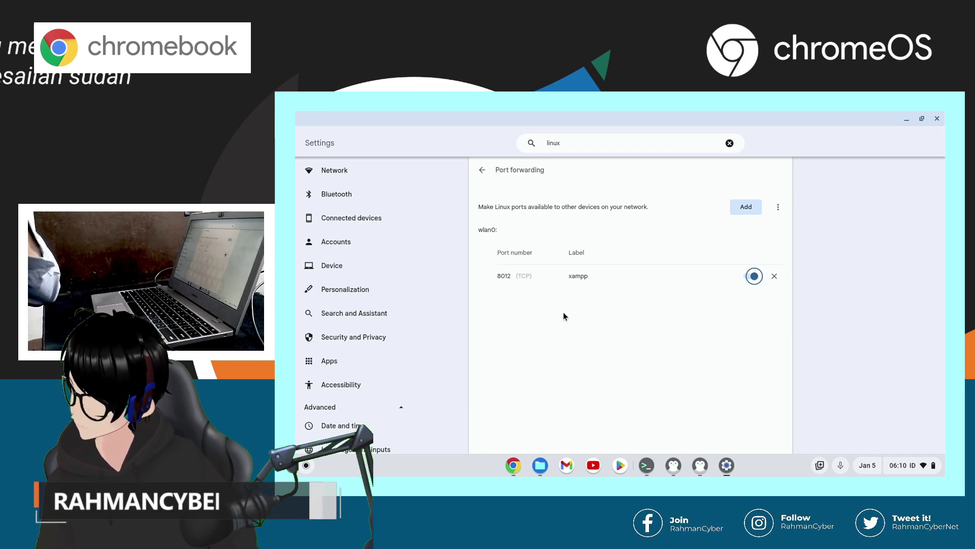
{"action": "left_click", "coordinate": [754, 276]}
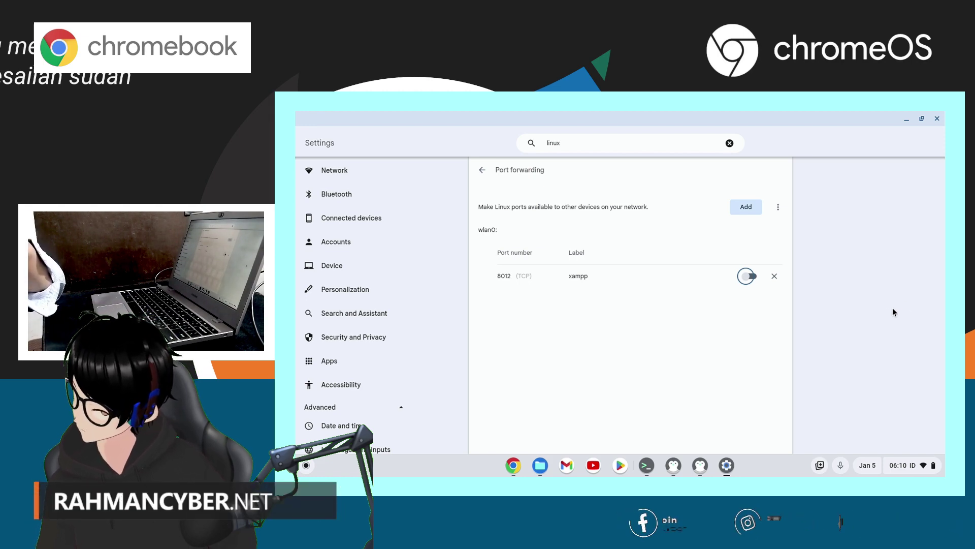
{"action": "left_click", "coordinate": [751, 276]}
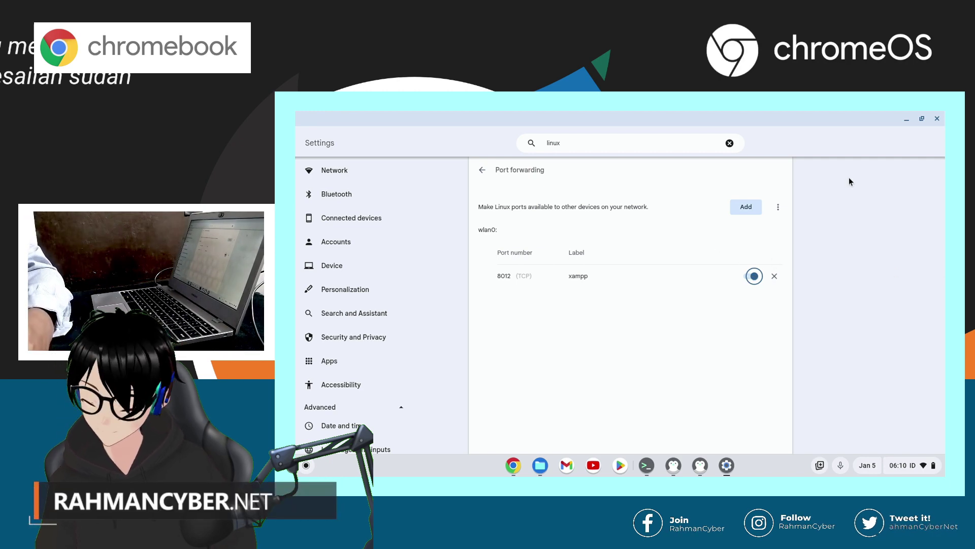
Minimize Settings and copy the Apache configuration path /opt/lampp/etc/httpd.conf from the XAMPP Linux FAQs in Chrome.
{"action": "left_click", "coordinate": [907, 122]}
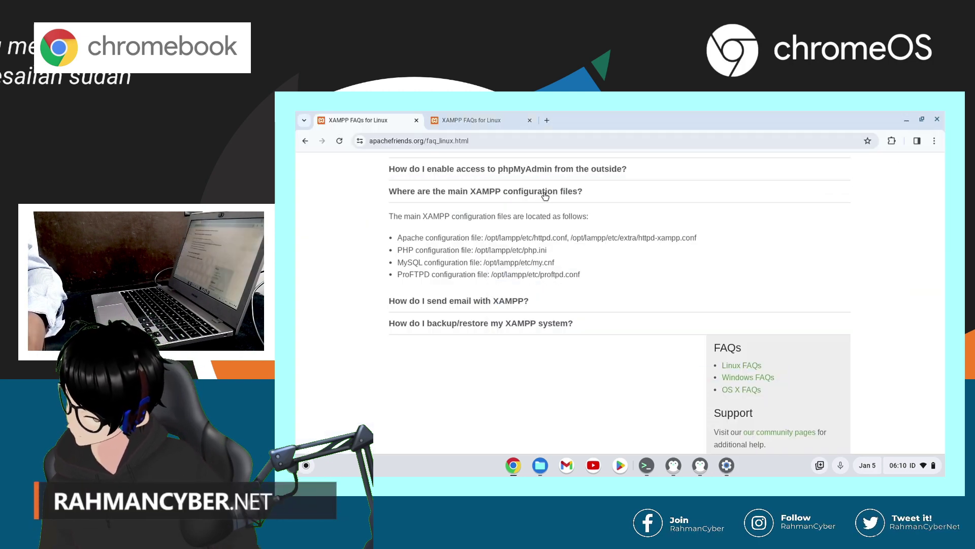
{"action": "left_click", "coordinate": [648, 464]}
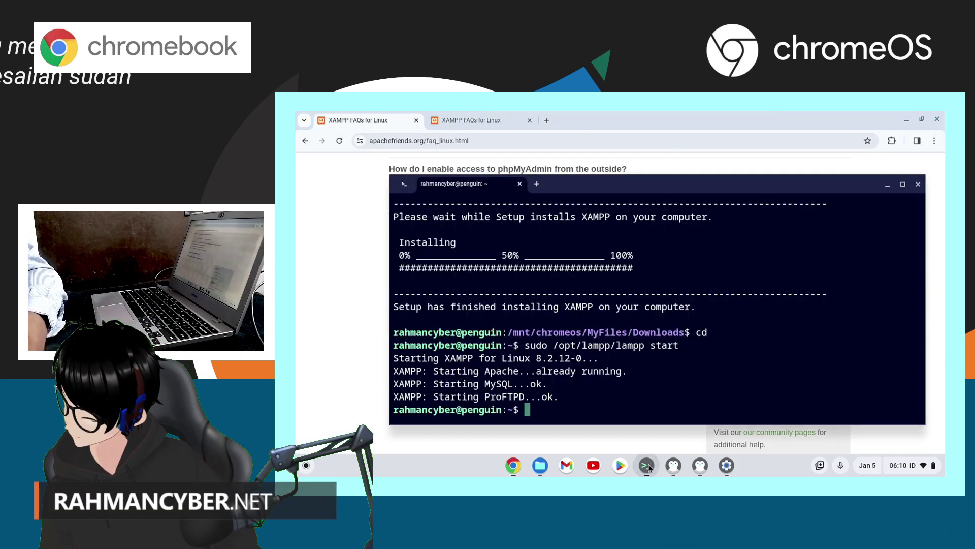
{"action": "left_click", "coordinate": [394, 110]}
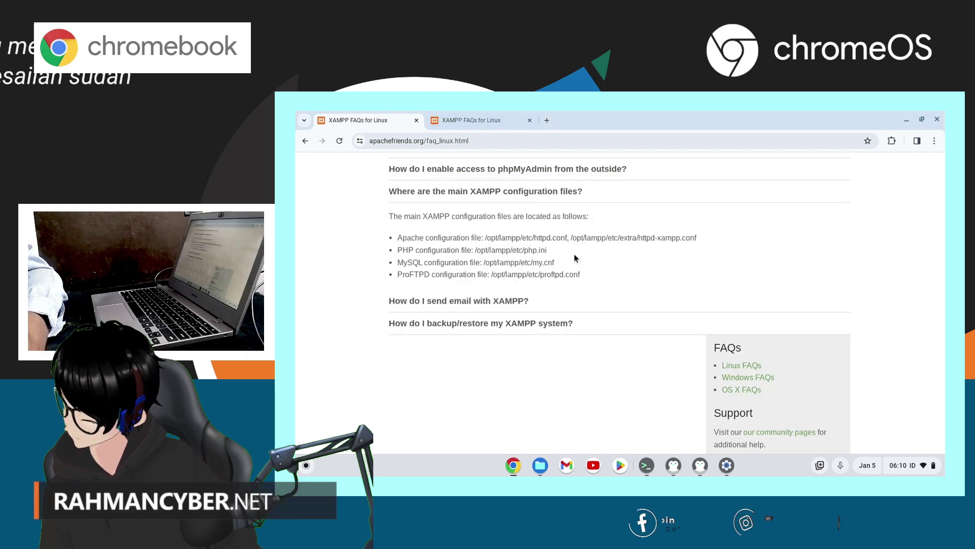
{"action": "left_click_drag", "start_coordinate": [486, 238], "coordinate": [565, 238]}
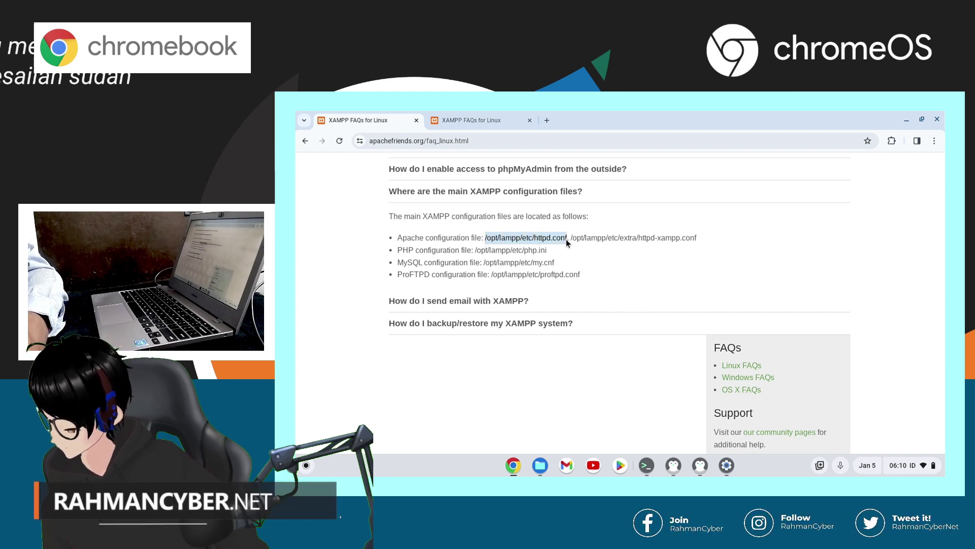
{"action": "right_click", "coordinate": [554, 239]}
{"action": "left_click", "coordinate": [566, 247]}
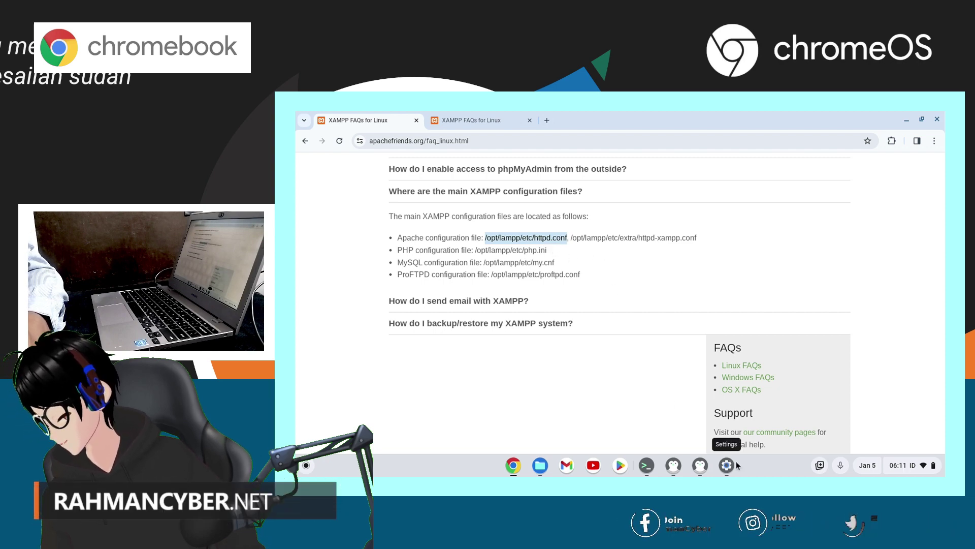
In the Terminal, open /opt/lampp/etc/httpd.conf with sudo vim and view the file down to the Listen directive.
{"action": "left_click", "coordinate": [647, 464]}
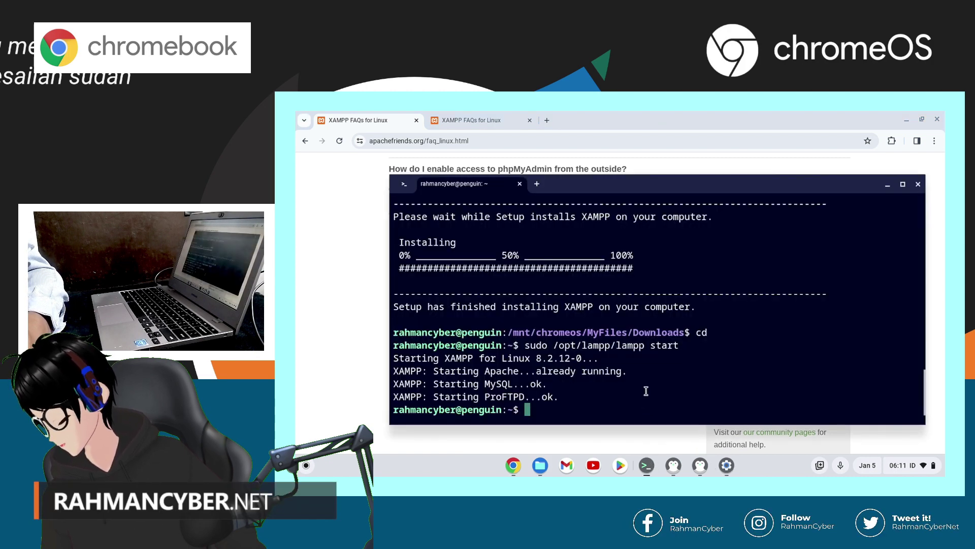
{"action": "left_click_drag", "start_coordinate": [680, 183], "coordinate": [686, 162]}
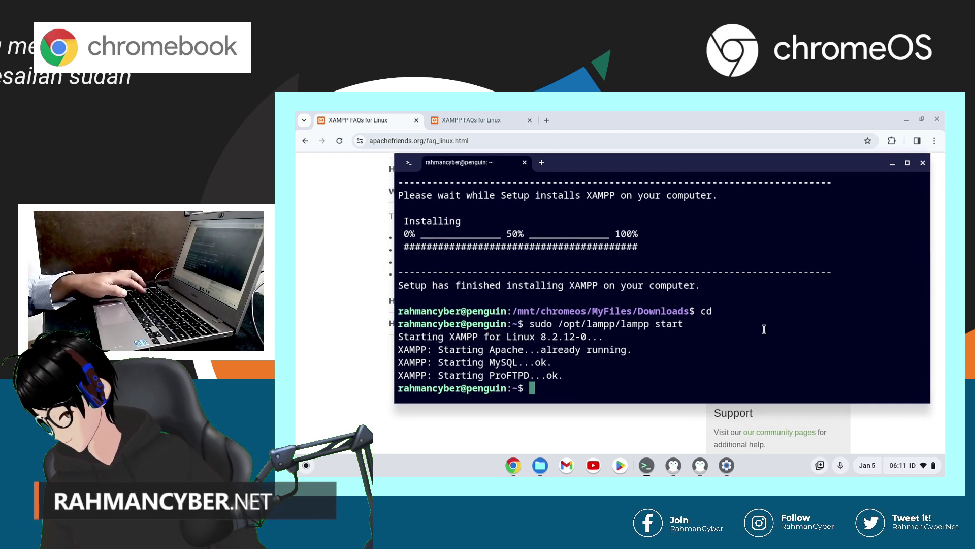
{"action": "type", "text": "sudo vim"}
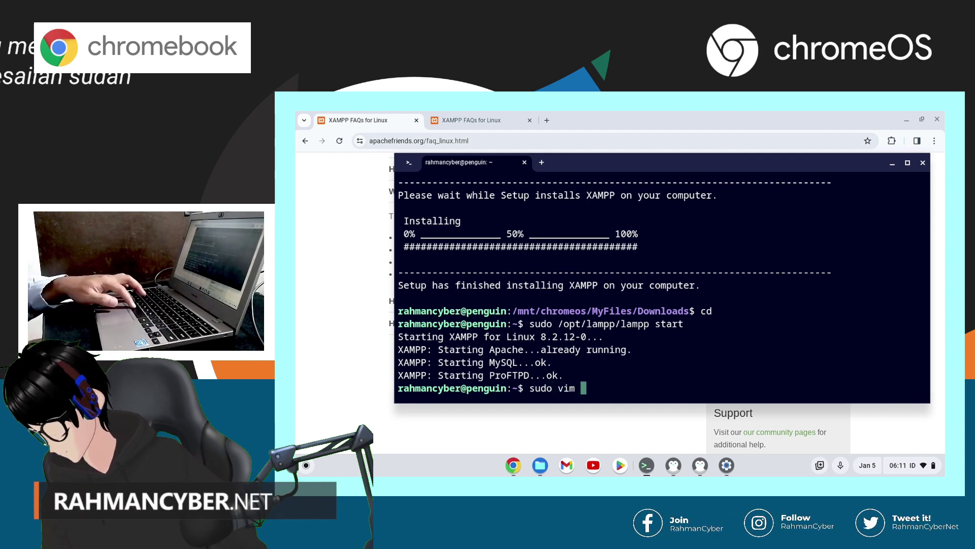
{"action": "key", "text": "ctrl+shift+v"}
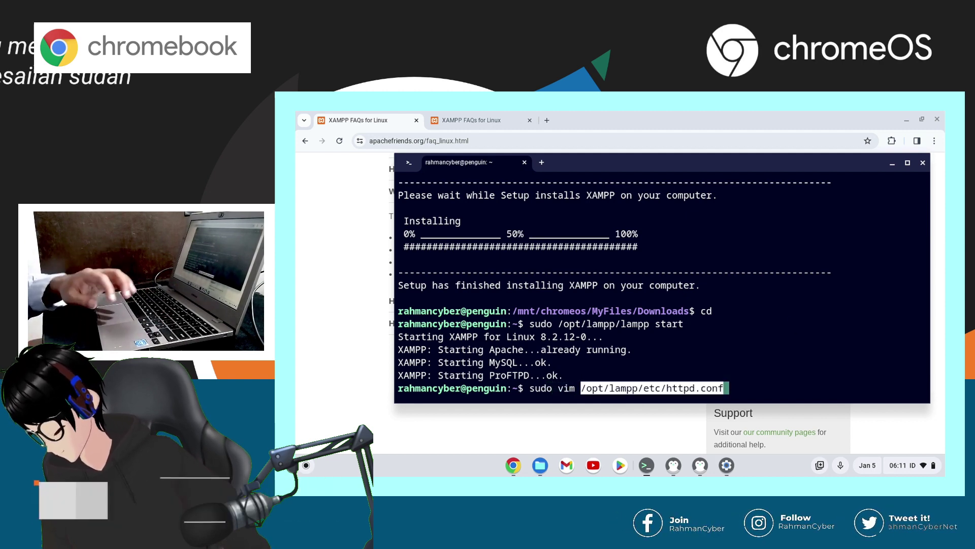
{"action": "key", "text": "Return"}
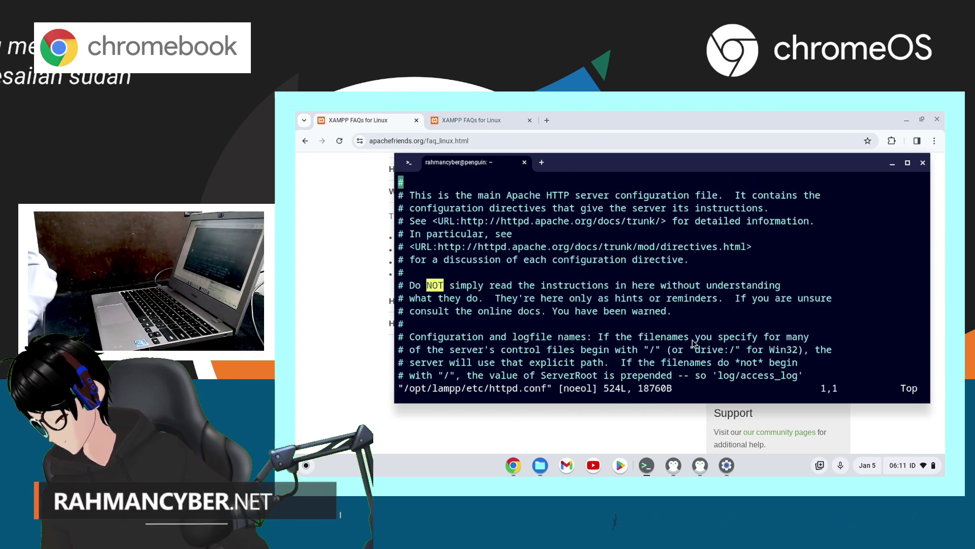
{"action": "scroll", "coordinate": [655, 351], "scroll_direction": "down", "scroll_amount": 11}
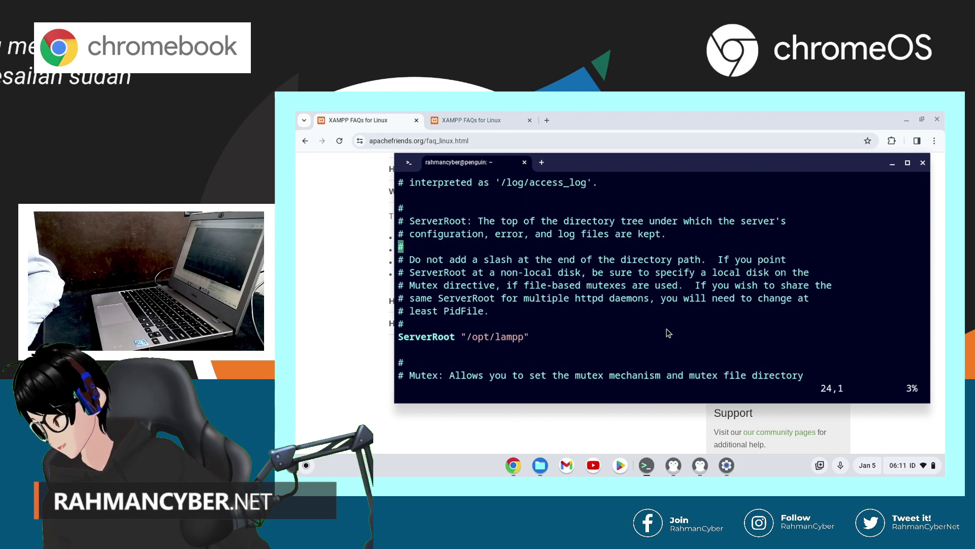
{"action": "scroll", "coordinate": [668, 331], "scroll_direction": "down", "scroll_amount": 1}
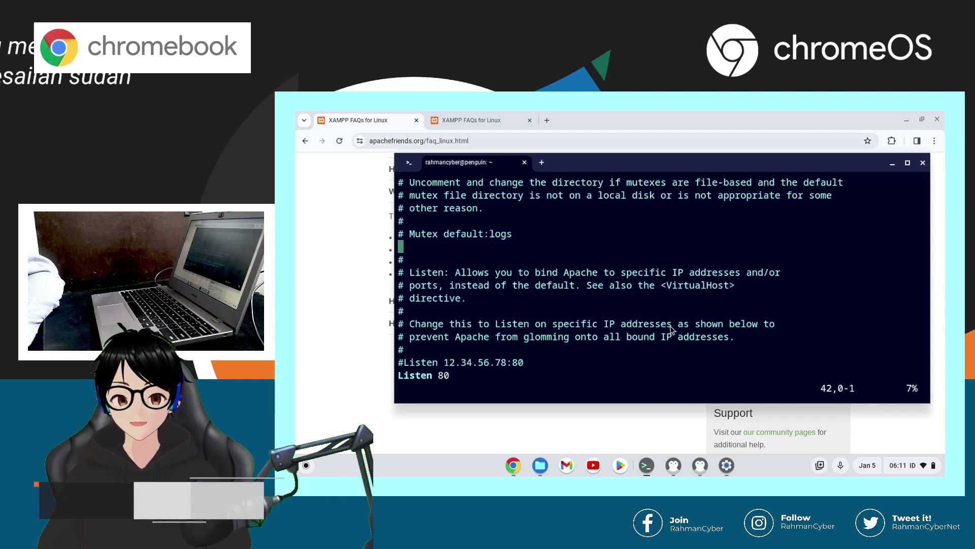
{"action": "scroll", "coordinate": [676, 333], "scroll_direction": "up", "scroll_amount": 3}
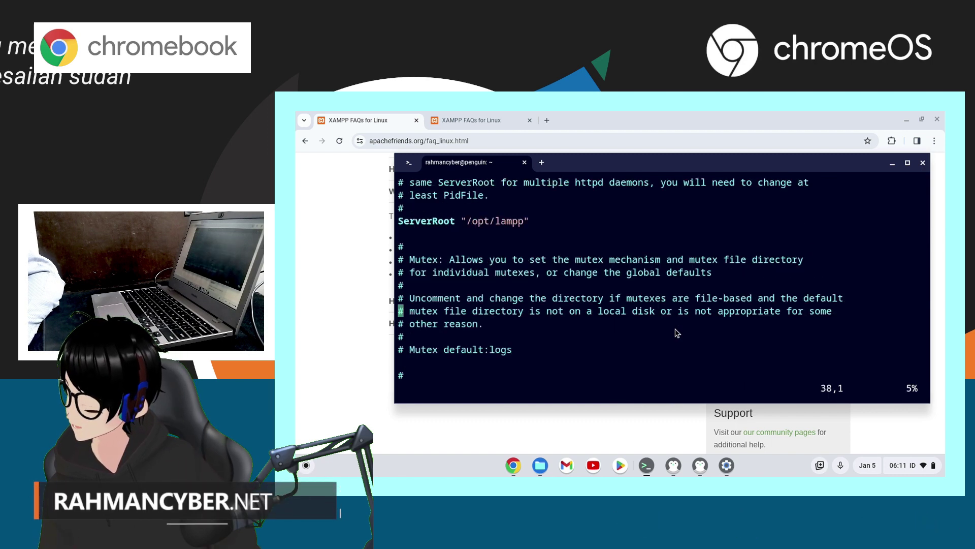
Find Vim in the launcher's Linux apps folder, then return to the Terminal.
{"action": "key", "text": "super"}
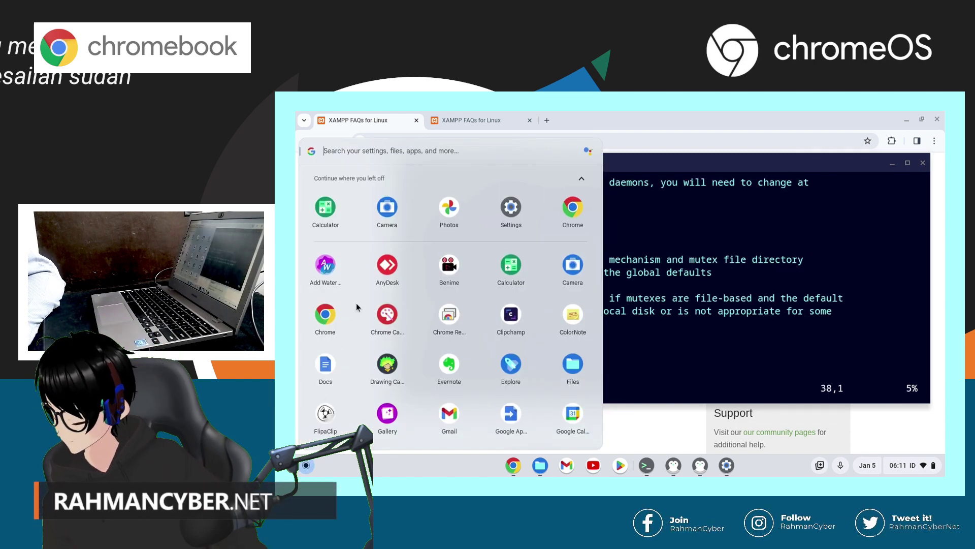
{"action": "scroll", "coordinate": [384, 328], "scroll_direction": "down", "scroll_amount": 1}
{"action": "scroll", "coordinate": [385, 328], "scroll_direction": "down", "scroll_amount": 2}
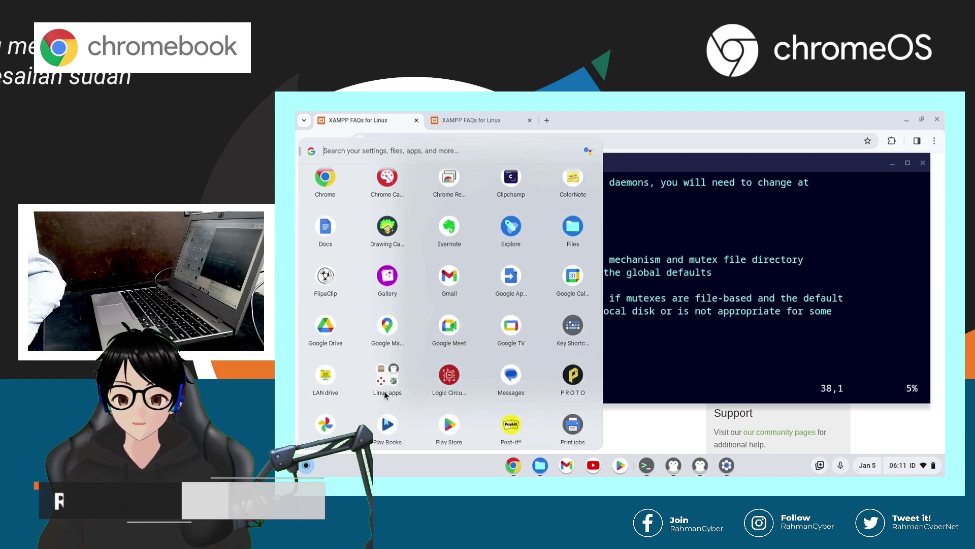
{"action": "left_click", "coordinate": [384, 391]}
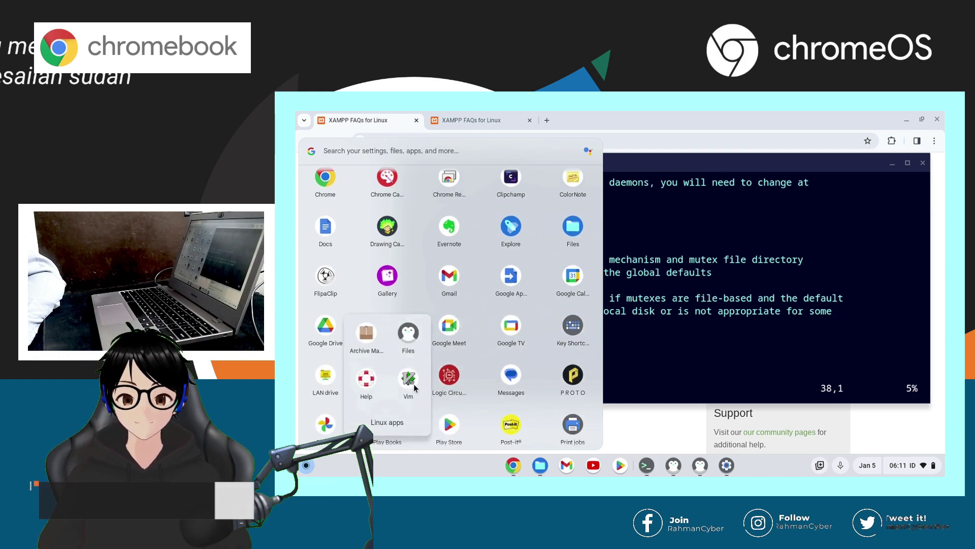
{"action": "left_click", "coordinate": [655, 165]}
Examine the Apache configuration file's directives, from the Listen section through the LoadModule lines to the Include entries.
{"action": "scroll", "coordinate": [663, 274], "scroll_direction": "down", "scroll_amount": 20}
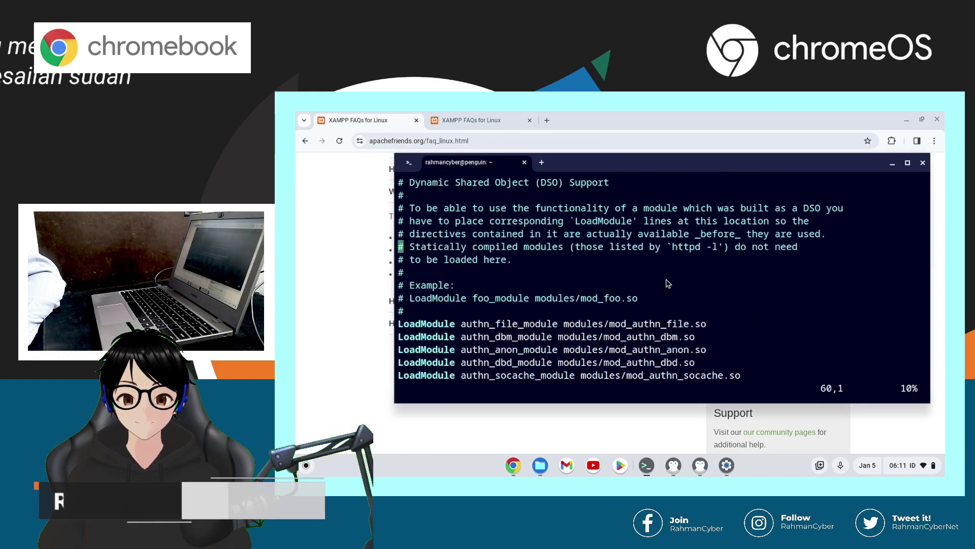
{"action": "scroll", "coordinate": [667, 285], "scroll_direction": "up", "scroll_amount": 12}
{"action": "scroll", "coordinate": [665, 285], "scroll_direction": "up", "scroll_amount": 15}
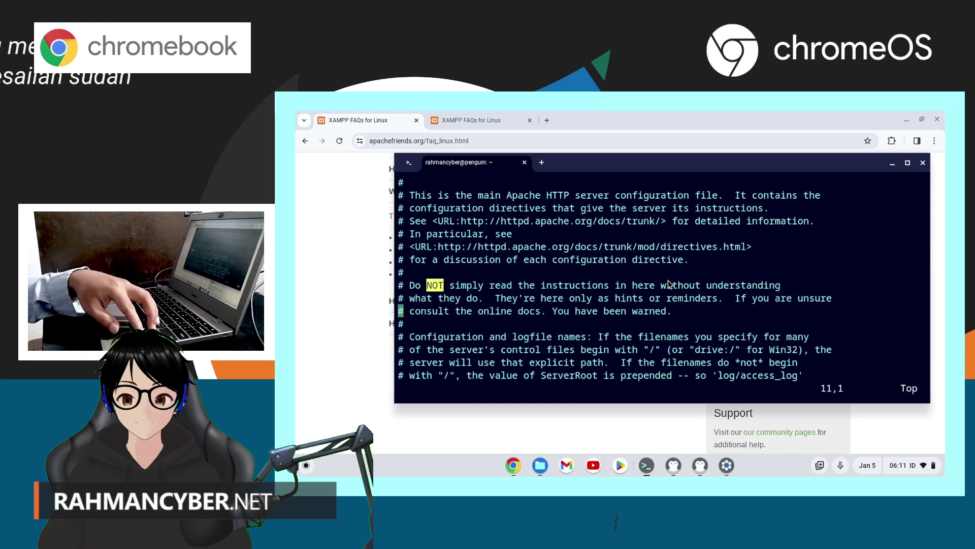
{"action": "scroll", "coordinate": [669, 280], "scroll_direction": "down", "scroll_amount": 17}
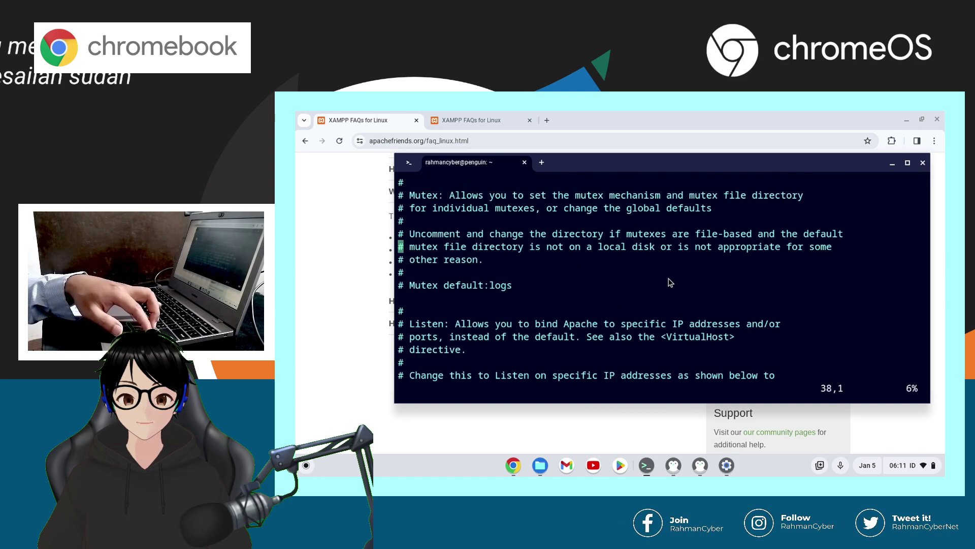
{"action": "scroll", "coordinate": [666, 280], "scroll_direction": "down", "scroll_amount": 20}
{"action": "scroll", "coordinate": [675, 282], "scroll_direction": "up", "scroll_amount": 17}
{"action": "scroll", "coordinate": [689, 275], "scroll_direction": "up", "scroll_amount": 12}
{"action": "scroll", "coordinate": [688, 275], "scroll_direction": "down", "scroll_amount": 11}
{"action": "scroll", "coordinate": [688, 275], "scroll_direction": "down", "scroll_amount": 20}
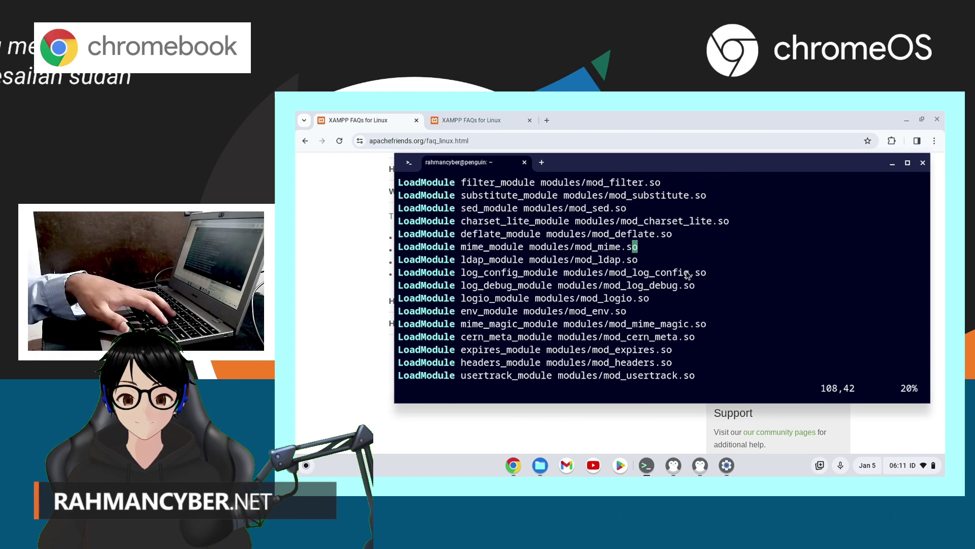
{"action": "scroll", "coordinate": [608, 293], "scroll_direction": "down", "scroll_amount": 20}
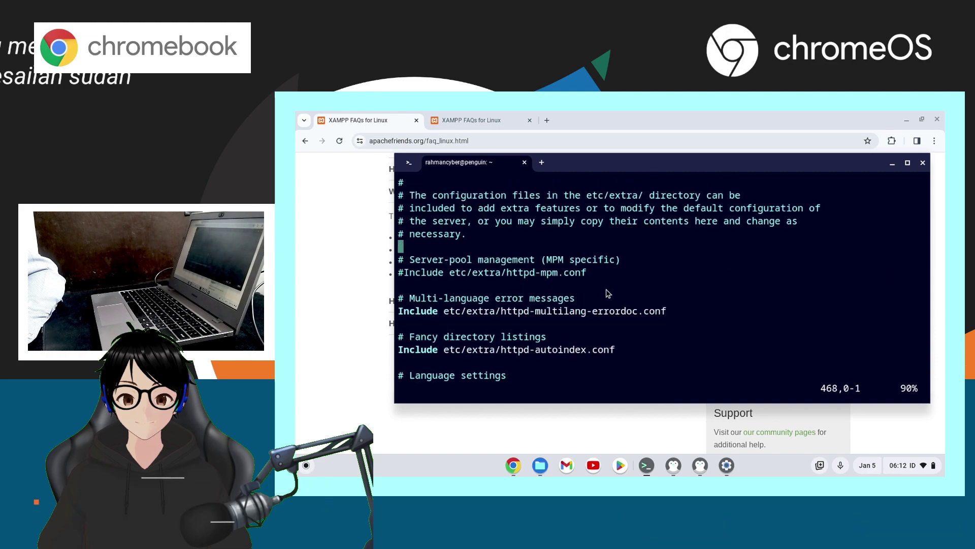
Examine the remaining Include directives of the Apache configuration file in Vim, then return to its Listen section.
{"action": "scroll", "coordinate": [604, 300], "scroll_direction": "down", "scroll_amount": 10}
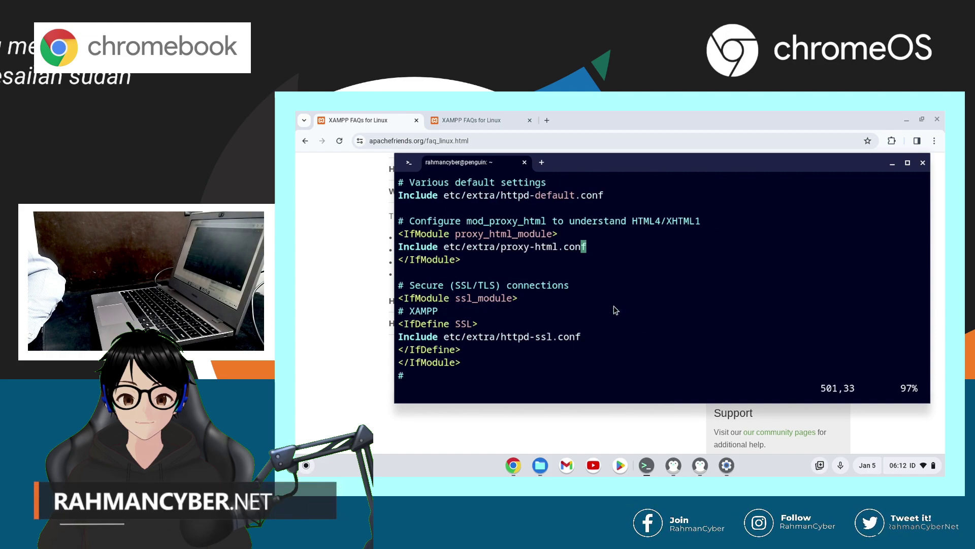
{"action": "scroll", "coordinate": [616, 310], "scroll_direction": "up", "scroll_amount": 20}
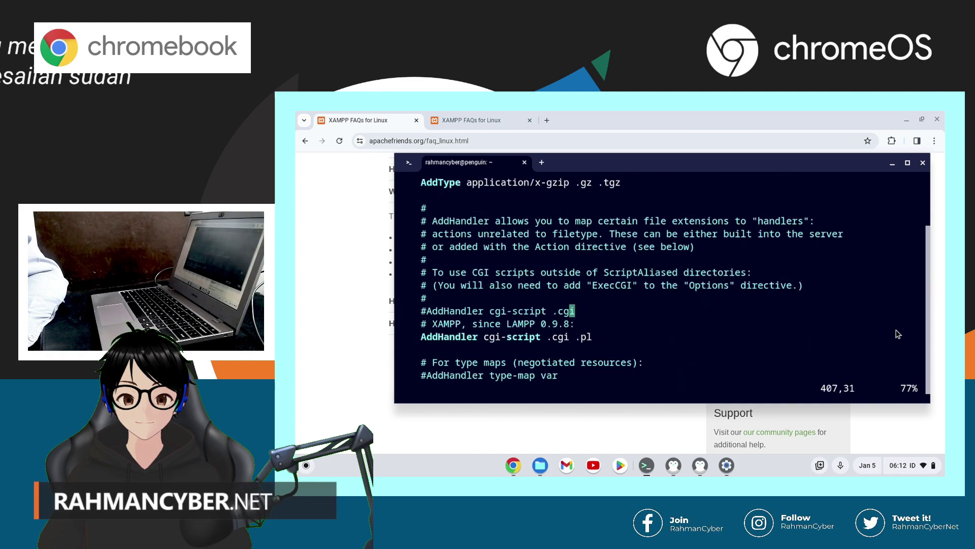
{"action": "scroll", "coordinate": [897, 333], "scroll_direction": "up", "scroll_amount": 20}
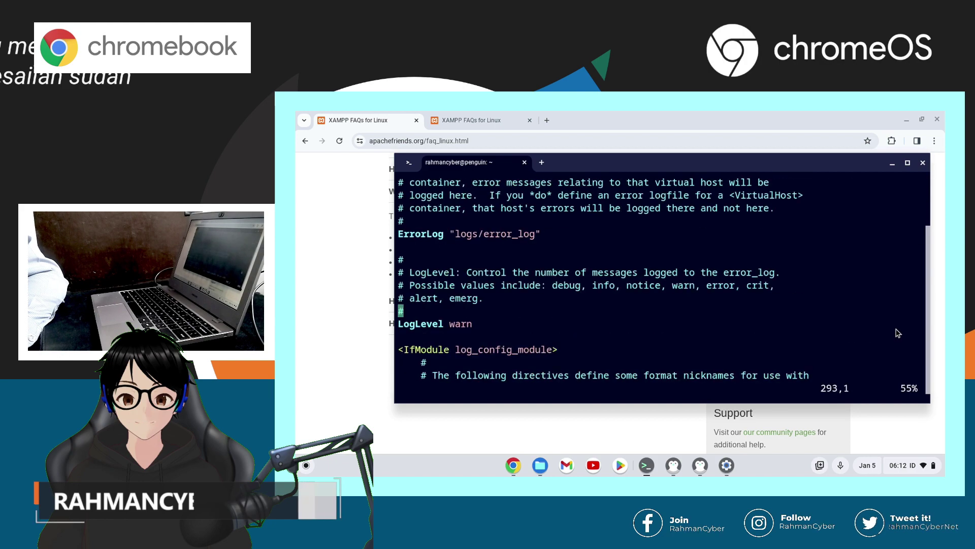
{"action": "left_click_drag", "start_coordinate": [927, 278], "coordinate": [927, 227]}
{"action": "scroll", "coordinate": [727, 261], "scroll_direction": "down", "scroll_amount": 3}
{"action": "scroll", "coordinate": [630, 222], "scroll_direction": "up", "scroll_amount": 5}
{"action": "scroll", "coordinate": [630, 222], "scroll_direction": "down", "scroll_amount": 4}
{"action": "scroll", "coordinate": [609, 254], "scroll_direction": "up", "scroll_amount": 5}
{"action": "scroll", "coordinate": [584, 281], "scroll_direction": "down", "scroll_amount": 2}
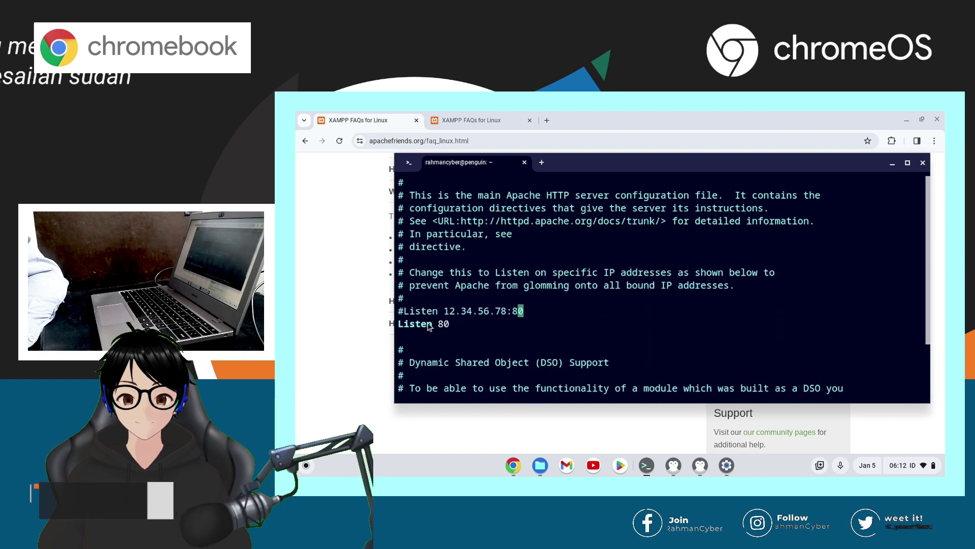
Place the cursor at the start of the active Listen directive in Vim.
{"action": "key", "text": "Down"}
{"action": "key", "text": "Down"}
{"action": "key", "text": "Down"}
{"action": "key", "text": "Down"}
{"action": "key", "text": "Down"}
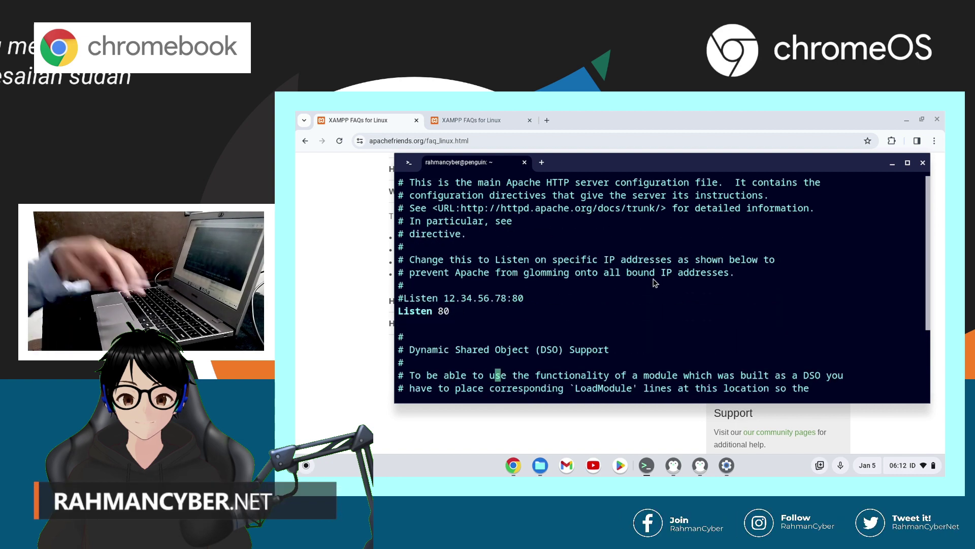
{"action": "key", "text": "z"}
{"action": "key", "text": "z"}
{"action": "key", "text": "Up"}
{"action": "key", "text": "Up"}
{"action": "key", "text": "Up"}
{"action": "key", "text": "Up"}
{"action": "key", "text": "Up"}
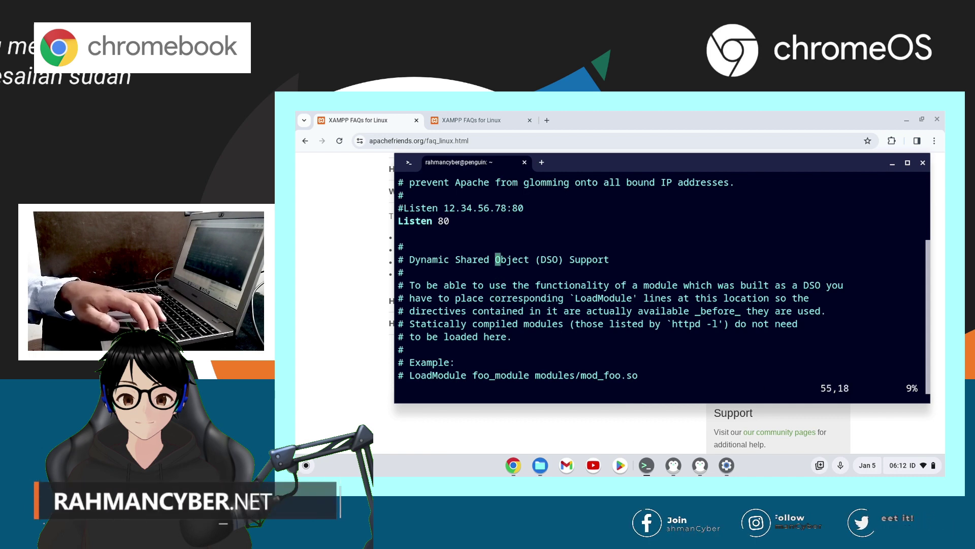
{"action": "key", "text": "ctrl+y"}
{"action": "key", "text": "ctrl+y"}
{"action": "key", "text": "Up"}
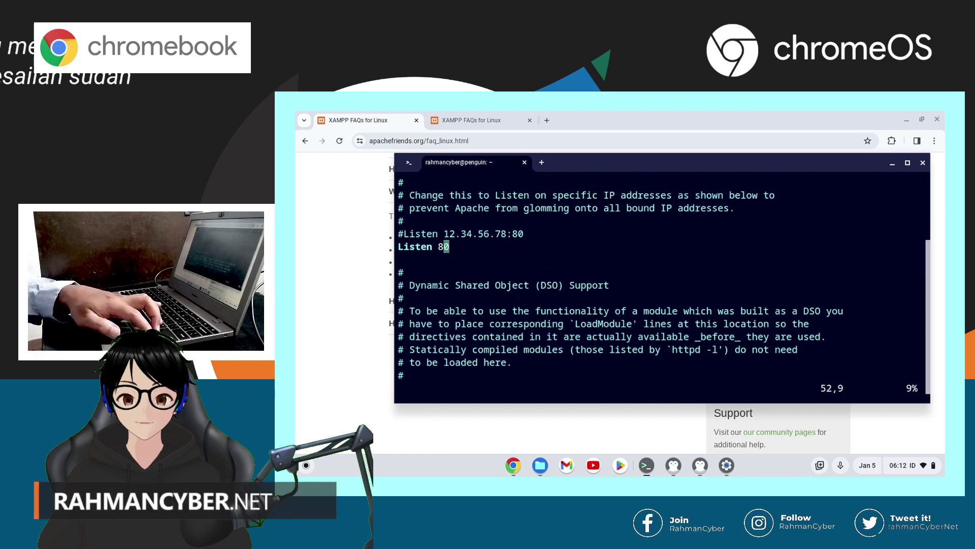
{"action": "key", "text": "0"}
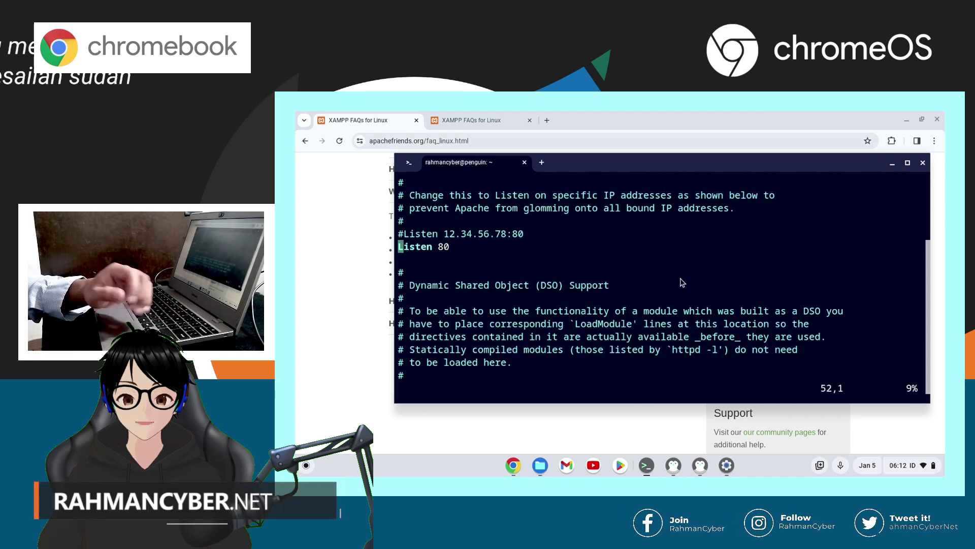
Replace the Vim session with a fresh Terminal tab and try to open /opt/lampp/etc/httpd.conf with sudo nano.
{"action": "left_click", "coordinate": [542, 162]}
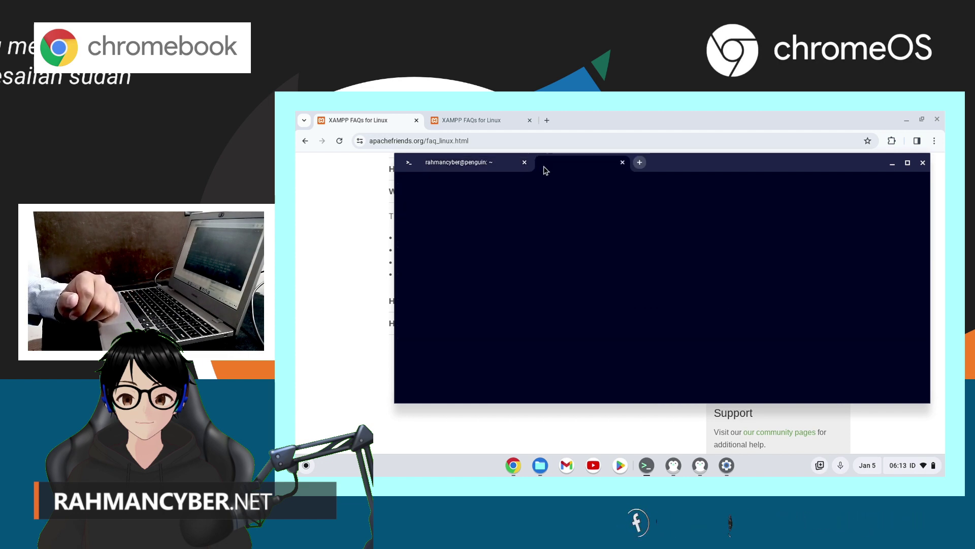
{"action": "left_click", "coordinate": [525, 163]}
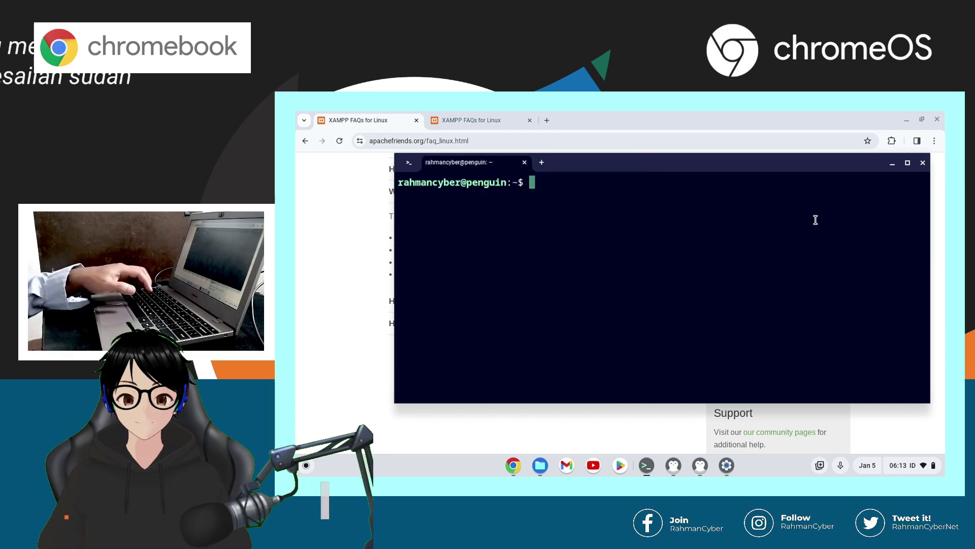
{"action": "type", "text": "sudo nano"}
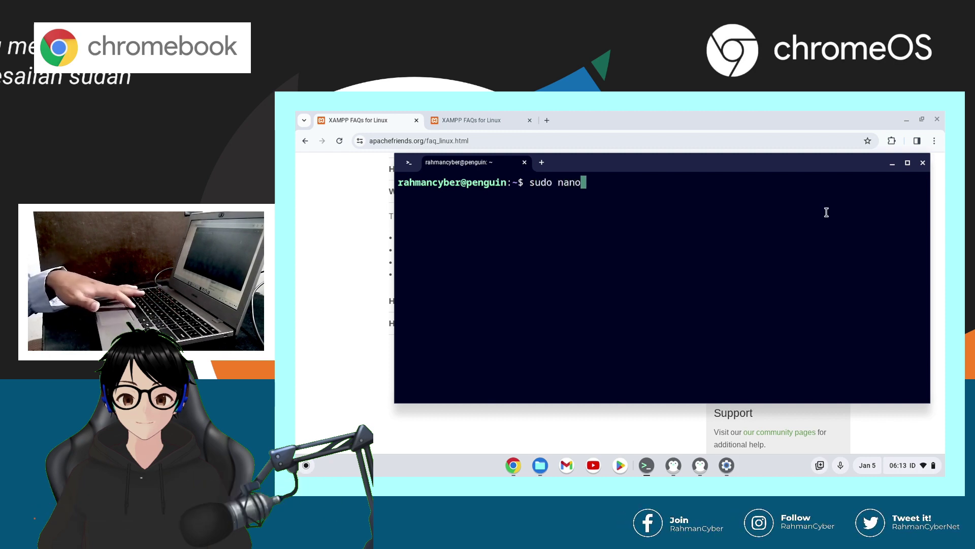
{"action": "type", "text": "/opt/lampp/etc/httpd.conf"}
{"action": "key", "text": "Return"}
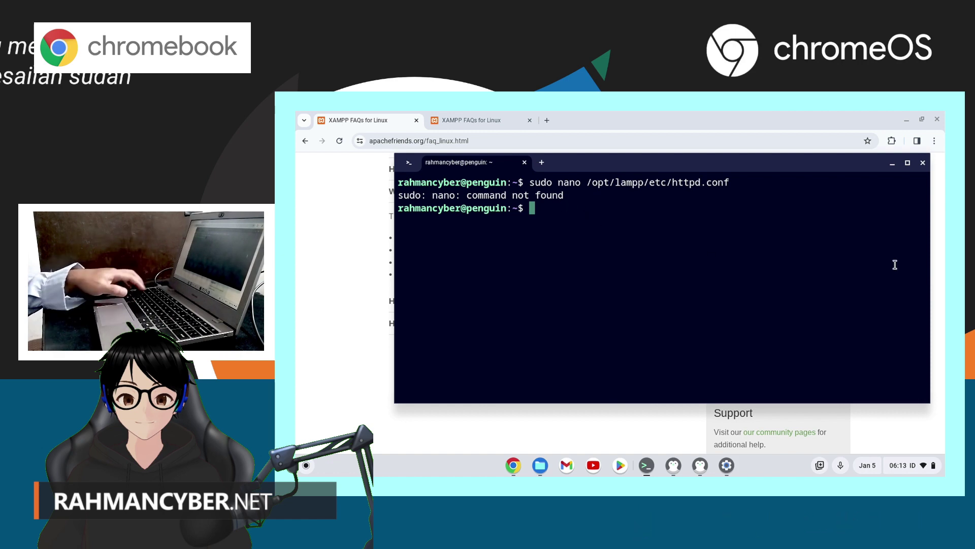
Install the nano editor with sudo apt install nano.
{"action": "type", "text": "sudo"}
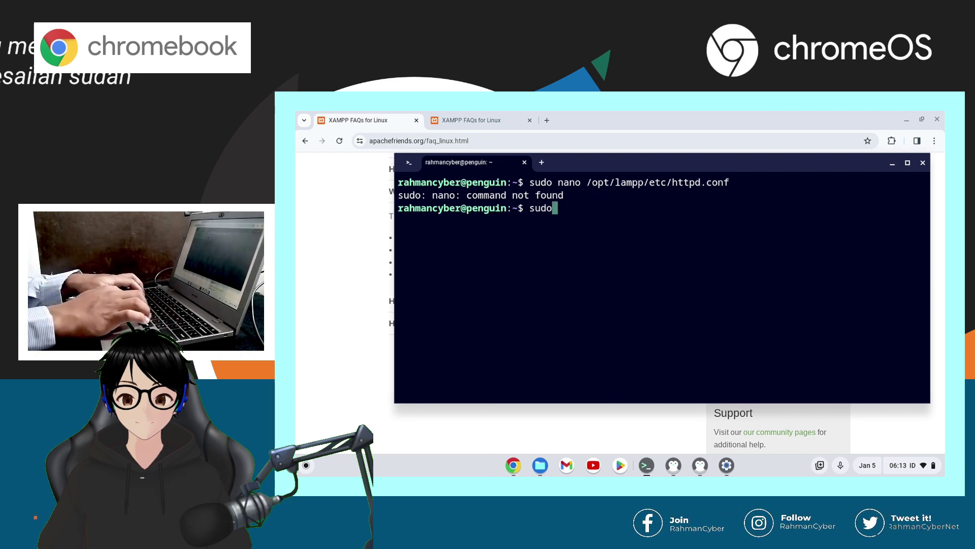
{"action": "type", "text": " apt install nano"}
{"action": "key", "text": "Return"}
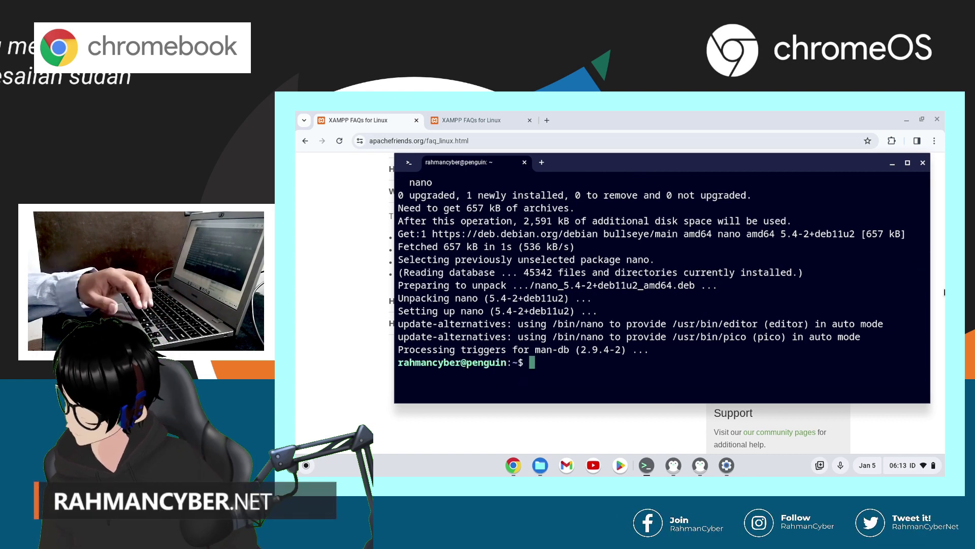
Open the Apache configuration file with sudo nano /opt/lampp/etc/httpd.conf.
{"action": "type", "text": "o nano"}
{"action": "type", "text": "/opt/lampp/etc/httpd.conf"}
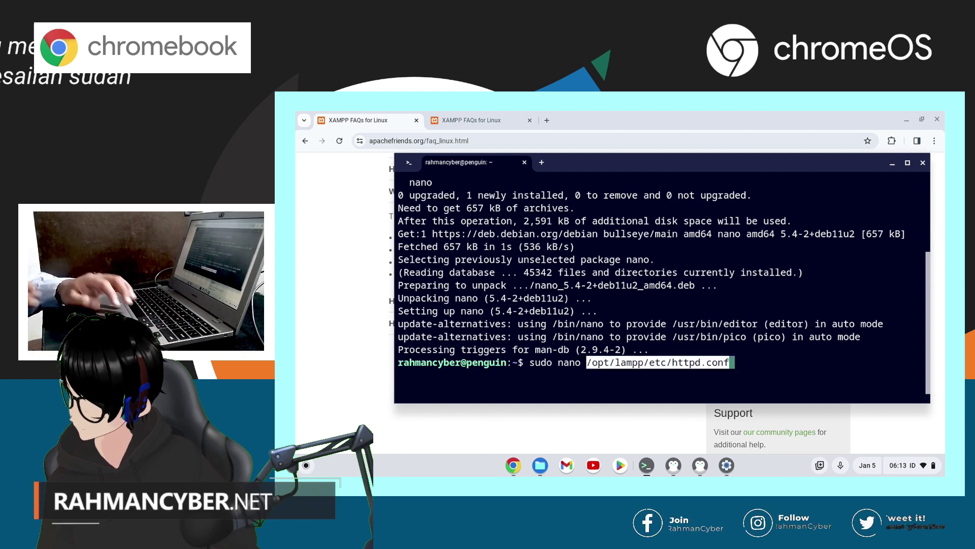
{"action": "key", "text": "Return"}
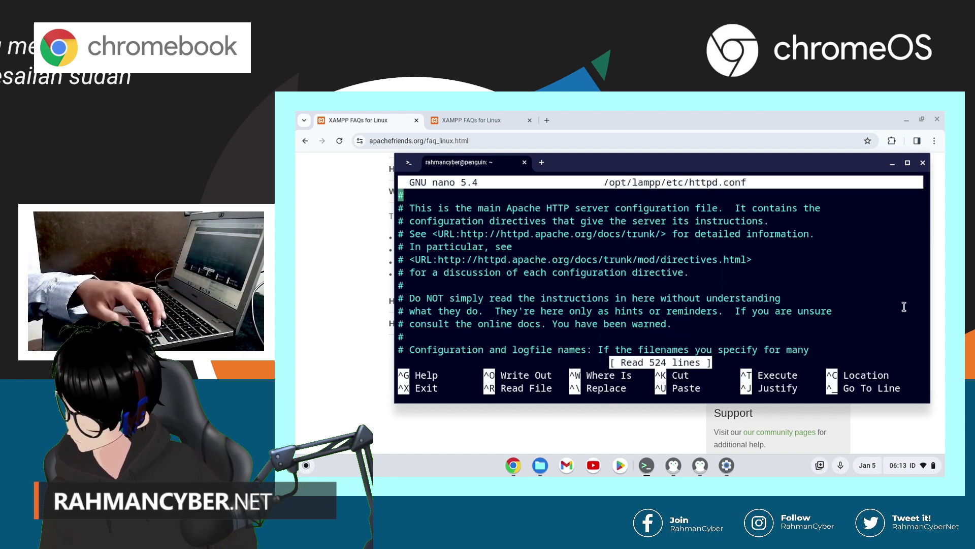
Set the port of the active Listen directive to 8012 in httpd.conf.
{"action": "key", "text": "Down"}
{"action": "key", "text": "Down"}
{"action": "key", "text": "Down"}
{"action": "key", "text": "Down"}
{"action": "key", "text": "Down"}
{"action": "key", "text": "Down"}
{"action": "key", "text": "Down"}
{"action": "key", "text": "Down"}
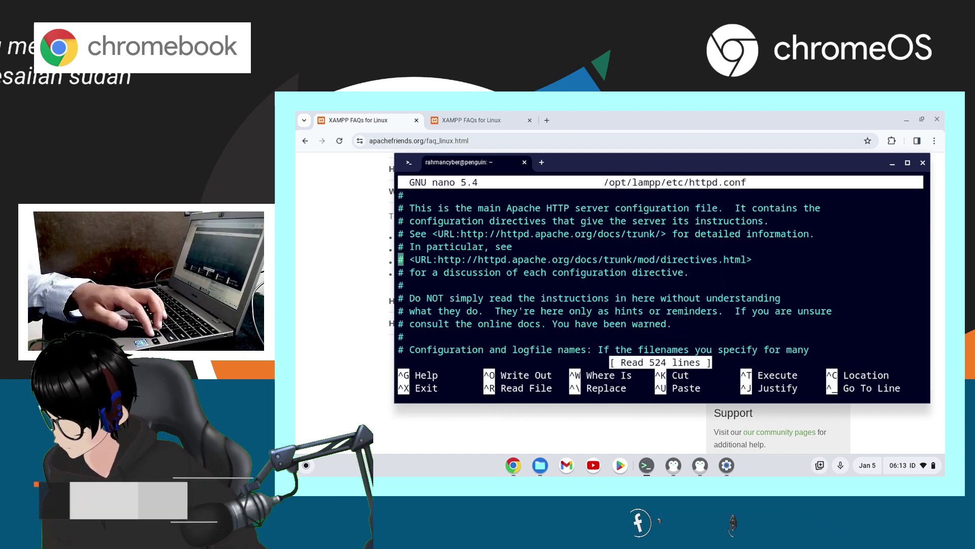
{"action": "key", "text": "Down"}
{"action": "key", "text": "Down"}
{"action": "key", "text": "Down"}
{"action": "key", "text": "Down"}
{"action": "key", "text": "Down"}
{"action": "key", "text": "Down"}
{"action": "key", "text": "Down"}
{"action": "key", "text": "Down"}
{"action": "key", "text": "Down"}
{"action": "key", "text": "Down"}
{"action": "key", "text": "Down"}
{"action": "key", "text": "Down"}
{"action": "key", "text": "Down"}
{"action": "key", "text": "Down"}
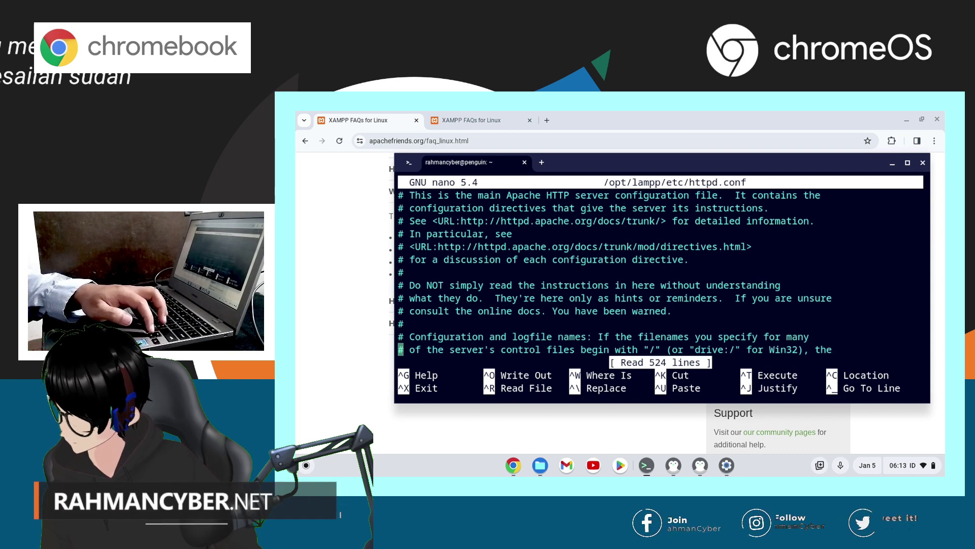
{"action": "key", "text": "Down"}
{"action": "key", "text": "Down"}
{"action": "key", "text": "Down"}
{"action": "key", "text": "Down"}
{"action": "key", "text": "Down"}
{"action": "key", "text": "Down"}
{"action": "key", "text": "Down"}
{"action": "key", "text": "Down"}
{"action": "key", "text": "Down"}
{"action": "key", "text": "Down"}
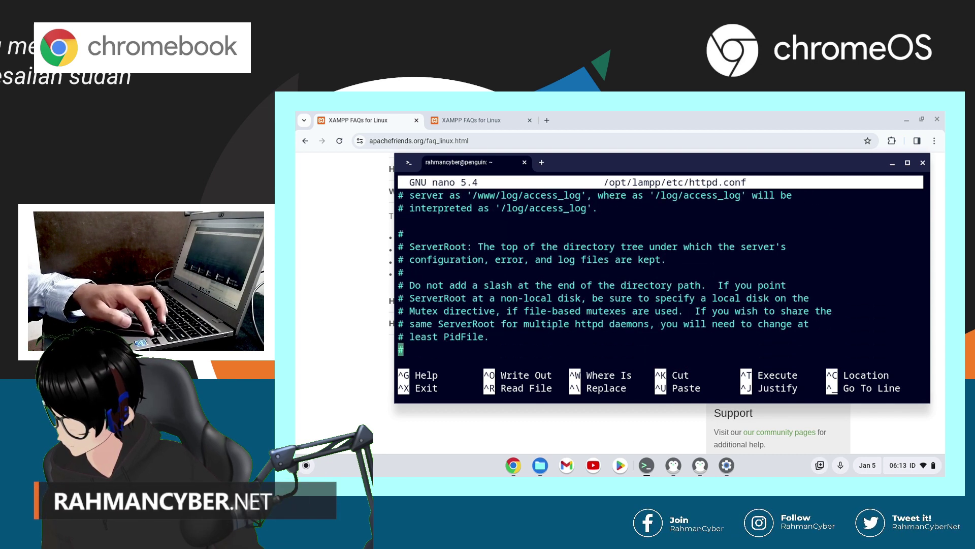
{"action": "key", "text": "Down"}
{"action": "key", "text": "Down"}
{"action": "key", "text": "Down"}
{"action": "key", "text": "Down"}
{"action": "key", "text": "Down"}
{"action": "key", "text": "Down"}
{"action": "key", "text": "Down"}
{"action": "key", "text": "Down"}
{"action": "key", "text": "Down"}
{"action": "key", "text": "Down"}
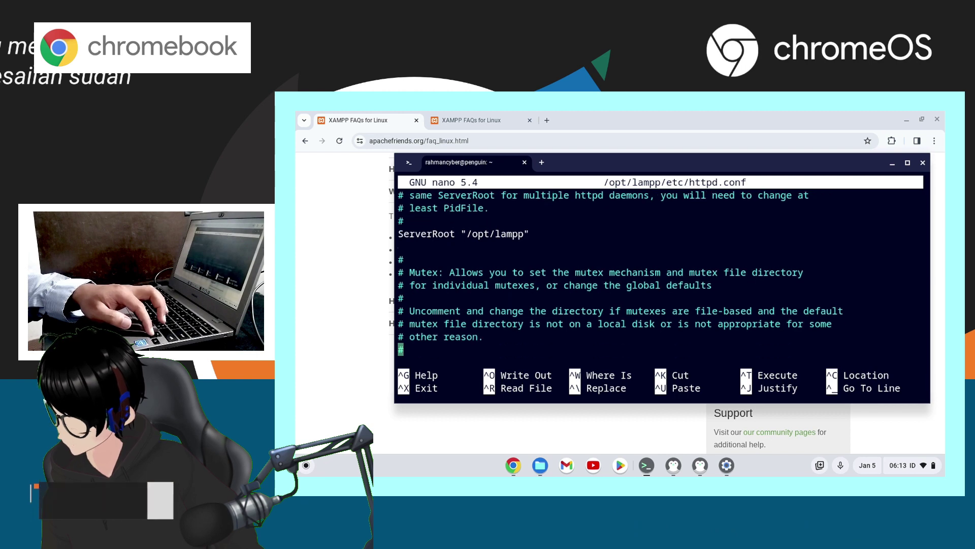
{"action": "key", "text": "Down"}
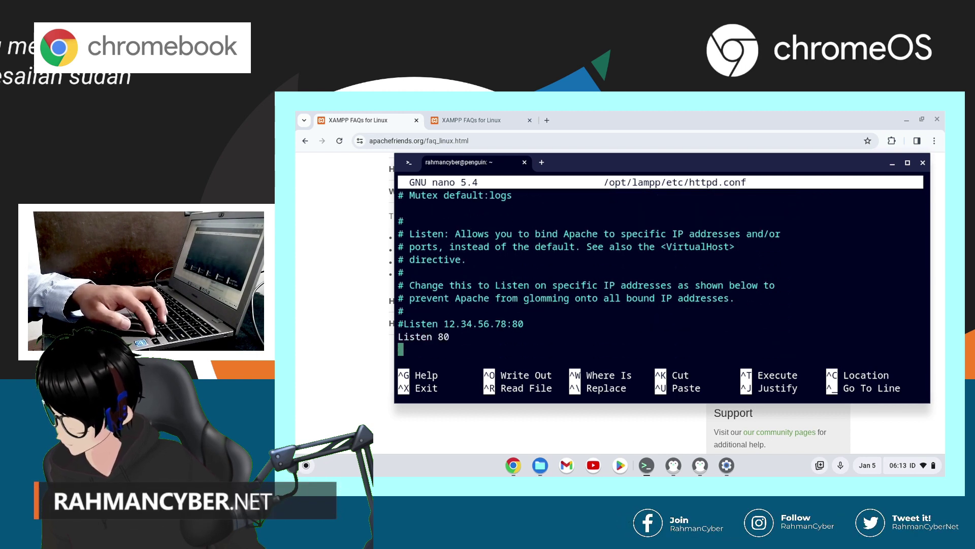
{"action": "type", "text": "12"}
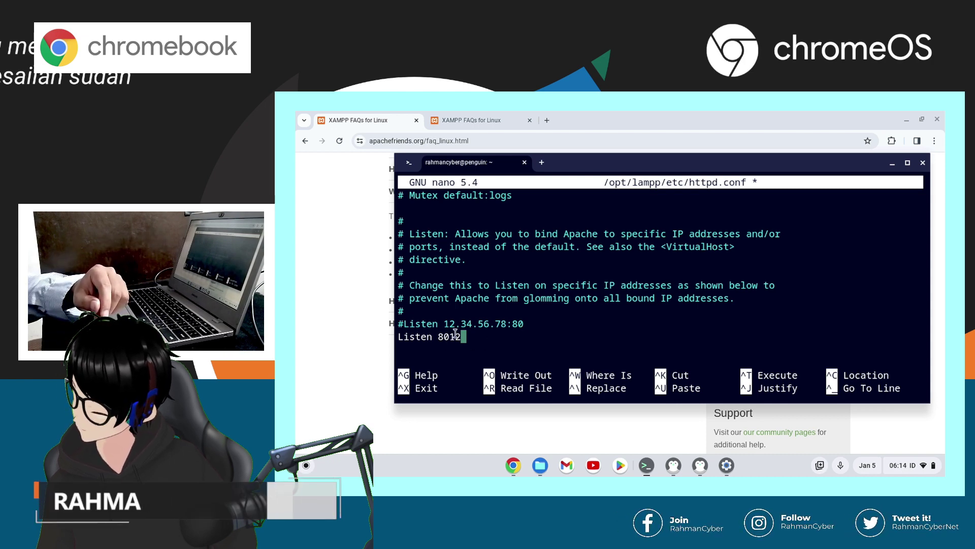
Try to add TCP port 80 to Linux port forwarding in Settings, cancel the entry and return to the Terminal.
{"action": "left_click", "coordinate": [727, 465]}
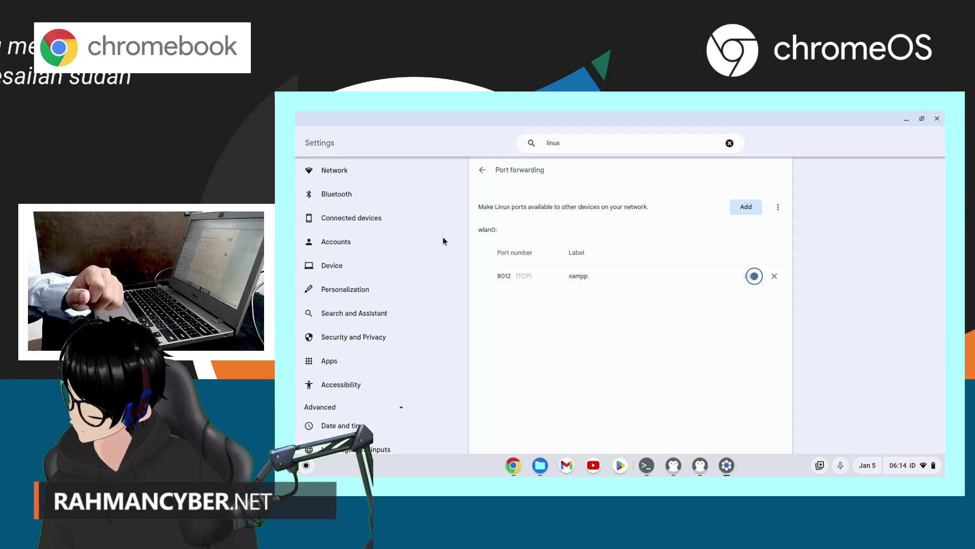
{"action": "left_click", "coordinate": [746, 207]}
{"action": "type", "text": "80"}
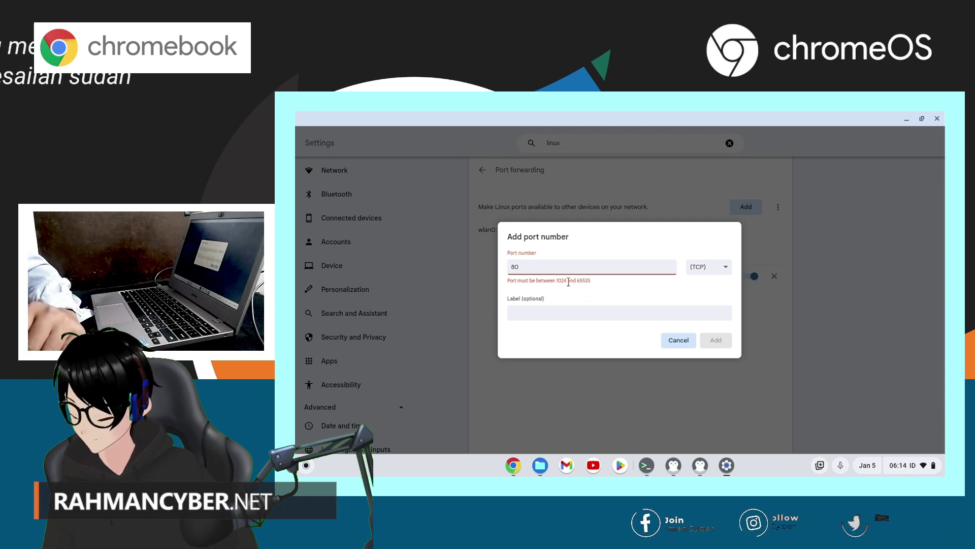
{"action": "left_click", "coordinate": [678, 340]}
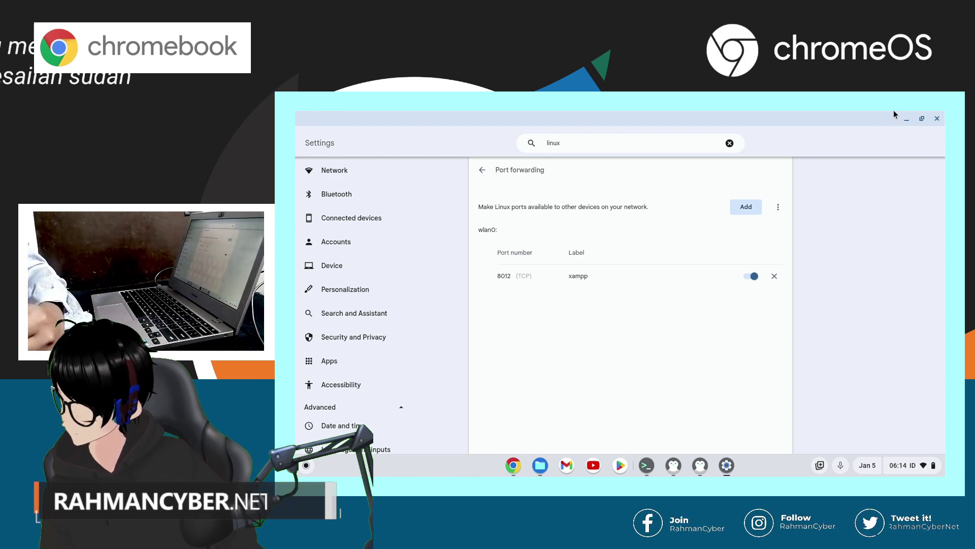
{"action": "left_click", "coordinate": [906, 118]}
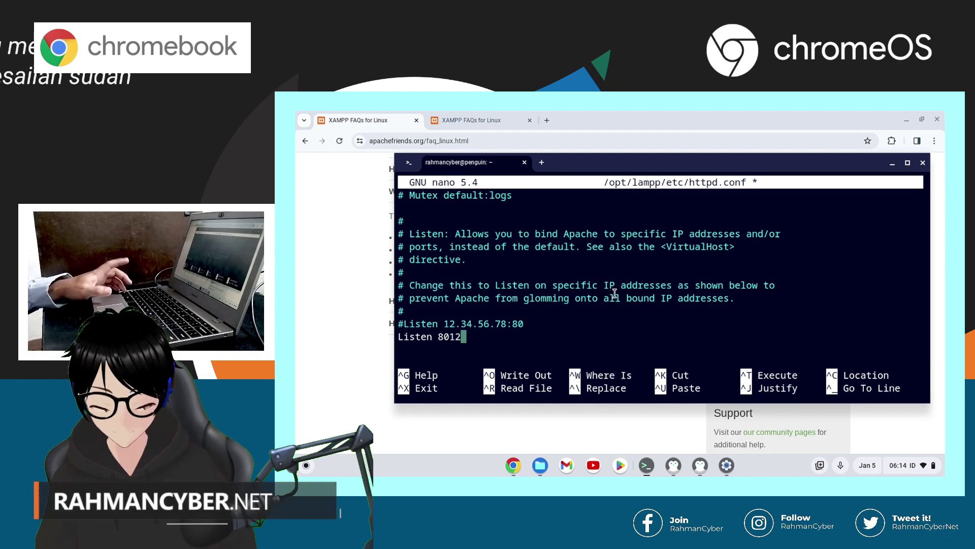
Save the changes to /opt/lampp/etc/httpd.conf under the same name and exit nano.
{"action": "key", "text": "ctrl+x"}
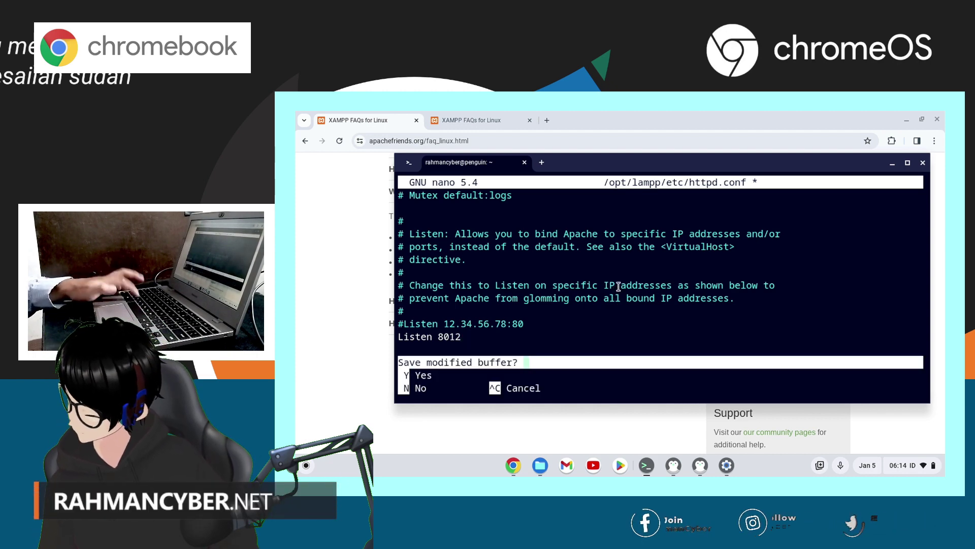
{"action": "key", "text": "y"}
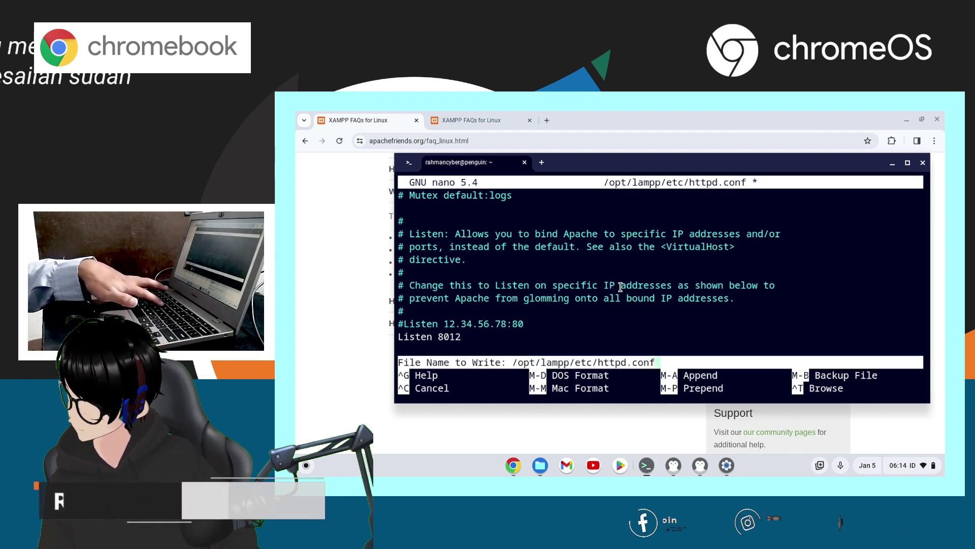
{"action": "key", "text": "Return"}
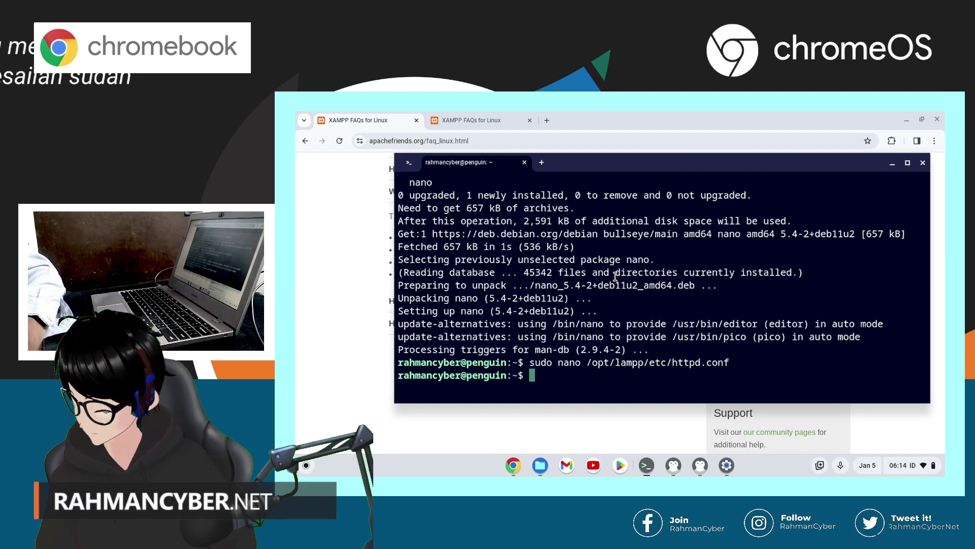
Open the connected Wi-Fi network's details and highlight the Chromebook's IP address.
{"action": "left_click", "coordinate": [919, 465]}
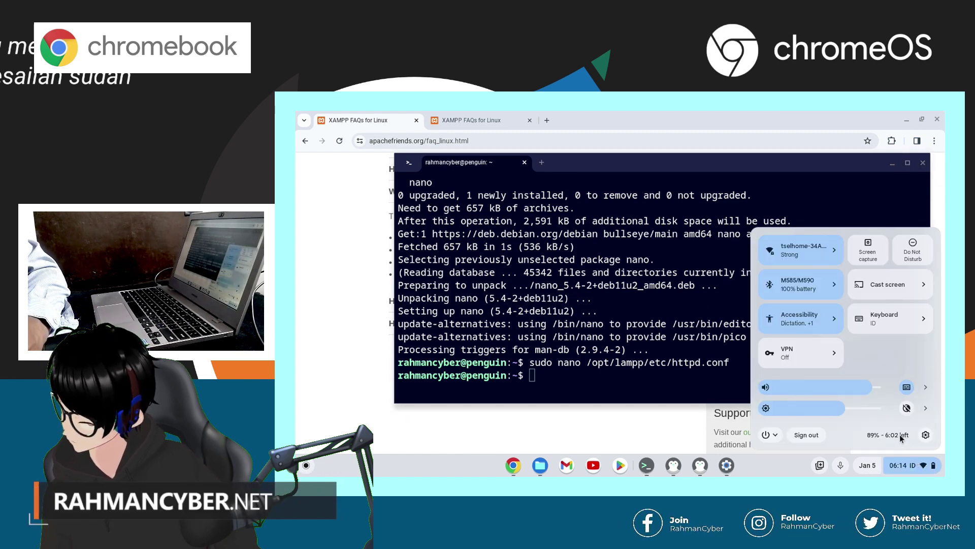
{"action": "left_click", "coordinate": [808, 252]}
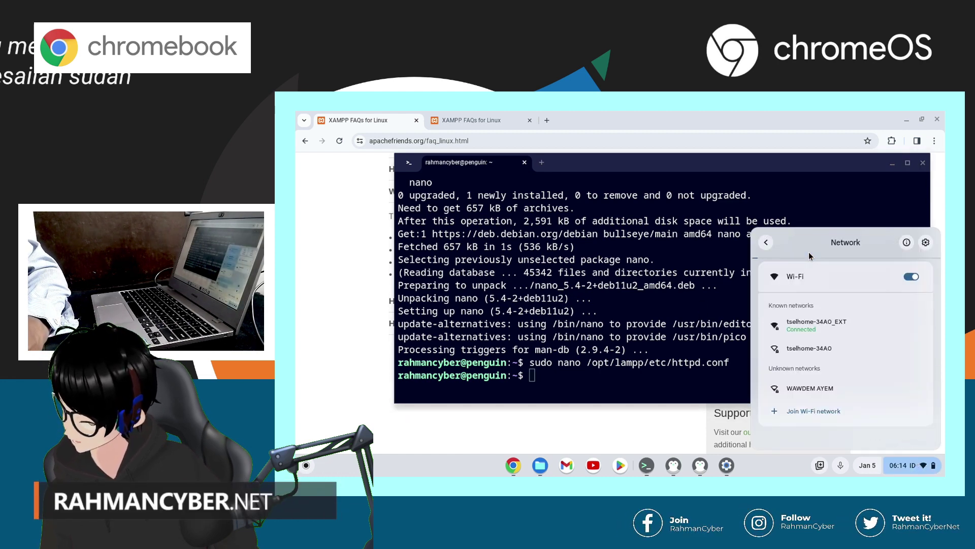
{"action": "left_click", "coordinate": [820, 325]}
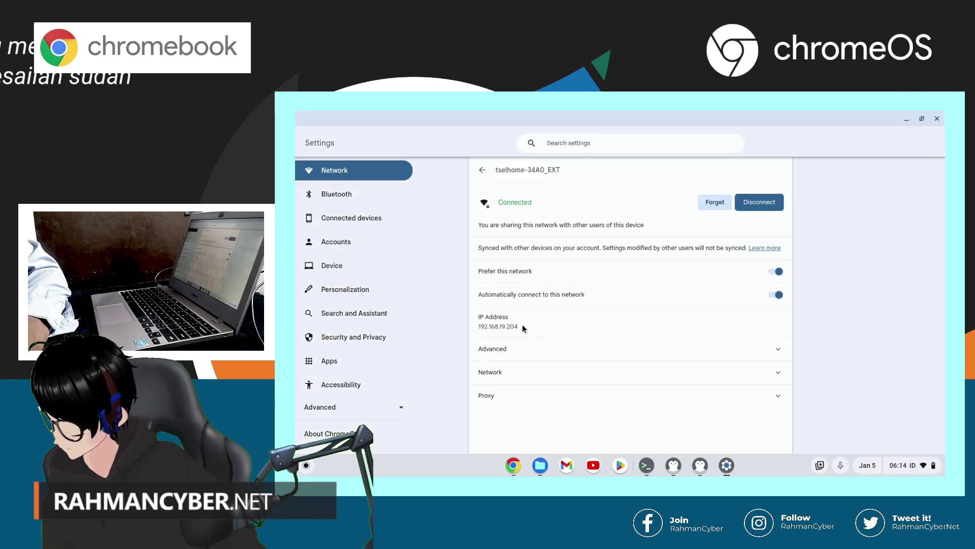
{"action": "left_click_drag", "start_coordinate": [522, 326], "coordinate": [476, 326]}
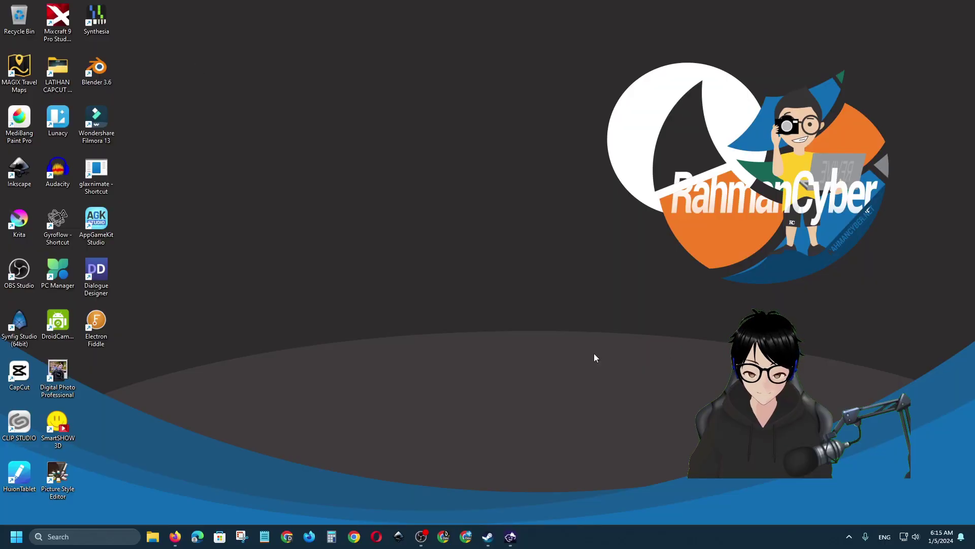
Open Firefox on the Windows computer and check the computer's network quick settings.
{"action": "left_click", "coordinate": [175, 537]}
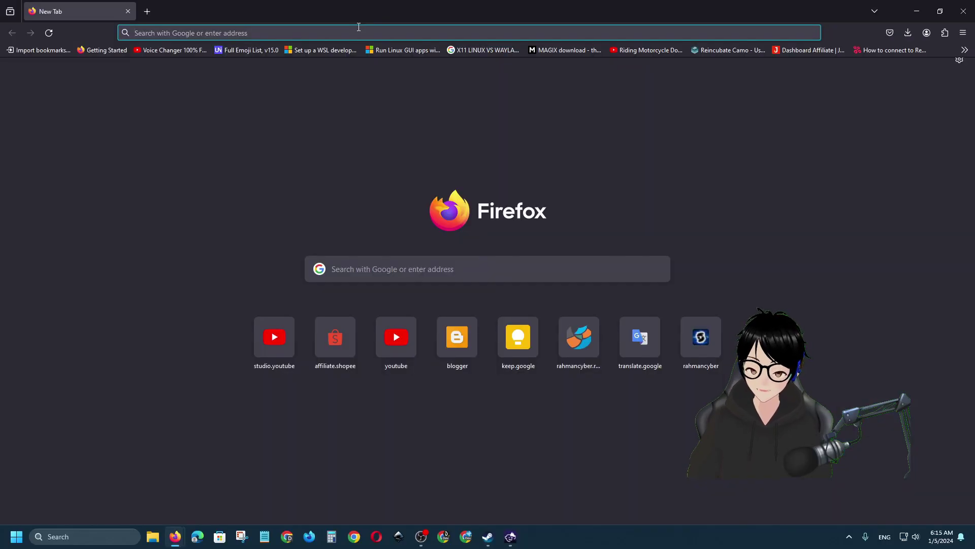
{"action": "left_click", "coordinate": [906, 534]}
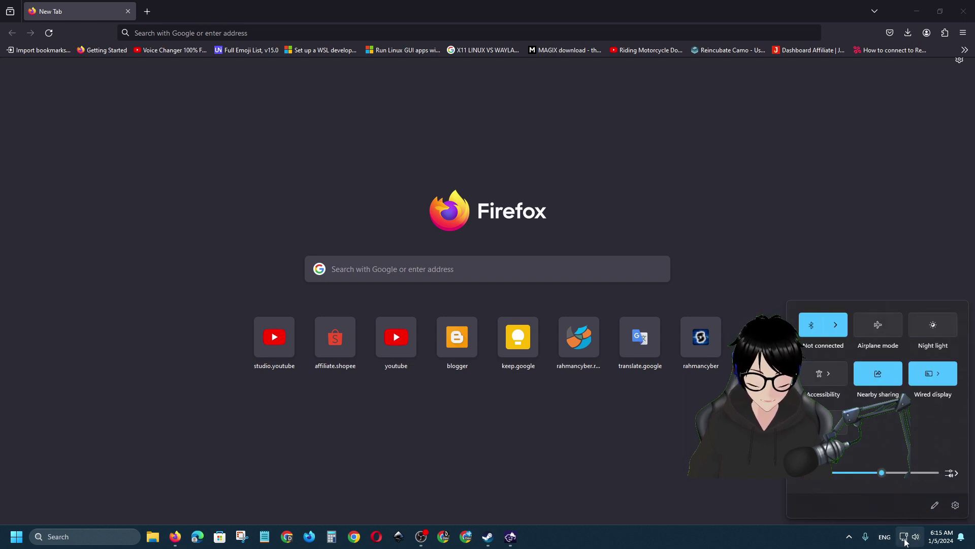
{"action": "left_click", "coordinate": [906, 537]}
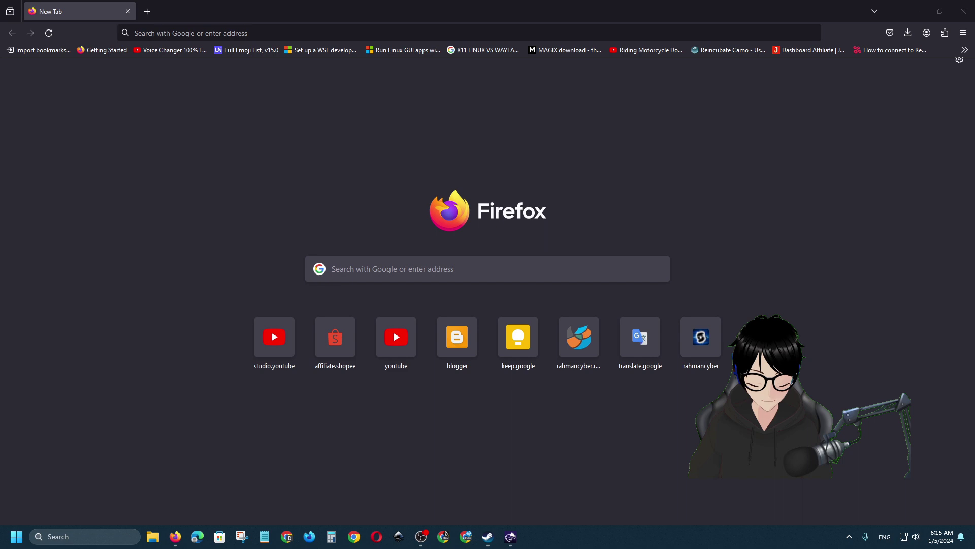
{"action": "left_click", "coordinate": [903, 536]}
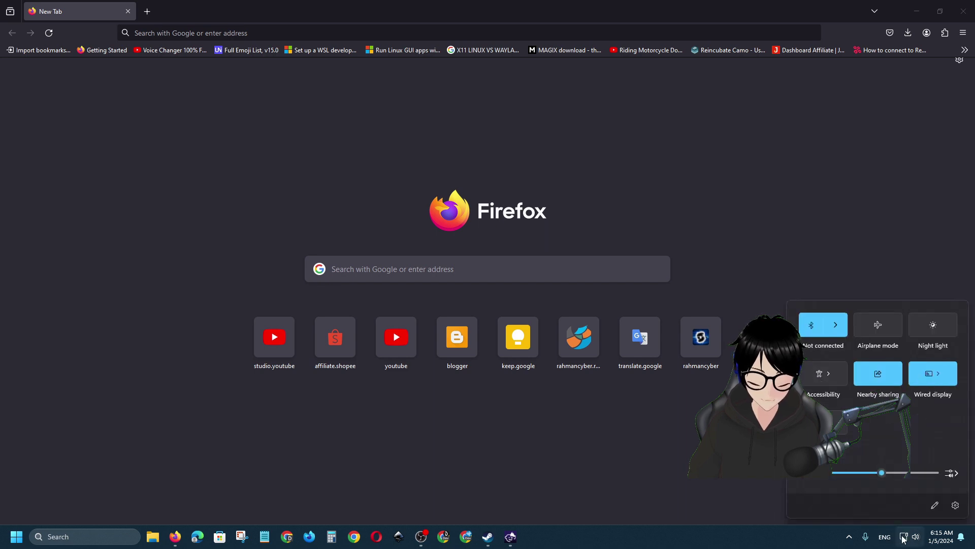
{"action": "left_click", "coordinate": [619, 416]}
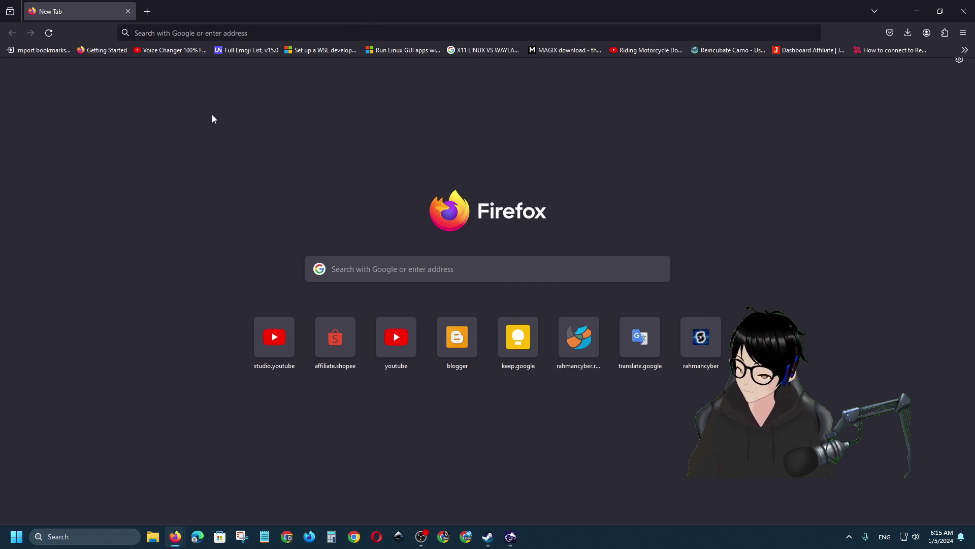
Try to load 192.168.19.204:8012/phpmyadmin in Firefox on the Windows computer, including a page reload.
{"action": "key", "text": "ctrl+l"}
{"action": "type", "text": "192.168.19.204"}
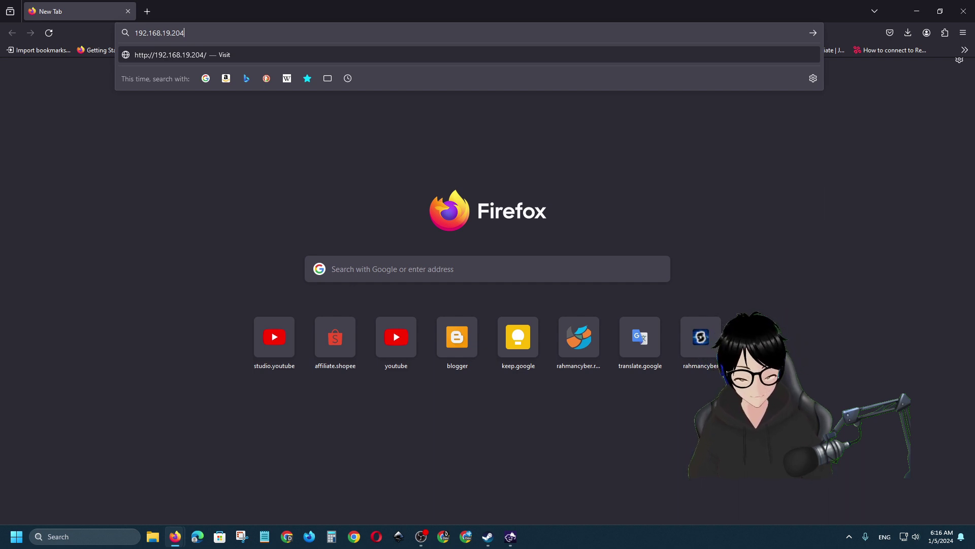
{"action": "type", "text": ":"}
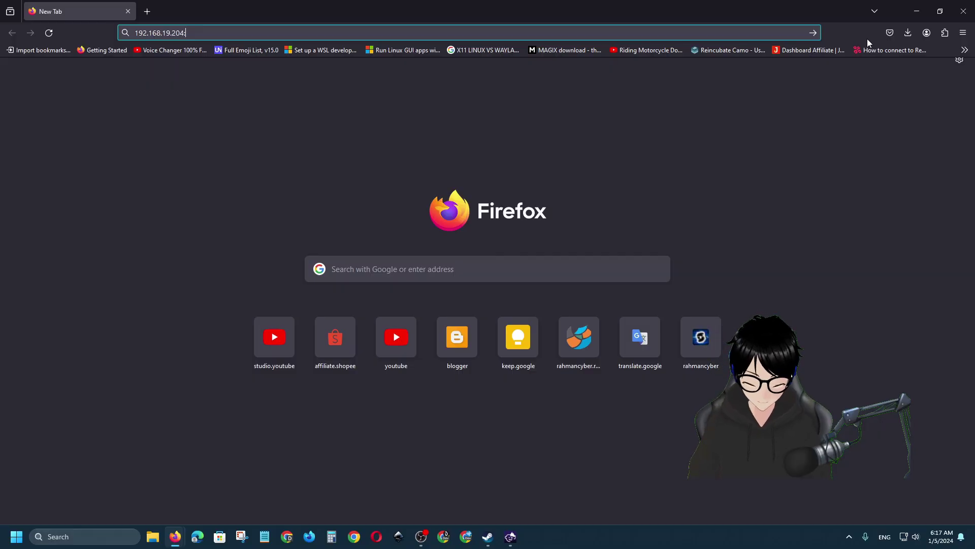
{"action": "type", "text": "8012/phpmyadmin"}
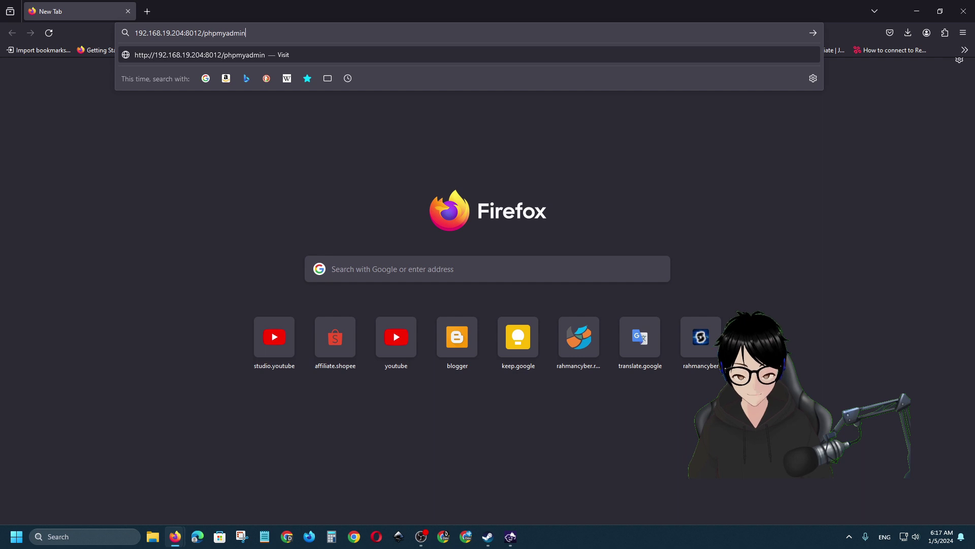
{"action": "key", "text": "Return"}
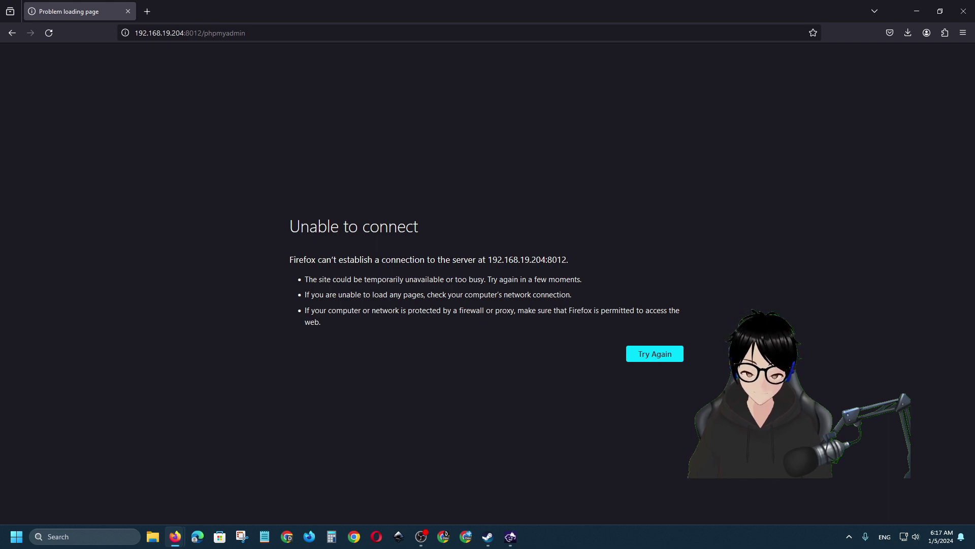
{"action": "key", "text": "F5"}
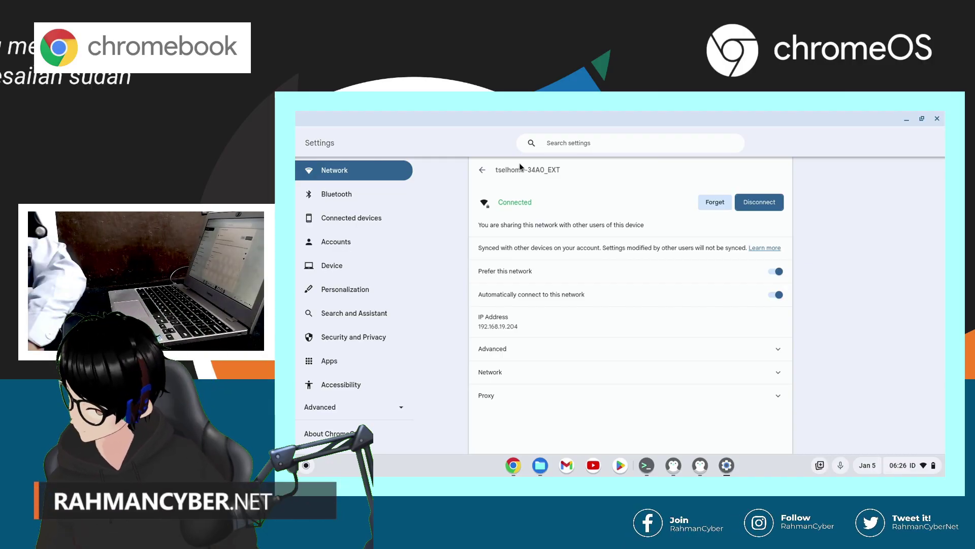
Switch to the Chromebook's Terminal and stop XAMPP with sudo /opt/lampp/lampp stop.
{"action": "left_click", "coordinate": [646, 465]}
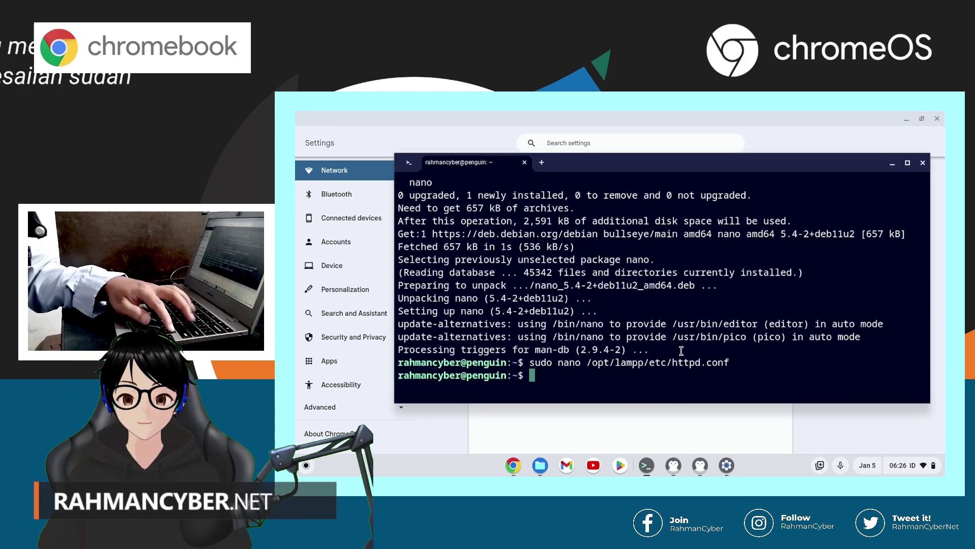
{"action": "right_click", "coordinate": [660, 283]}
{"action": "key", "text": "Return"}
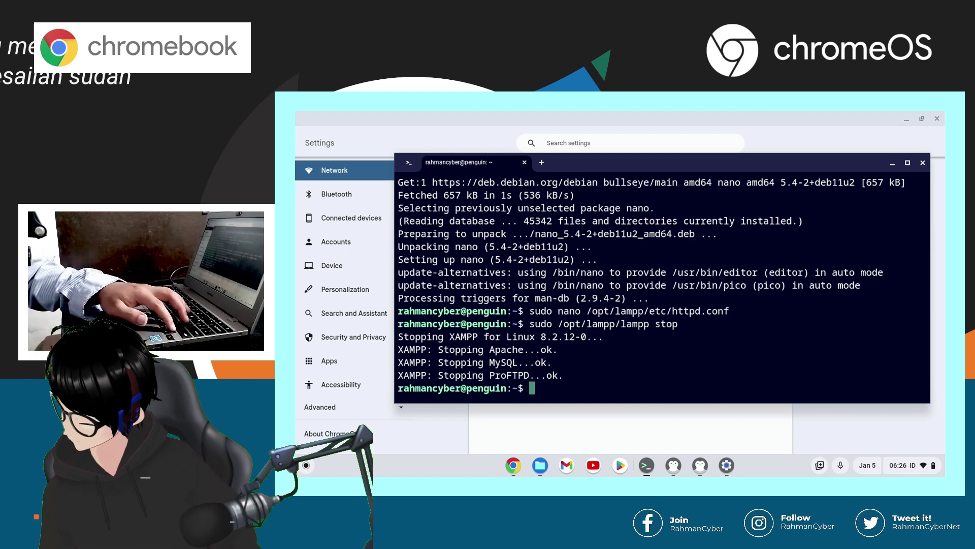
Start XAMPP with sudo /opt/lampp/lampp start and minimize the Terminal.
{"action": "key", "text": "Up"}
{"action": "key", "text": "Up"}
{"action": "key", "text": "Up"}
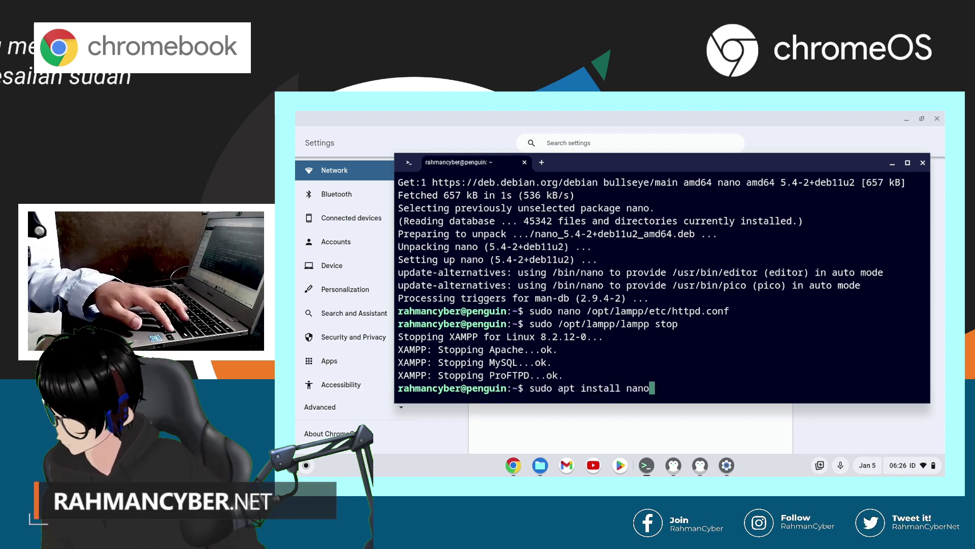
{"action": "key", "text": "Up"}
{"action": "key", "text": "Up"}
{"action": "key", "text": "Up"}
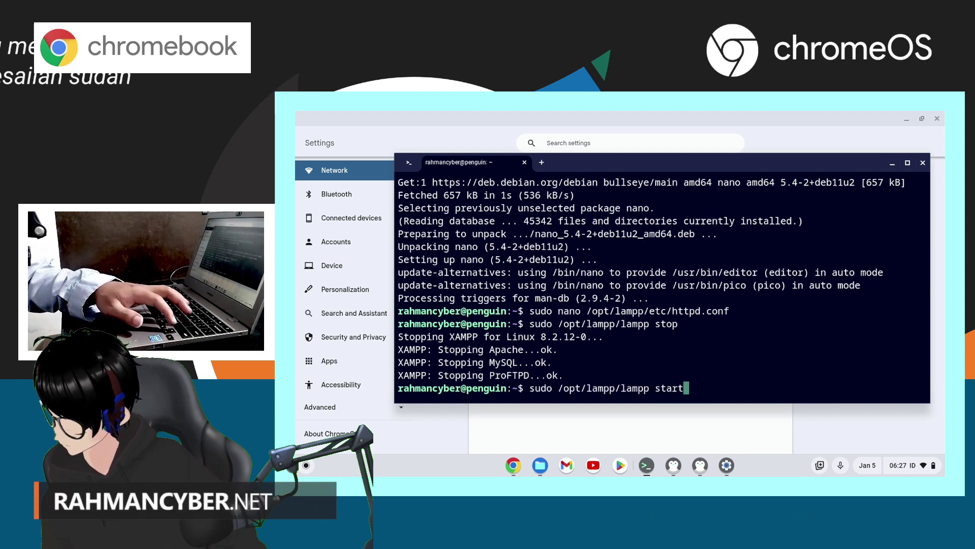
{"action": "key", "text": "Return"}
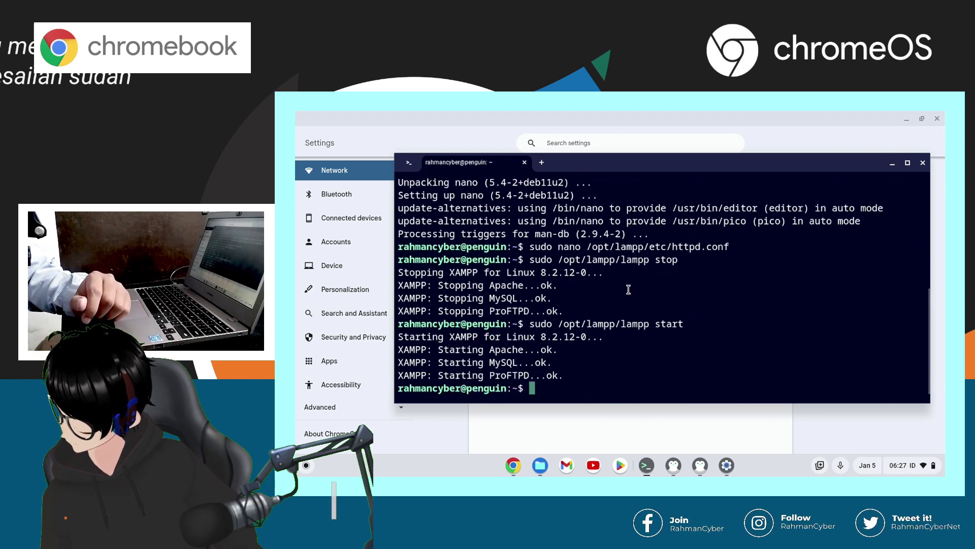
{"action": "left_click", "coordinate": [893, 162]}
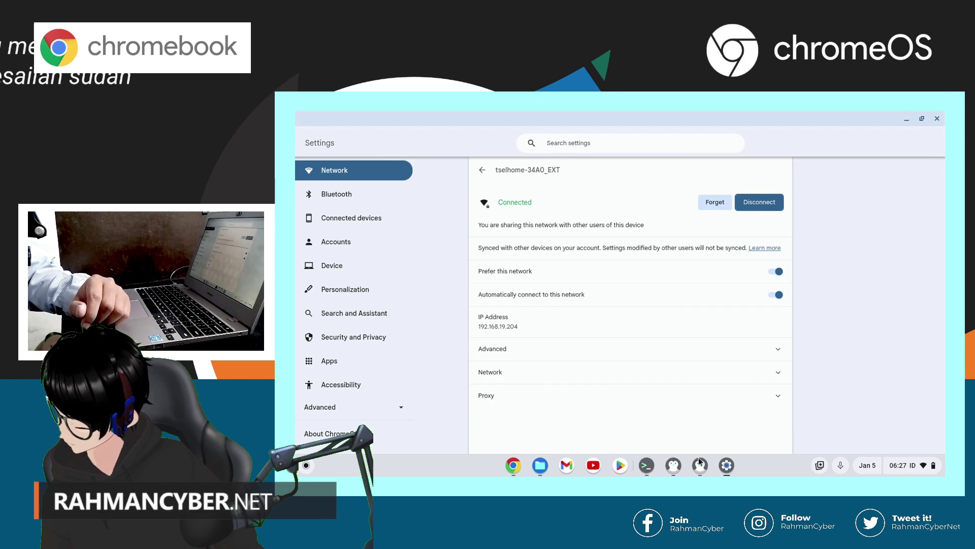
Reload localhost/phpmyadmin/ in the Chromebook's Firefox and accept the certificate risk to continue to the site.
{"action": "left_click", "coordinate": [699, 465]}
{"action": "left_click", "coordinate": [572, 141]}
{"action": "key", "text": "Return"}
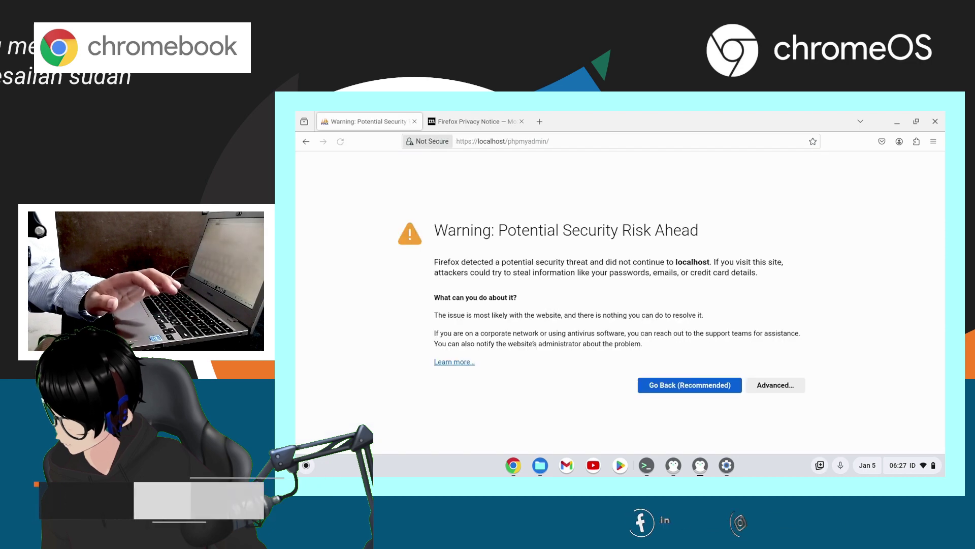
{"action": "left_click", "coordinate": [572, 138]}
{"action": "left_click", "coordinate": [572, 139]}
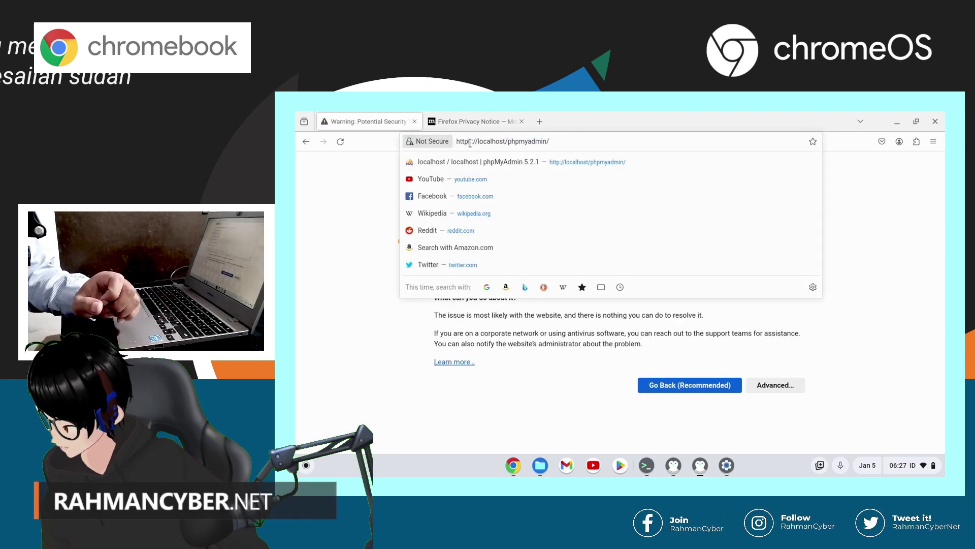
{"action": "left_click", "coordinate": [730, 368]}
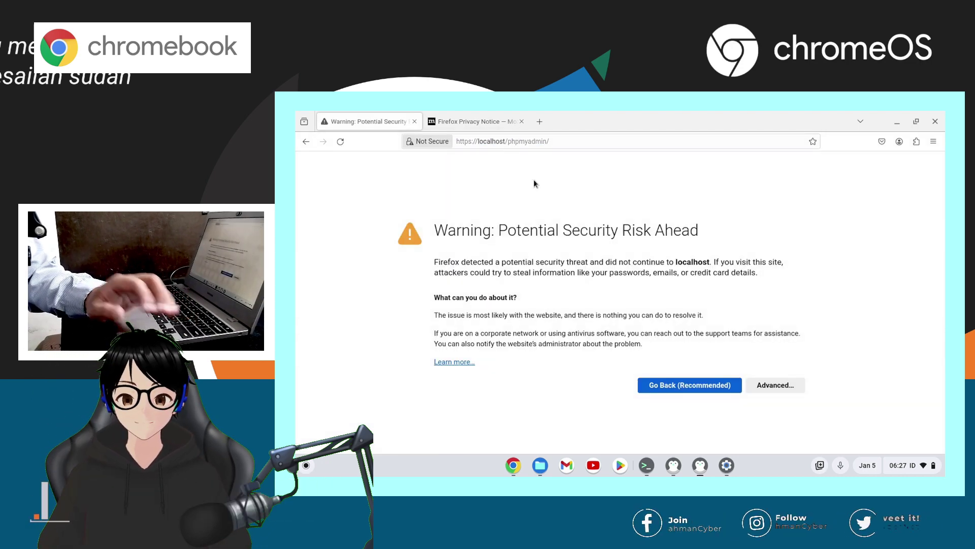
{"action": "left_click", "coordinate": [770, 385]}
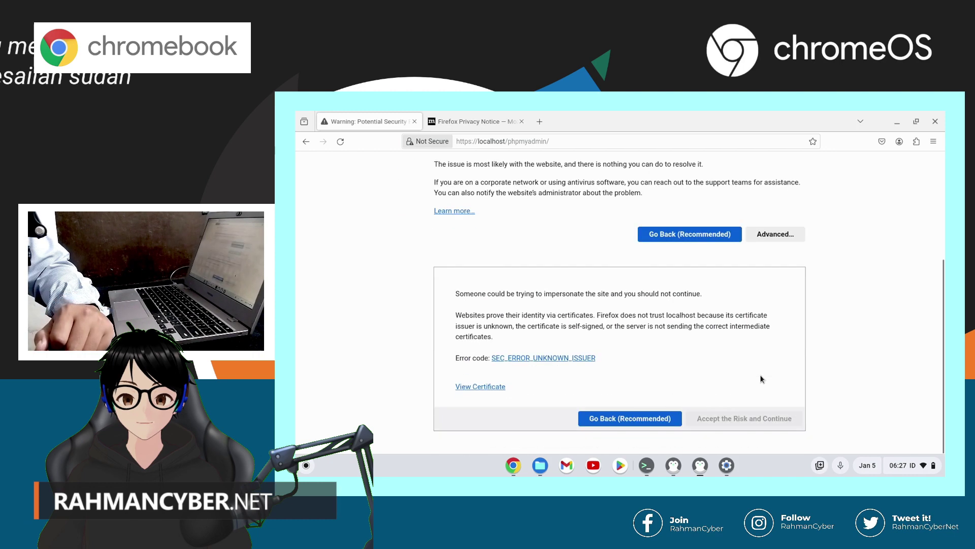
{"action": "left_click", "coordinate": [737, 420]}
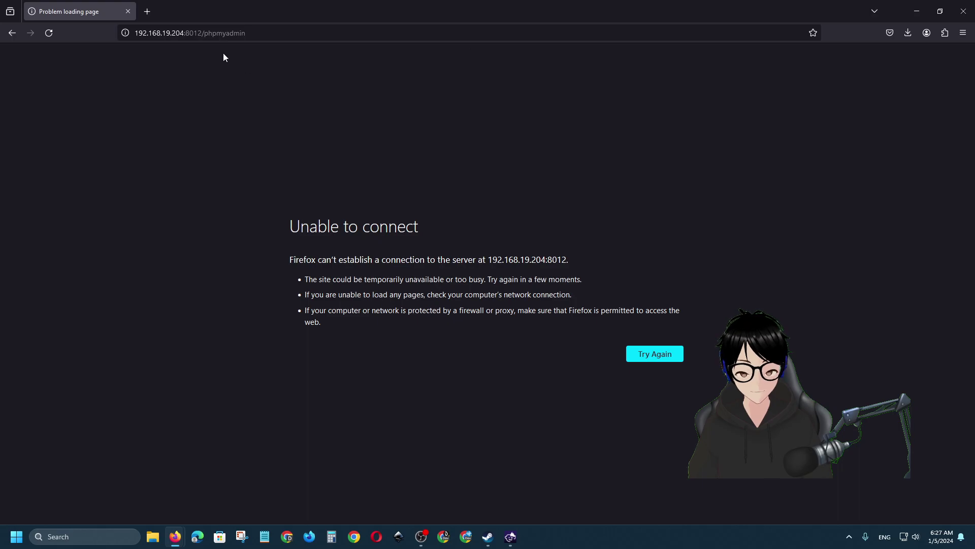
Load 192.168.19.204:8012/phpmyadmin again in Firefox on the Windows computer.
{"action": "left_click", "coordinate": [233, 34]}
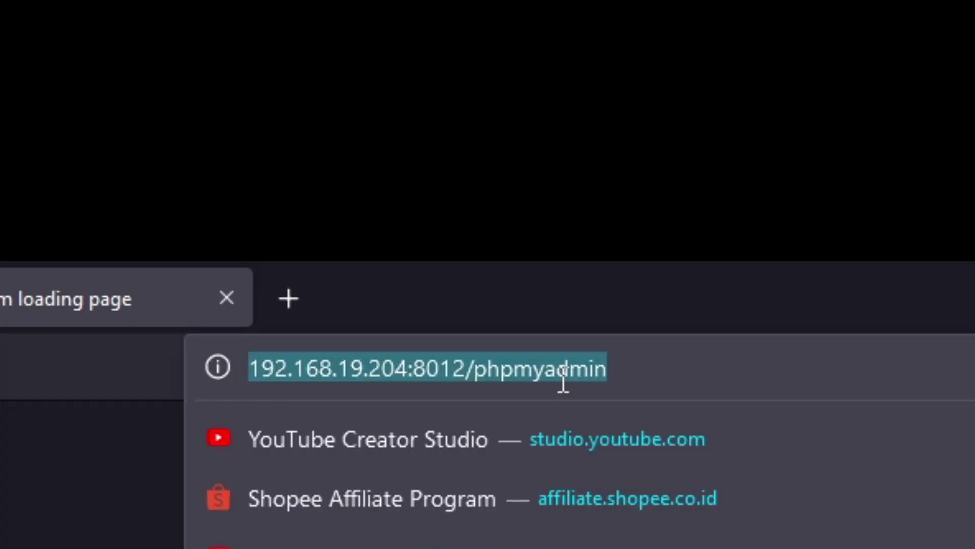
{"action": "key", "text": "Return"}
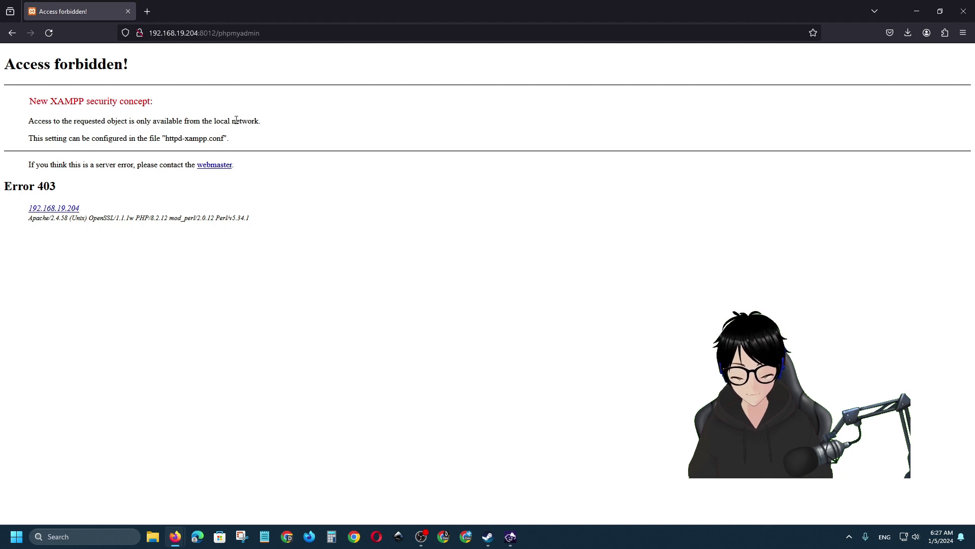
{"action": "left_click_drag", "start_coordinate": [453, 277], "coordinate": [692, 274]}
{"action": "left_click", "coordinate": [736, 278]}
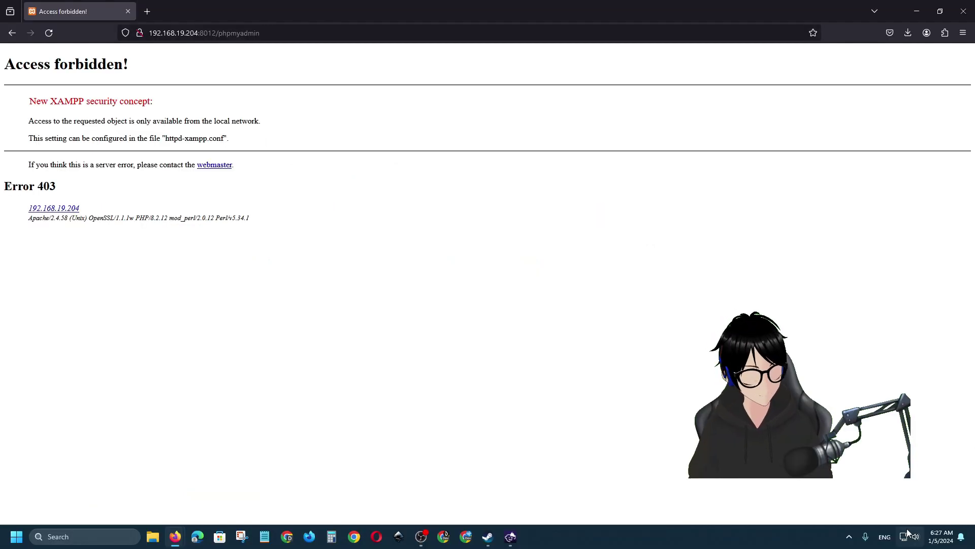
{"action": "mouse_move", "coordinate": [906, 537]}
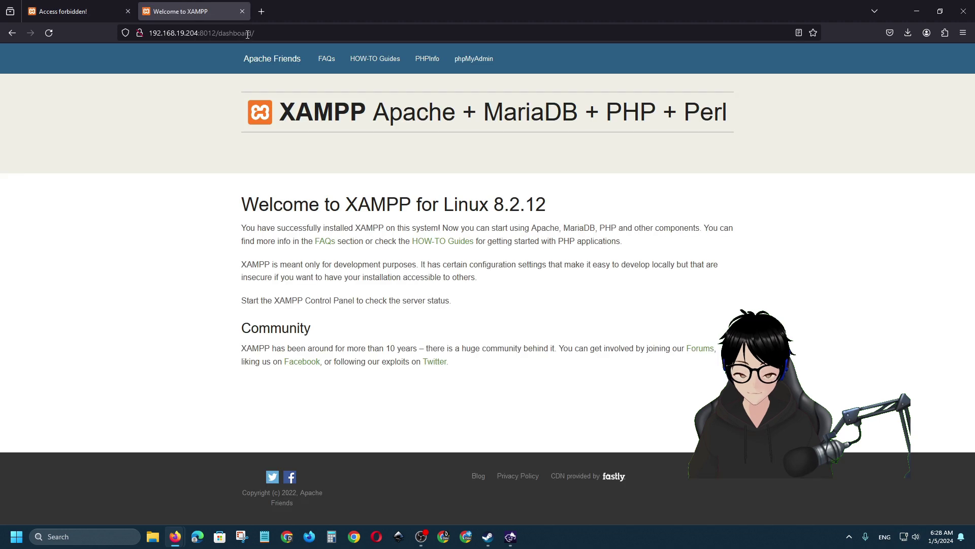
Compare the two open server tabs and load 192.168.19.204:8012/phpmyadmin in the XAMPP dashboard tab.
{"action": "left_click", "coordinate": [97, 11]}
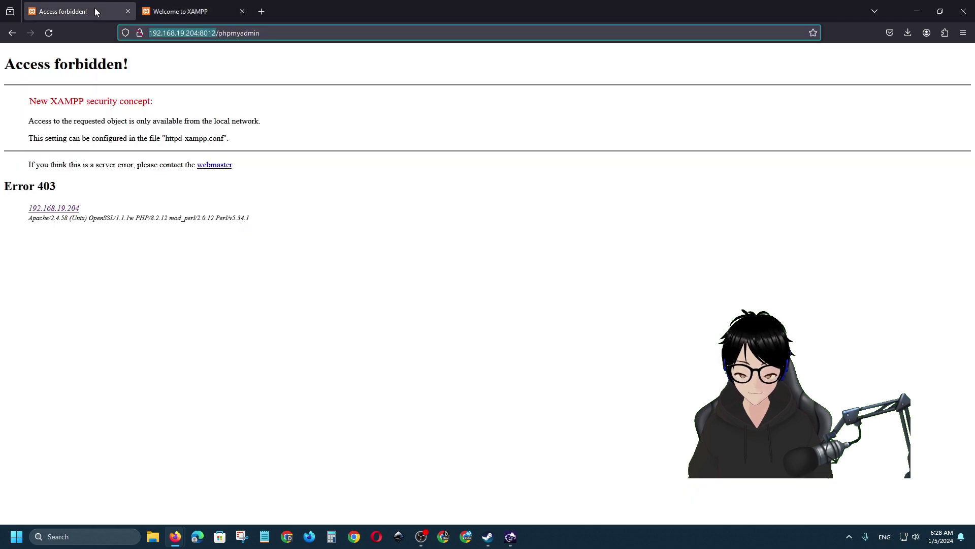
{"action": "left_click", "coordinate": [194, 11]}
{"action": "left_click_drag", "start_coordinate": [253, 32], "coordinate": [239, 32]}
{"action": "left_click_drag", "start_coordinate": [914, 99], "coordinate": [832, 108]}
{"action": "type", "text": "PHP"}
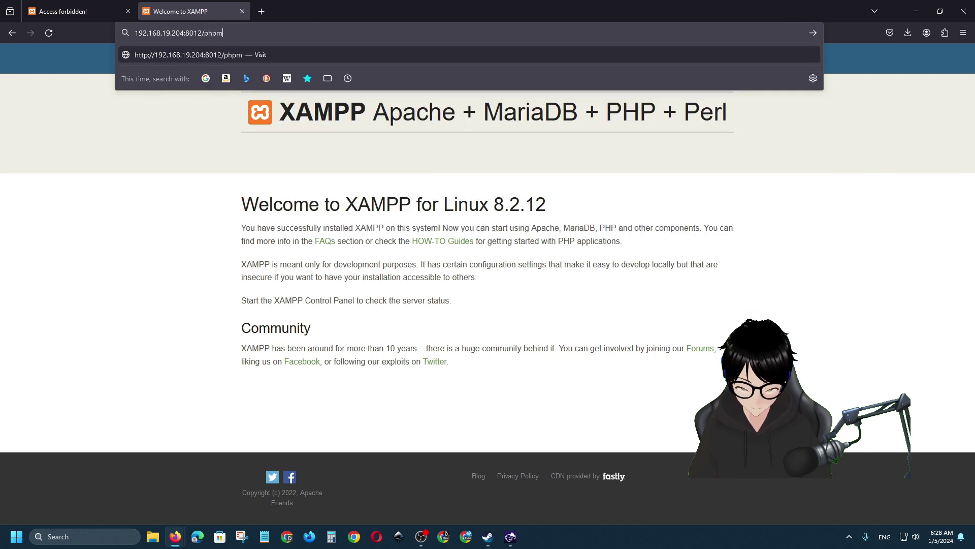
{"action": "key", "text": "Return"}
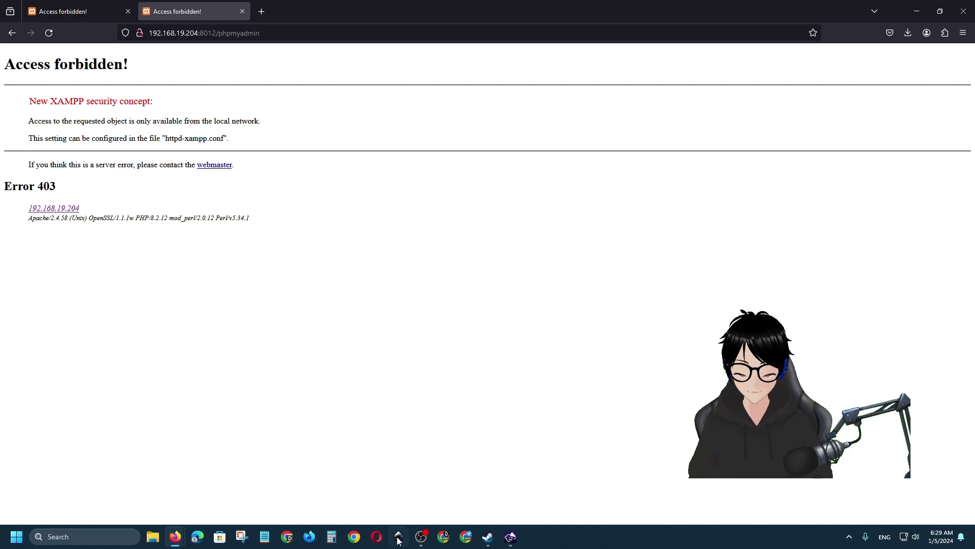
In the Chromebook's XAMPP Linux FAQs, expand the main configuration files question and copy the path /opt/lampp/etc/extra/httpd-xampp.conf.
{"action": "key", "text": "alt+Tab"}
{"action": "left_click", "coordinate": [473, 142]}
{"action": "scroll", "coordinate": [565, 373], "scroll_direction": "down", "scroll_amount": 5}
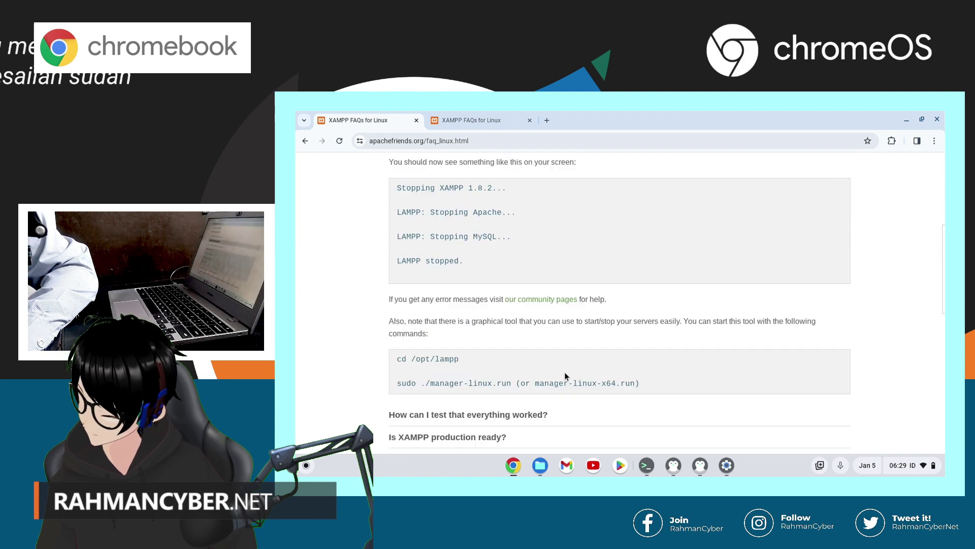
{"action": "scroll", "coordinate": [564, 372], "scroll_direction": "down", "scroll_amount": 9}
{"action": "scroll", "coordinate": [565, 371], "scroll_direction": "up", "scroll_amount": 3}
{"action": "left_click", "coordinate": [471, 349]}
{"action": "scroll", "coordinate": [491, 357], "scroll_direction": "down", "scroll_amount": 1}
{"action": "left_click_drag", "start_coordinate": [571, 315], "coordinate": [687, 316]}
{"action": "right_click", "coordinate": [676, 316]}
{"action": "left_click", "coordinate": [703, 221]}
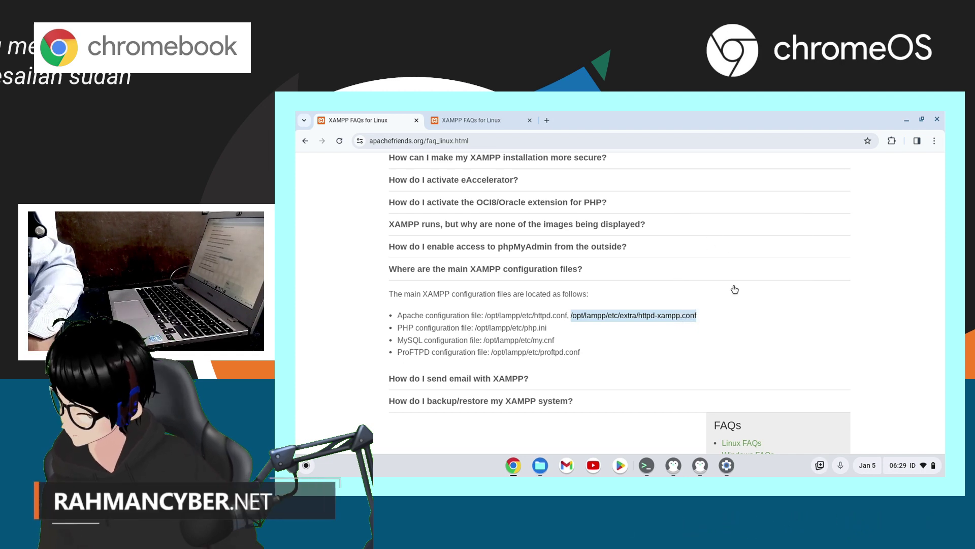
Open /opt/lampp/etc/extra/httpd-xampp.conf in the Terminal with sudo nano, using the copied path.
{"action": "left_click", "coordinate": [699, 466]}
{"action": "type", "text": "sudo nano"}
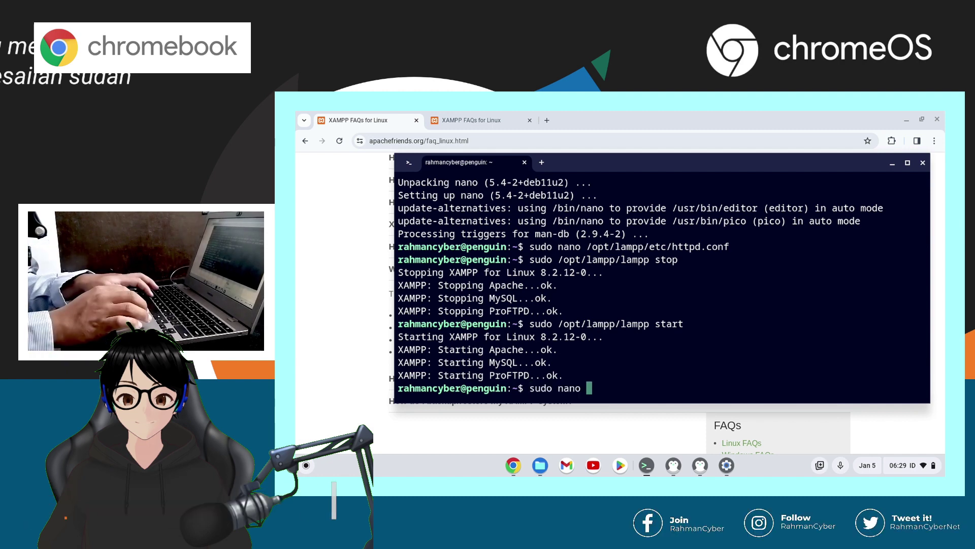
{"action": "key", "text": "ctrl+shift+v"}
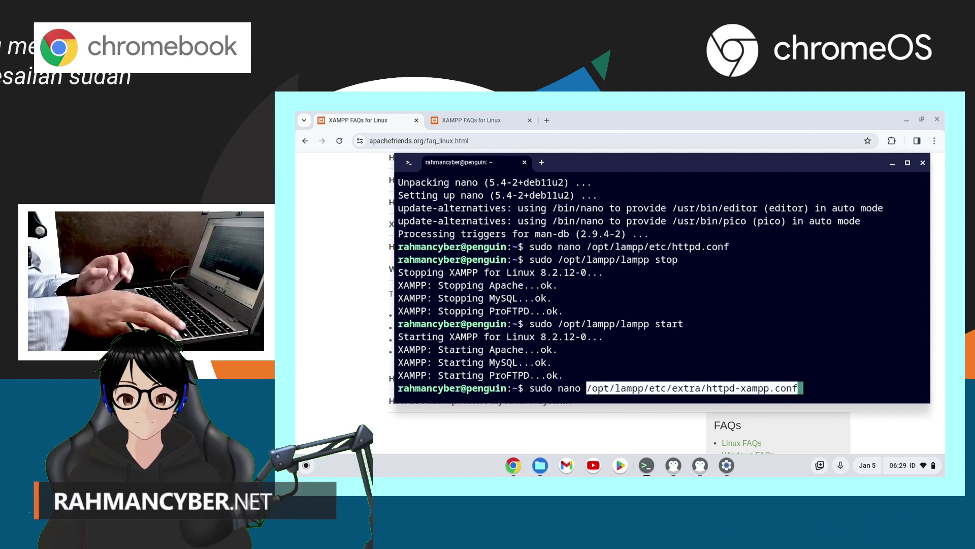
{"action": "key", "text": "Return"}
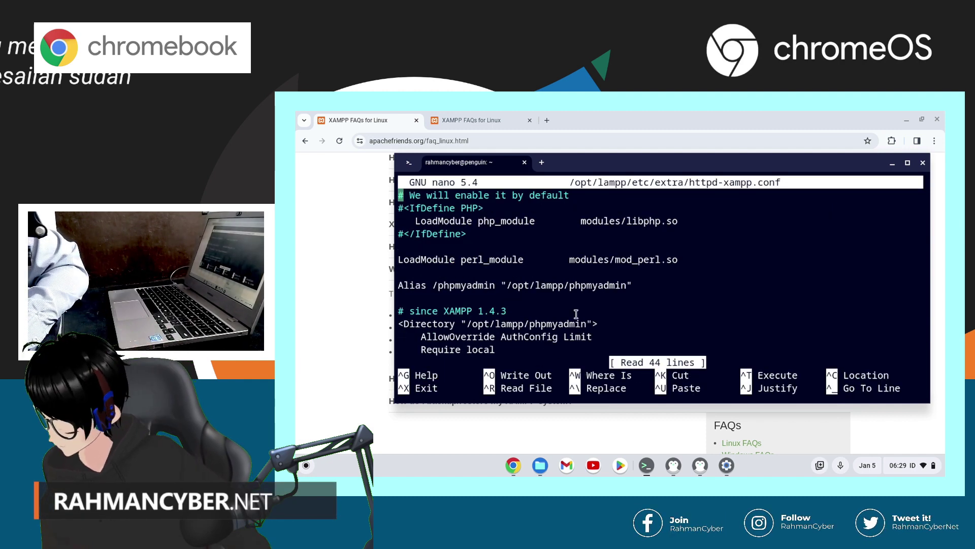
Look through httpd-xampp.conf for the Require line in the /opt/lampp/phpmyadmin Directory block and highlight its access value.
{"action": "key", "text": "Down"}
{"action": "key", "text": "Down"}
{"action": "key", "text": "Down"}
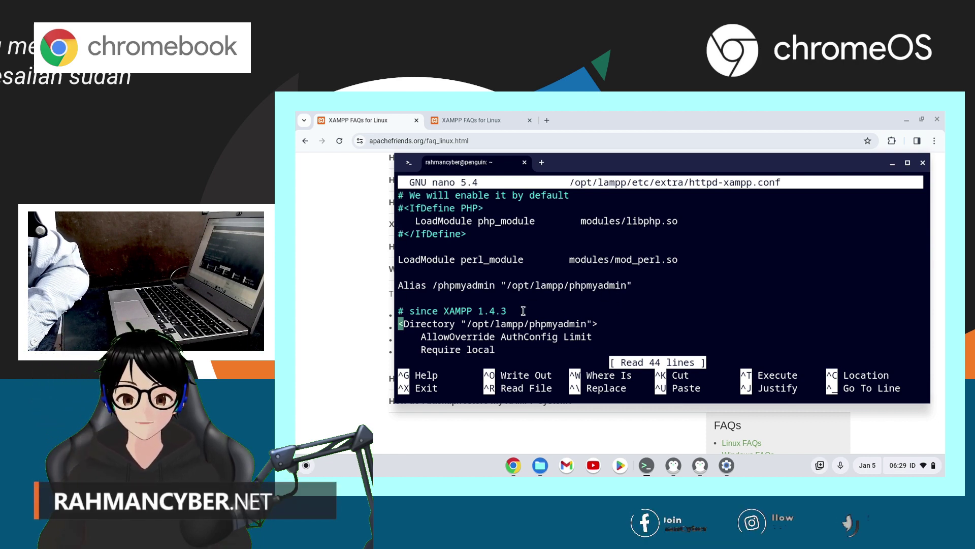
{"action": "key", "text": "Down"}
{"action": "key", "text": "Down"}
{"action": "key", "text": "Down"}
{"action": "key", "text": "Down"}
{"action": "key", "text": "Down"}
{"action": "key", "text": "Down"}
{"action": "key", "text": "Down"}
{"action": "key", "text": "Down"}
{"action": "key", "text": "Down"}
{"action": "key", "text": "Down"}
{"action": "key", "text": "Down"}
{"action": "key", "text": "Down"}
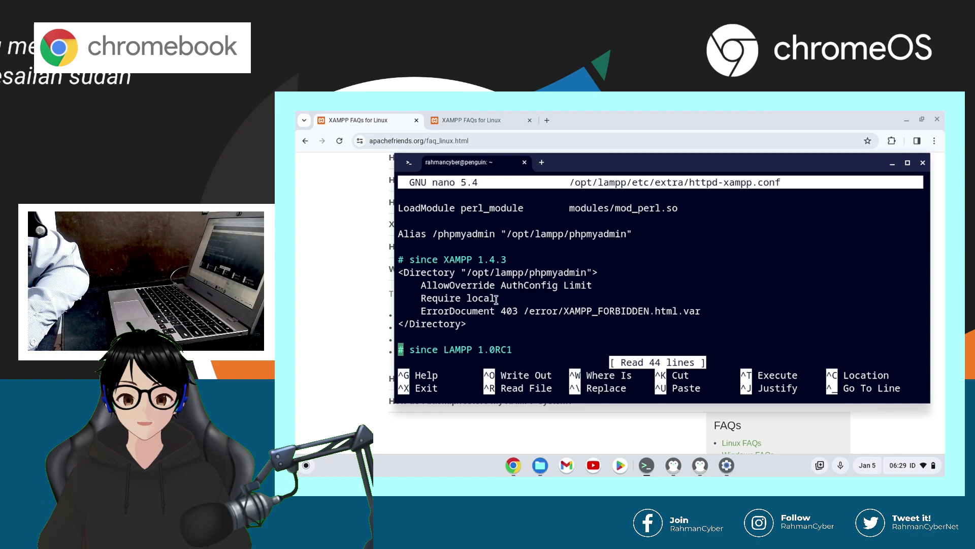
{"action": "left_click_drag", "start_coordinate": [496, 297], "coordinate": [468, 298]}
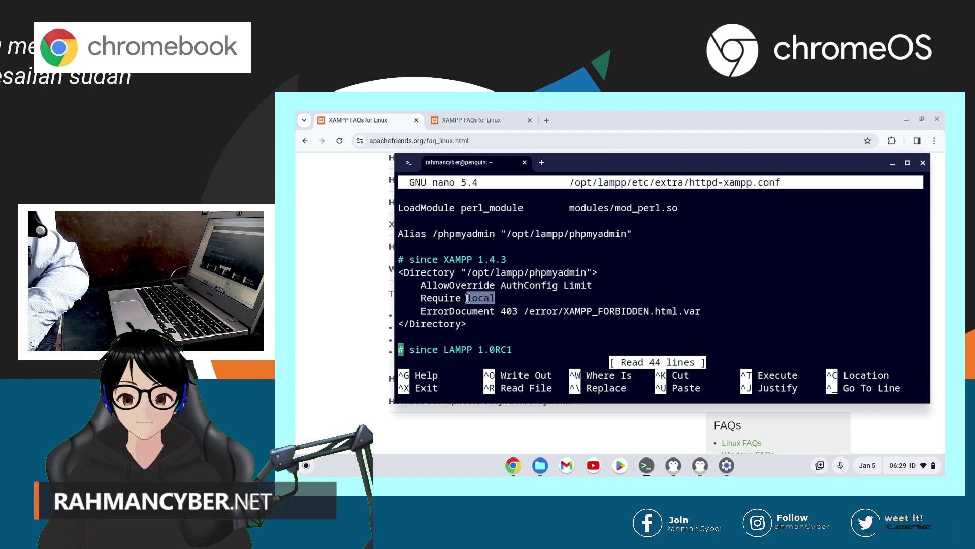
Change the Require line in the /opt/lampp/phpmyadmin Directory block to "Require all granted".
{"action": "key", "text": "Up"}
{"action": "key", "text": "Up"}
{"action": "key", "text": "Up"}
{"action": "key", "text": "Up"}
{"action": "key", "text": "Up"}
{"action": "key", "text": "Up"}
{"action": "key", "text": "Up"}
{"action": "key", "text": "Up"}
{"action": "key", "text": "Up"}
{"action": "key", "text": "Up"}
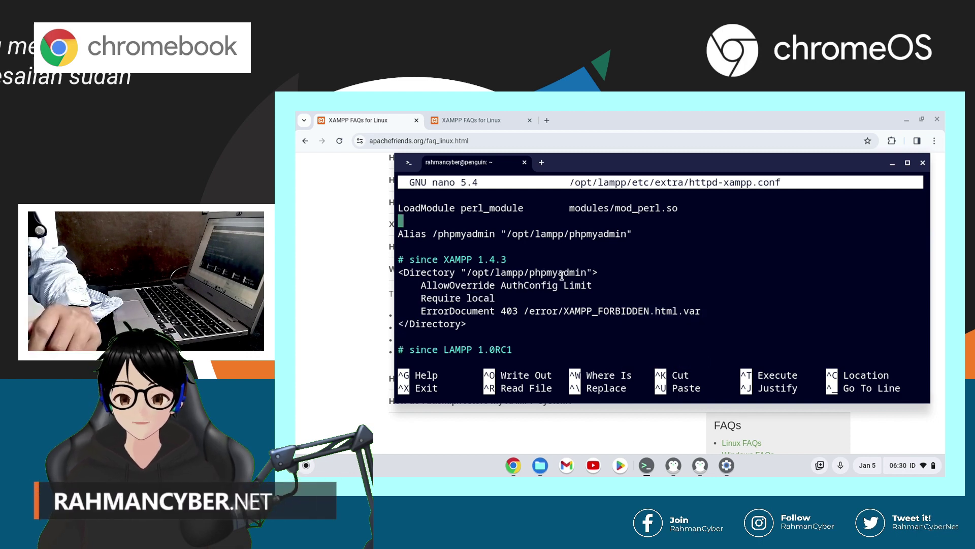
{"action": "key", "text": "Down"}
{"action": "key", "text": "Down"}
{"action": "key", "text": "Down"}
{"action": "key", "text": "Down"}
{"action": "key", "text": "Down"}
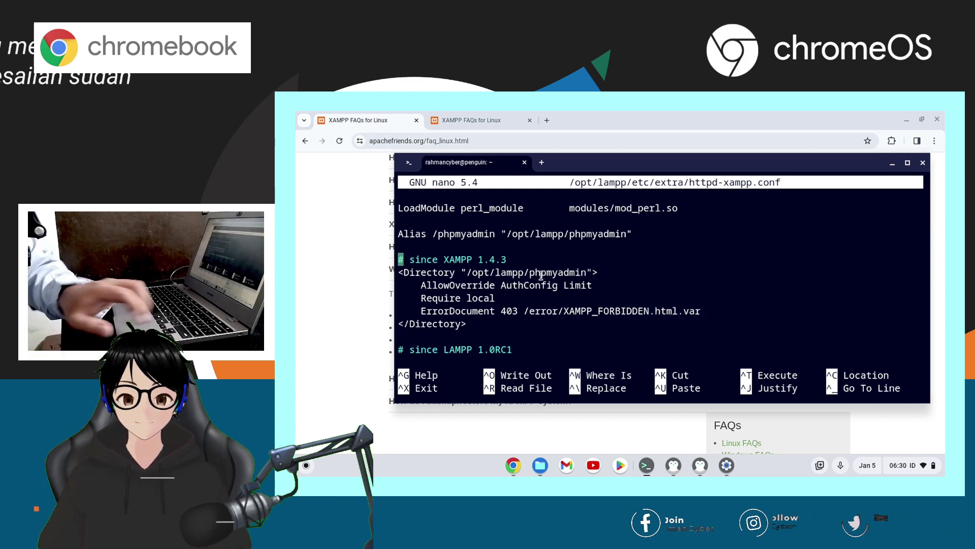
{"action": "key", "text": "Down"}
{"action": "key", "text": "Down"}
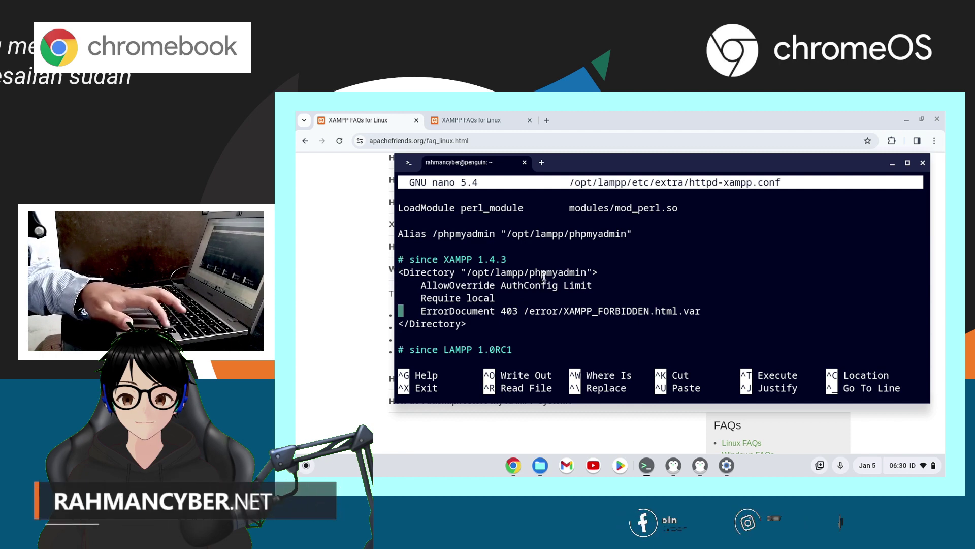
{"action": "key", "text": "Up"}
{"action": "key", "text": "End"}
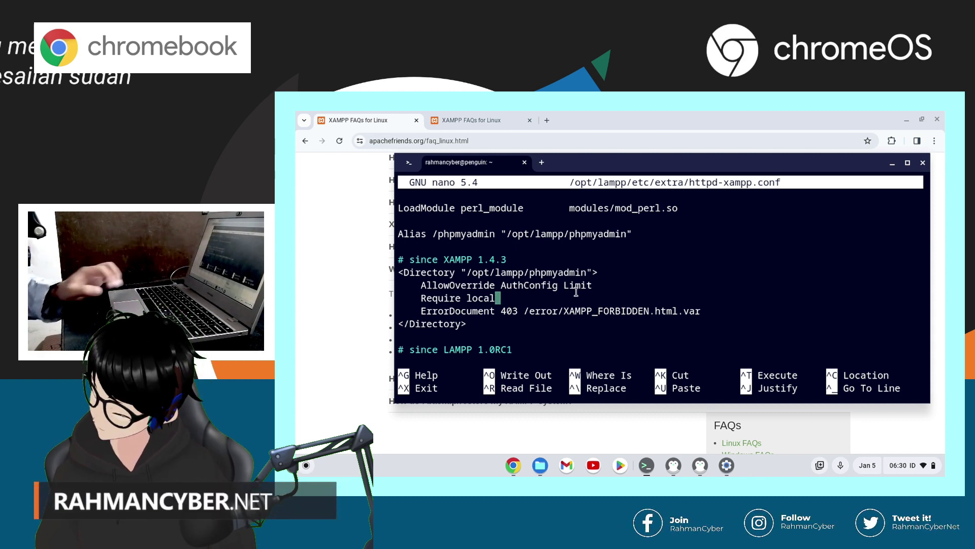
{"action": "key", "text": "BackSpace"}
{"action": "key", "text": "BackSpace"}
{"action": "key", "text": "BackSpace"}
{"action": "key", "text": "BackSpace"}
{"action": "key", "text": "BackSpace"}
{"action": "type", "text": "all"}
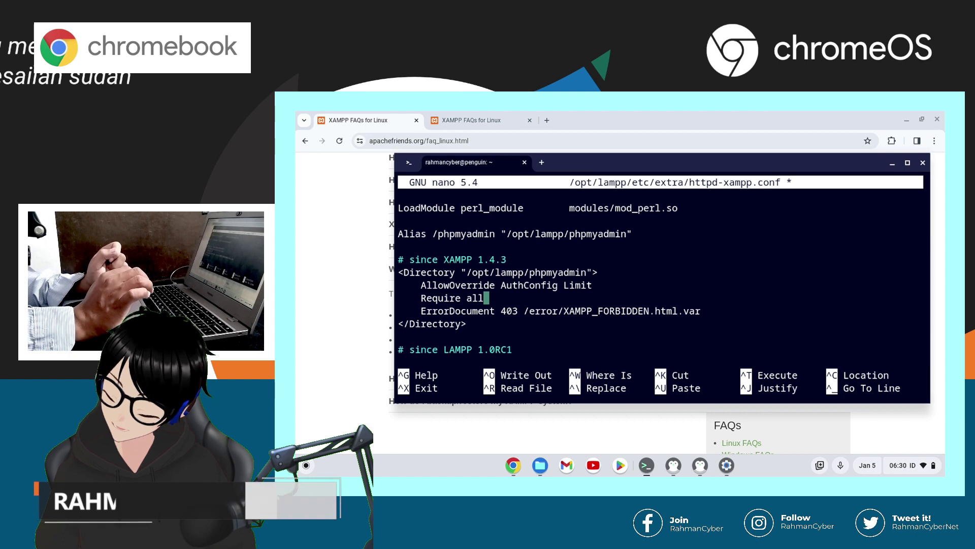
{"action": "type", "text": "granted"}
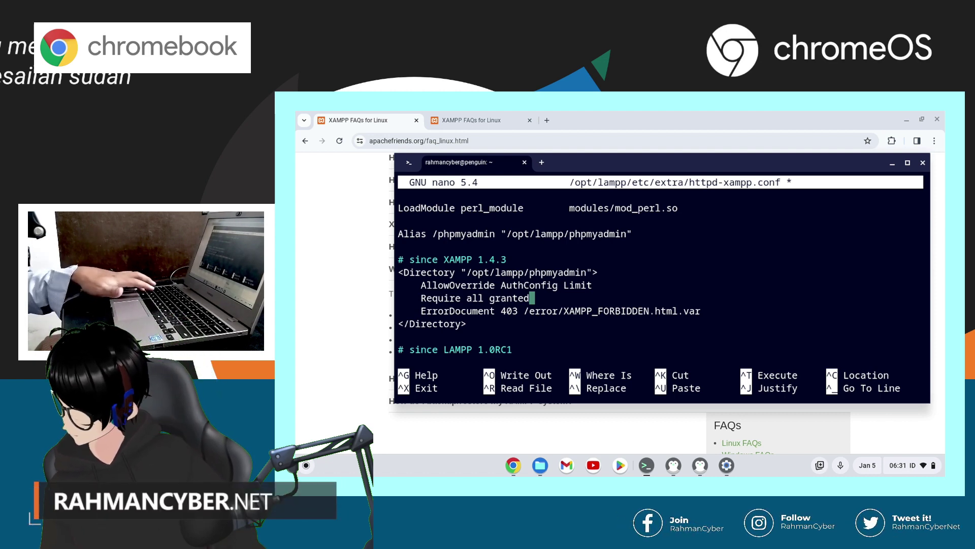
Save /opt/lampp/etc/extra/httpd-xampp.conf under its existing name and exit nano.
{"action": "key", "text": "ctrl+x"}
{"action": "key", "text": "y"}
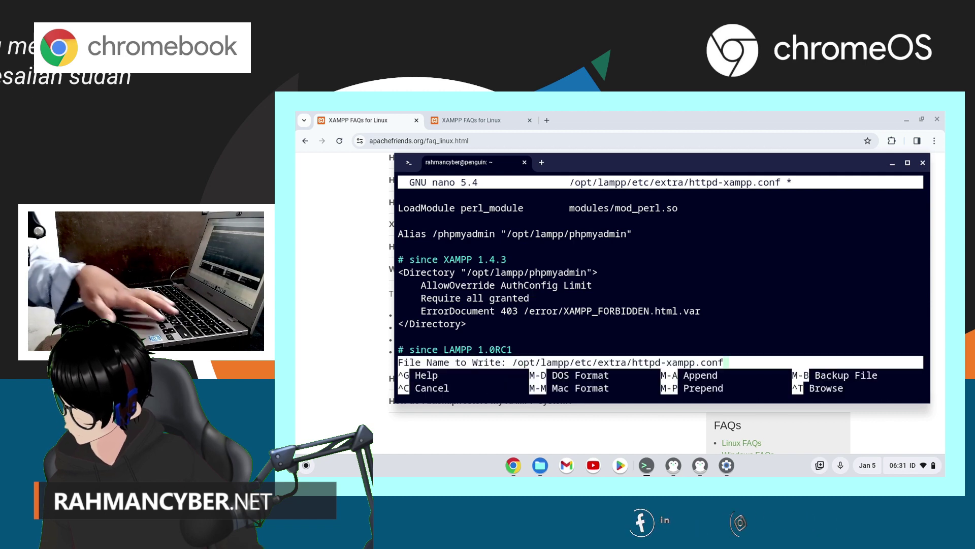
{"action": "key", "text": "Return"}
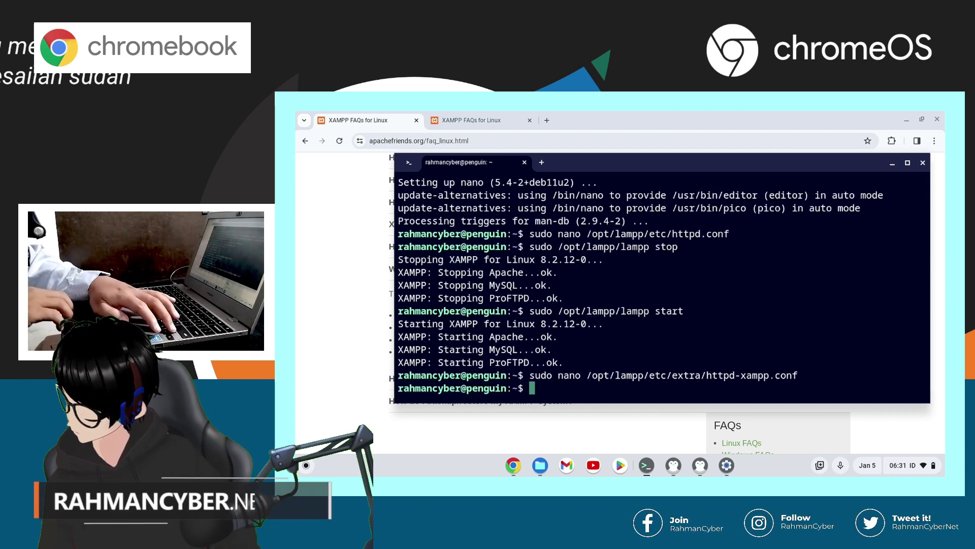
Restart XAMPP by running sudo /opt/lampp/lampp stop followed by sudo /opt/lampp/lampp start.
{"action": "key", "text": "Up"}
{"action": "key", "text": "Up"}
{"action": "key", "text": "Up"}
{"action": "key", "text": "Return"}
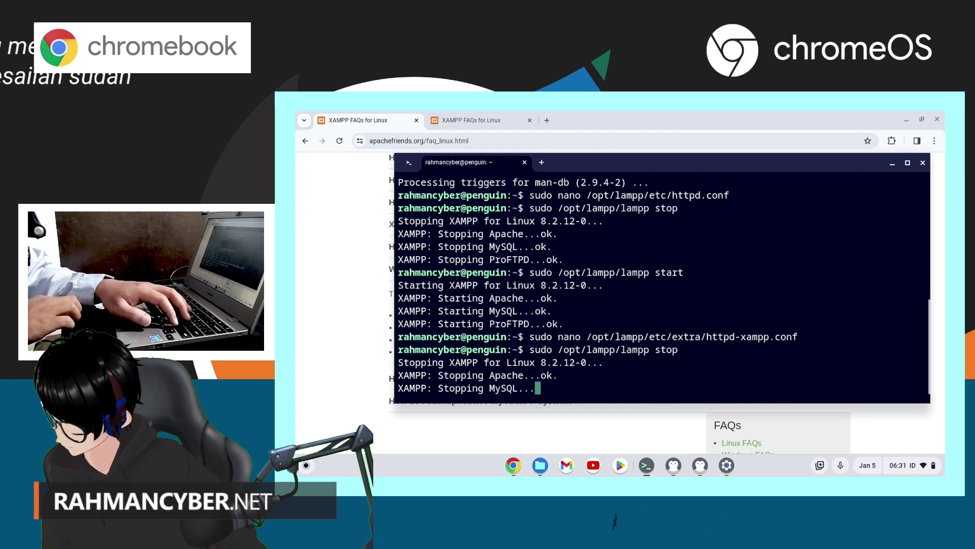
{"action": "key", "text": "Up"}
{"action": "key", "text": "Up"}
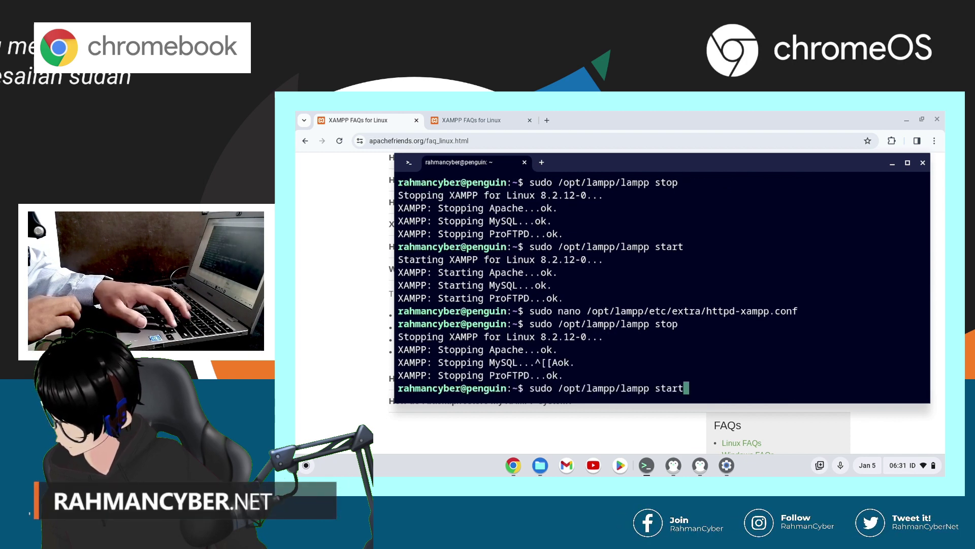
{"action": "key", "text": "Return"}
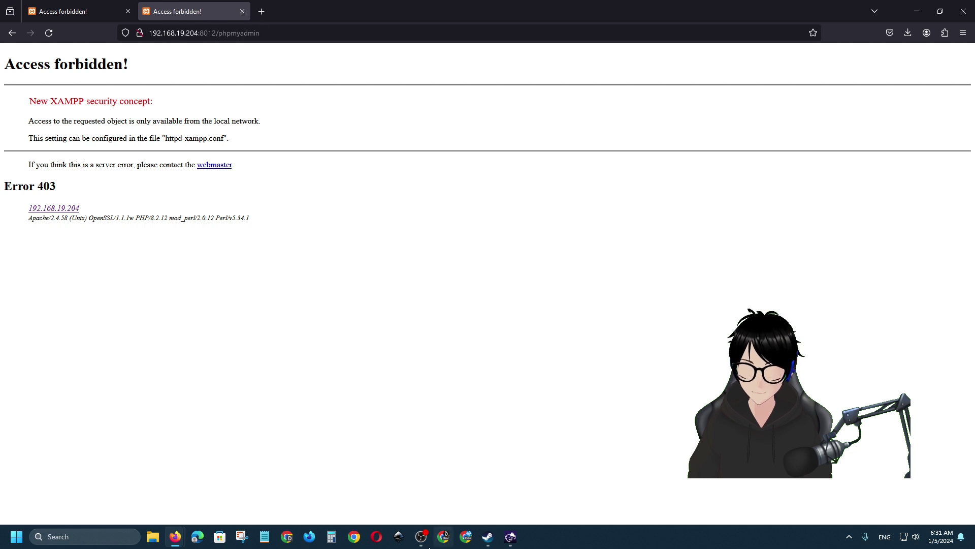
In Firefox on the Windows computer, reload 192.168.19.204:8012/phpmyadmin and compare the page with the other server tab.
{"action": "left_click", "coordinate": [208, 31]}
{"action": "key", "text": "Return"}
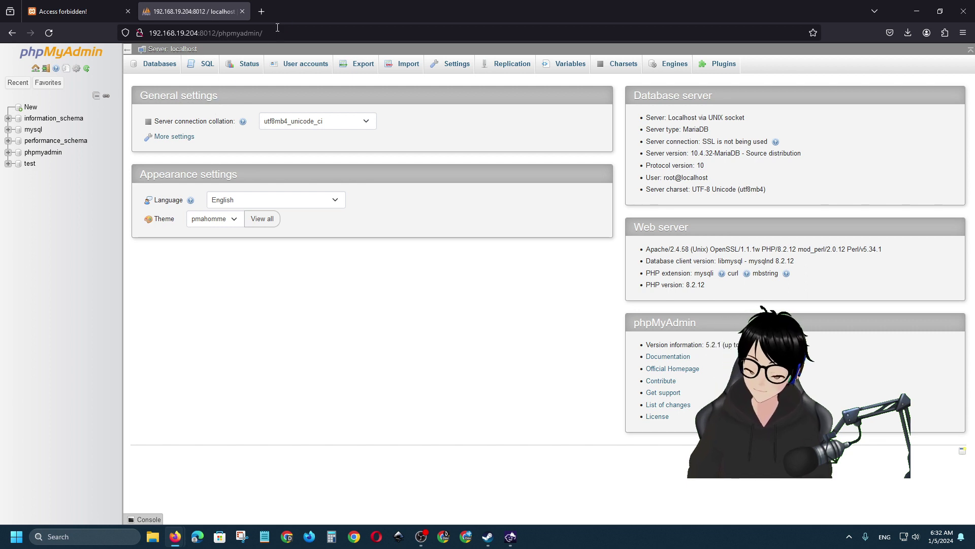
{"action": "left_click_drag", "start_coordinate": [280, 33], "coordinate": [237, 34]}
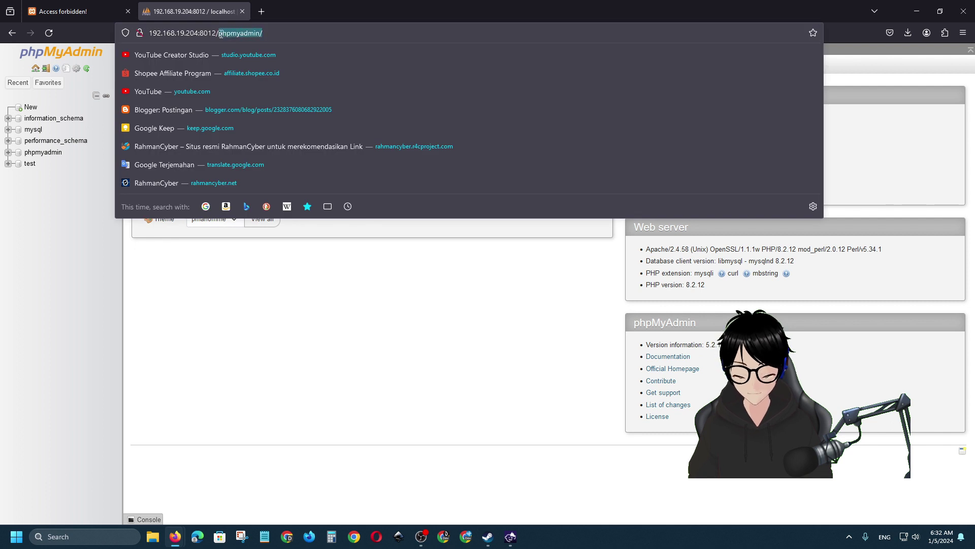
{"action": "left_click", "coordinate": [275, 309]}
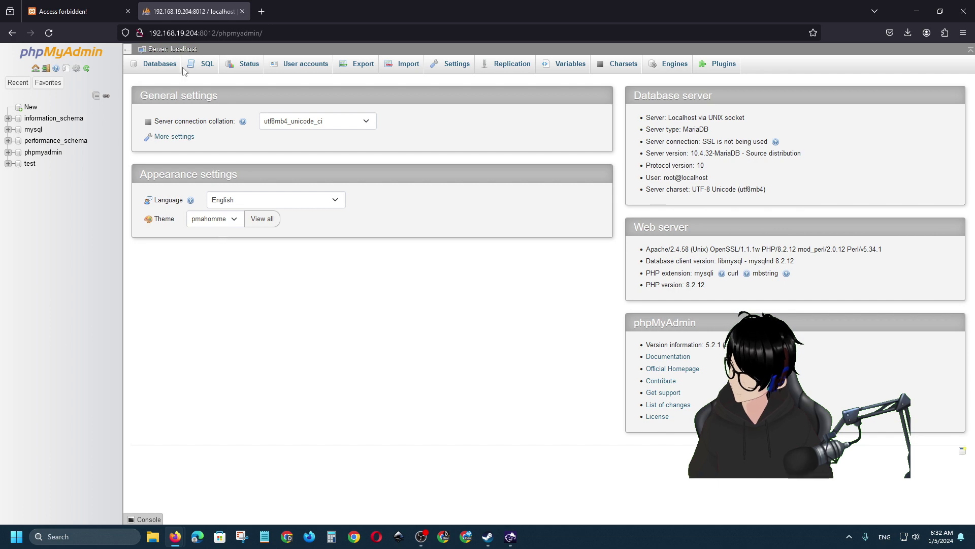
{"action": "left_click", "coordinate": [95, 13]}
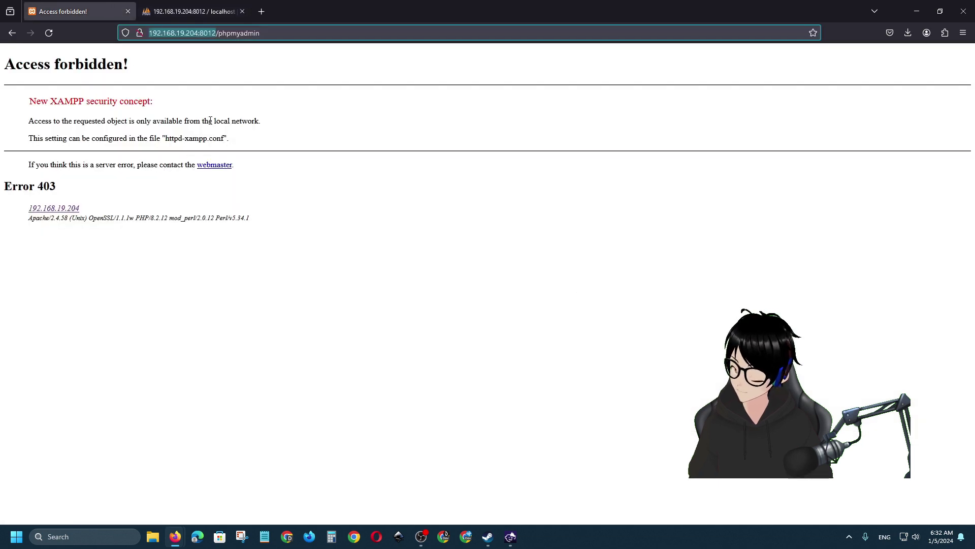
{"action": "key", "text": "ctrl+Tab"}
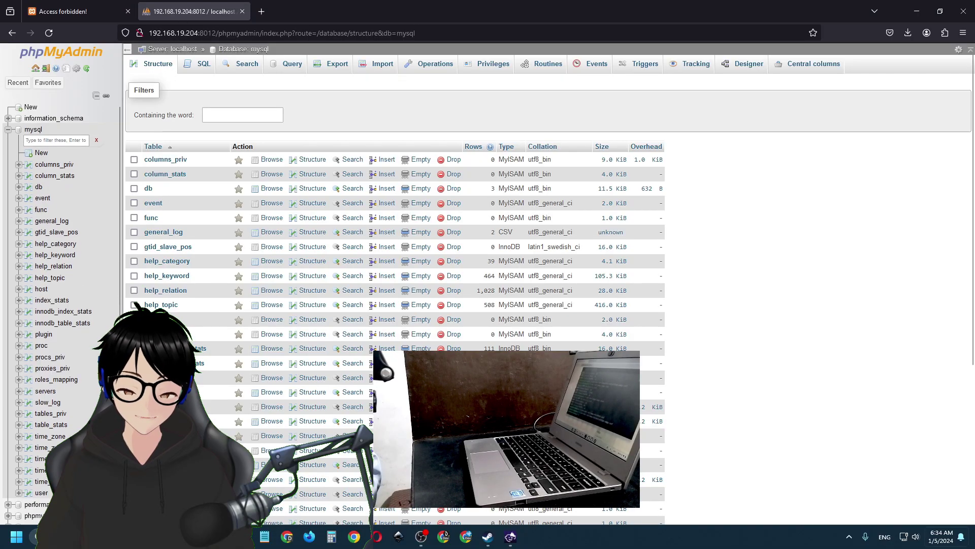
{"action": "left_click", "coordinate": [13, 539]}
{"action": "left_click", "coordinate": [13, 539]}
{"action": "left_click", "coordinate": [13, 539]}
{"action": "left_click", "coordinate": [14, 539]}
{"action": "left_click", "coordinate": [14, 539]}
{"action": "left_click", "coordinate": [13, 540]}
Reload the mysql database's structure page in phpMyAdmin from its address and return to the Chromebook.
{"action": "left_click", "coordinate": [246, 34]}
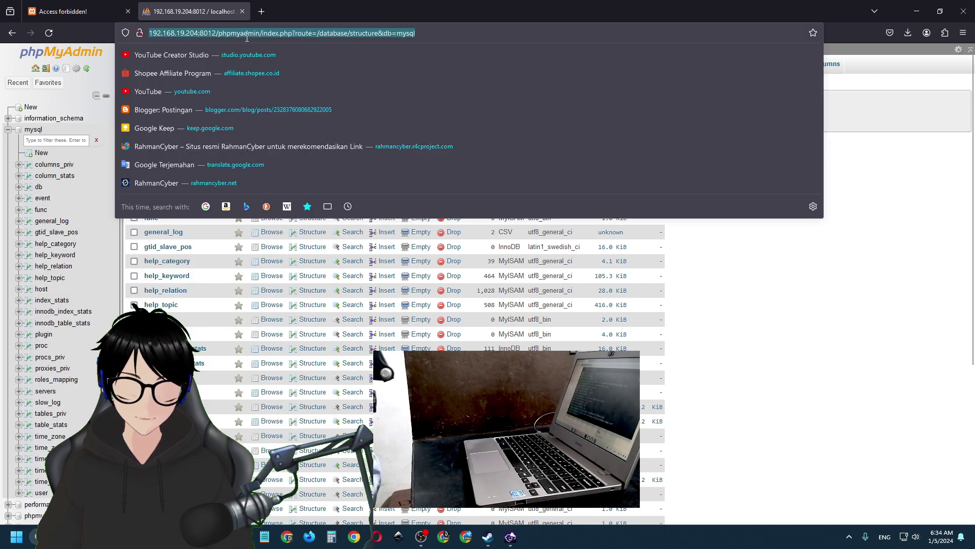
{"action": "key", "text": "Return"}
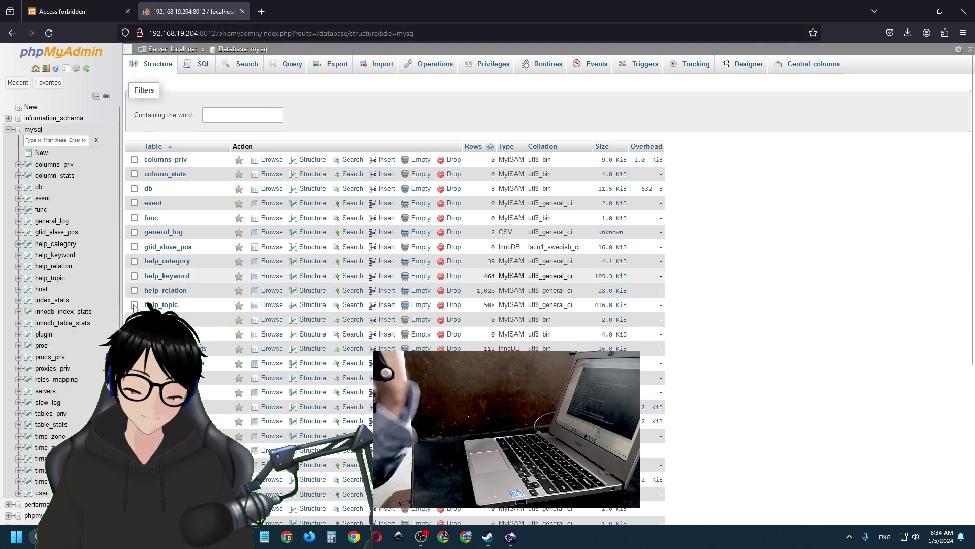
{"action": "left_click", "coordinate": [421, 542]}
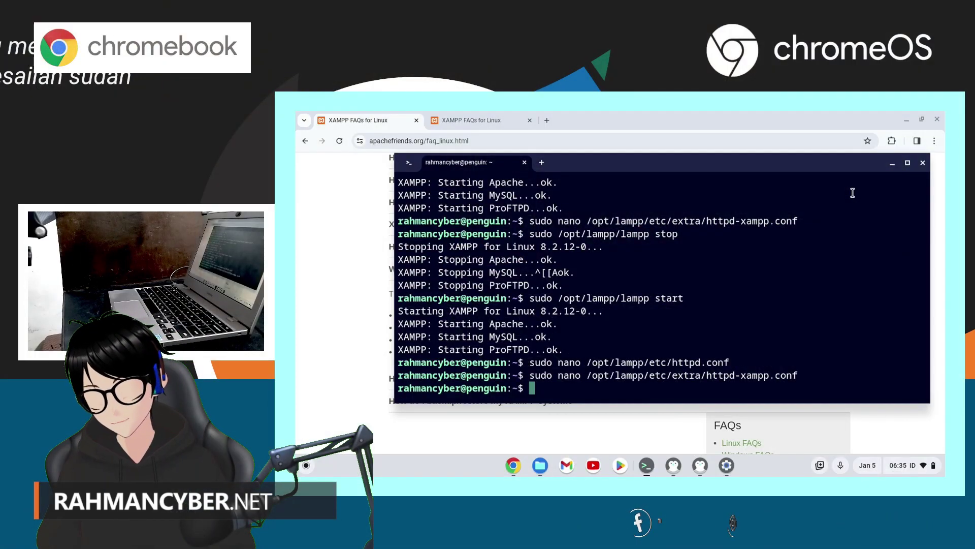
Review the Linux FAQs in the kjp.jakarta.go.id/dashboard/faq.html tab, highlighting the page title and the command sudo /opt/lampp/lampp stop.
{"action": "left_click", "coordinate": [482, 119]}
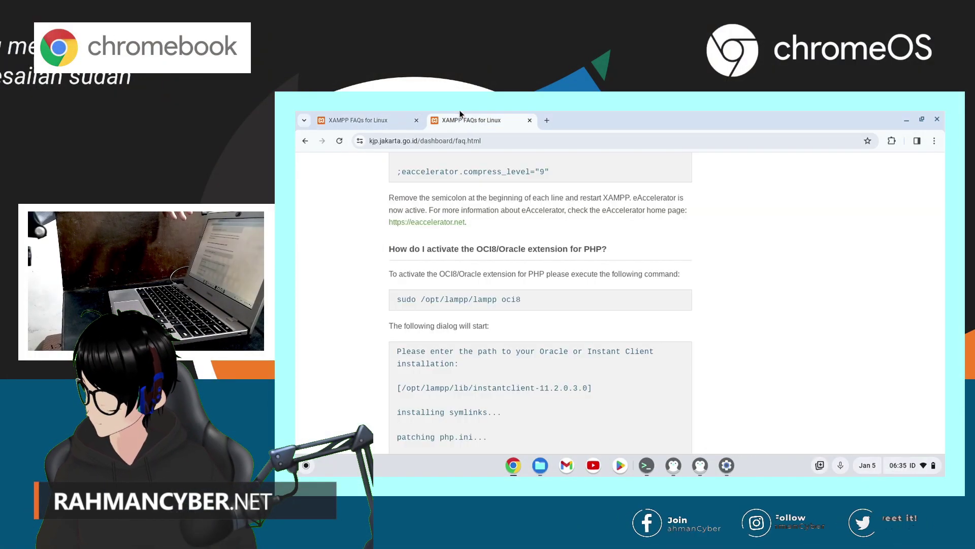
{"action": "scroll", "coordinate": [608, 248], "scroll_direction": "up", "scroll_amount": 10}
{"action": "scroll", "coordinate": [645, 247], "scroll_direction": "down", "scroll_amount": 10}
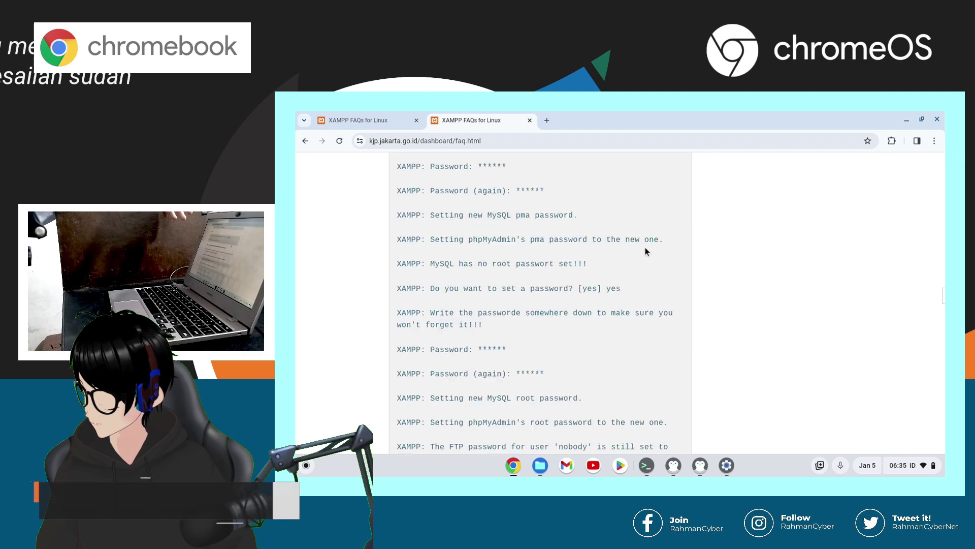
{"action": "scroll", "coordinate": [688, 361], "scroll_direction": "up", "scroll_amount": 15}
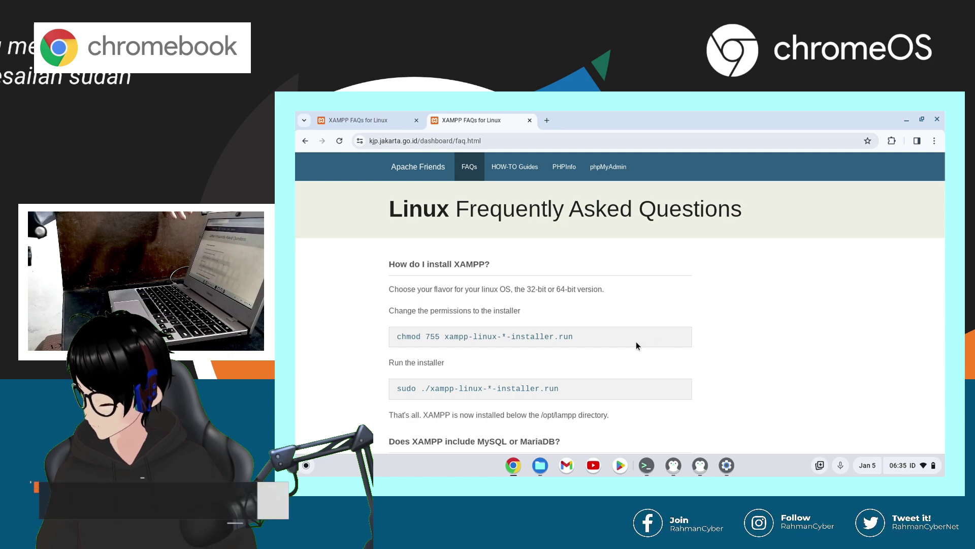
{"action": "left_click_drag", "start_coordinate": [477, 214], "coordinate": [744, 206]}
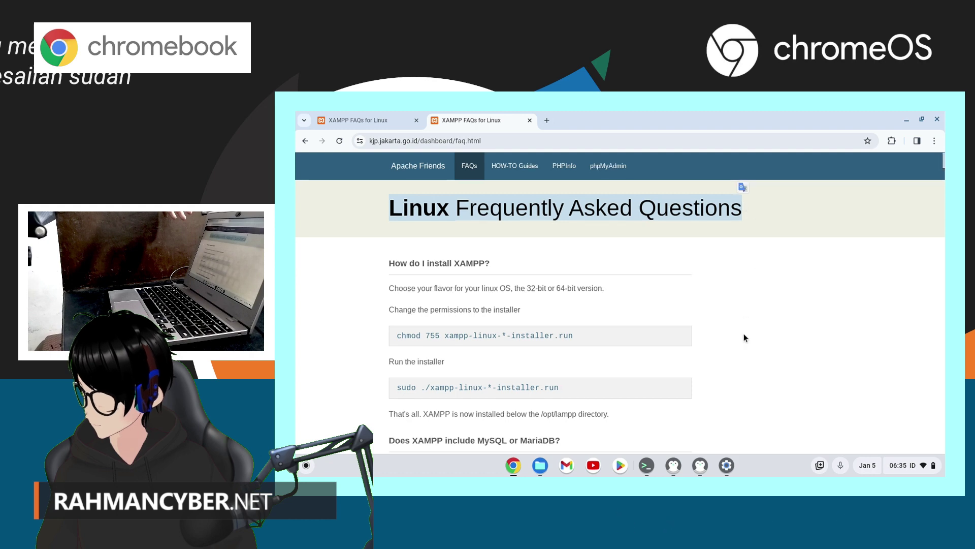
{"action": "scroll", "coordinate": [743, 335], "scroll_direction": "down", "scroll_amount": 10}
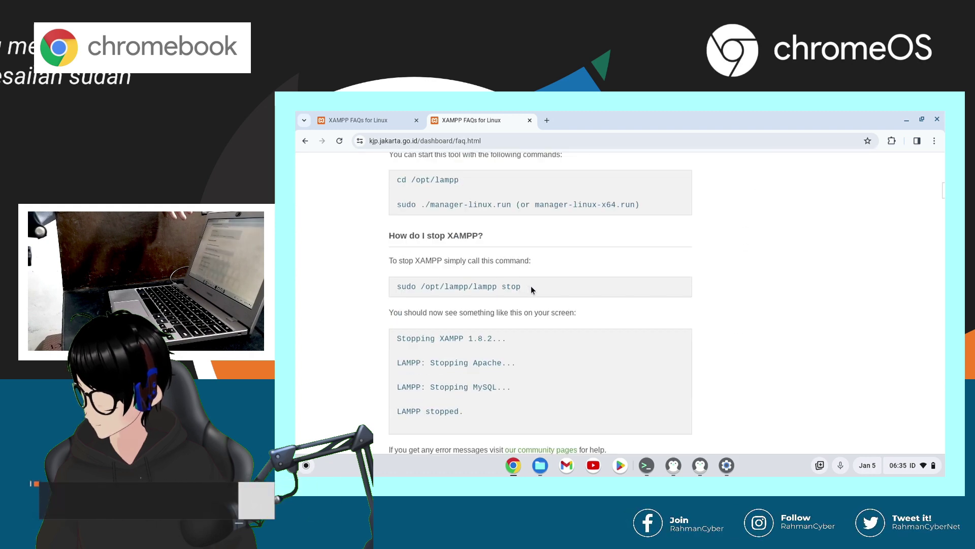
{"action": "left_click_drag", "start_coordinate": [532, 285], "coordinate": [397, 286]}
{"action": "scroll", "coordinate": [543, 302], "scroll_direction": "up", "scroll_amount": 1}
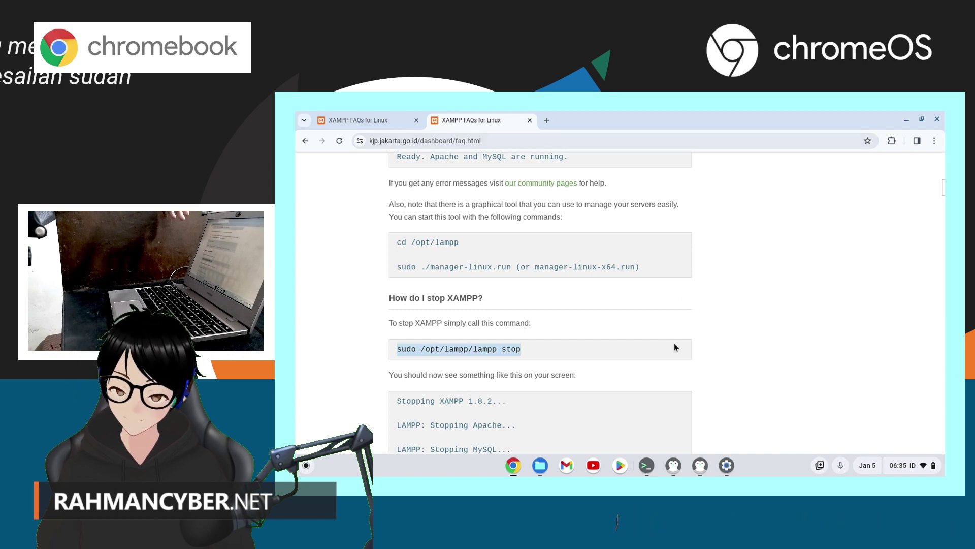
{"action": "scroll", "coordinate": [674, 343], "scroll_direction": "down", "scroll_amount": 3}
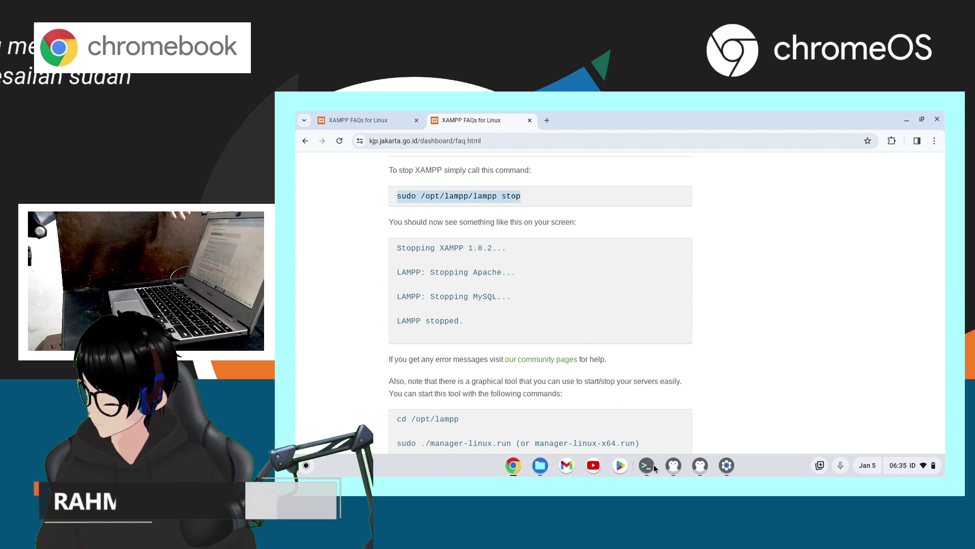
Switch to the Chromebook's Linux Firefox window with phpMyAdmin open on localhost.
{"action": "left_click", "coordinate": [697, 466]}
{"action": "left_click", "coordinate": [706, 465]}
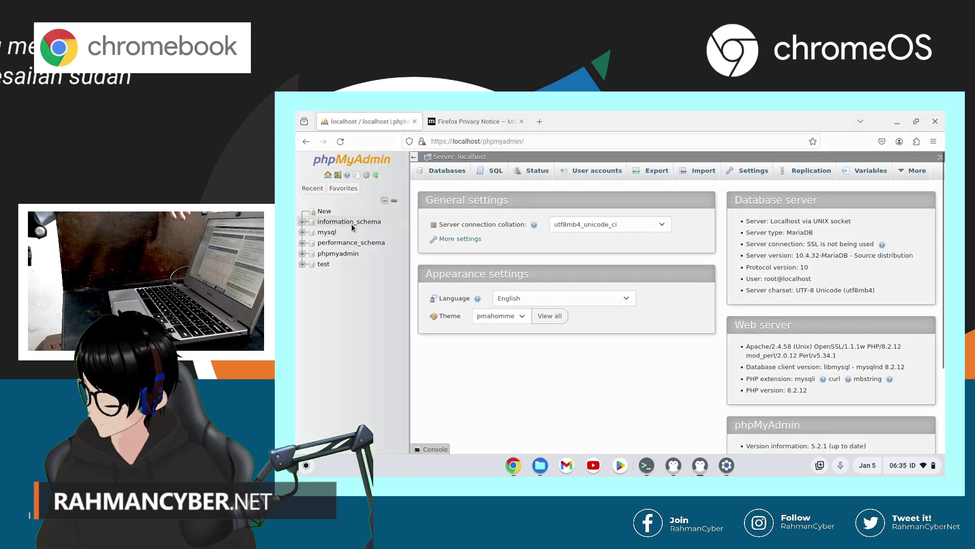